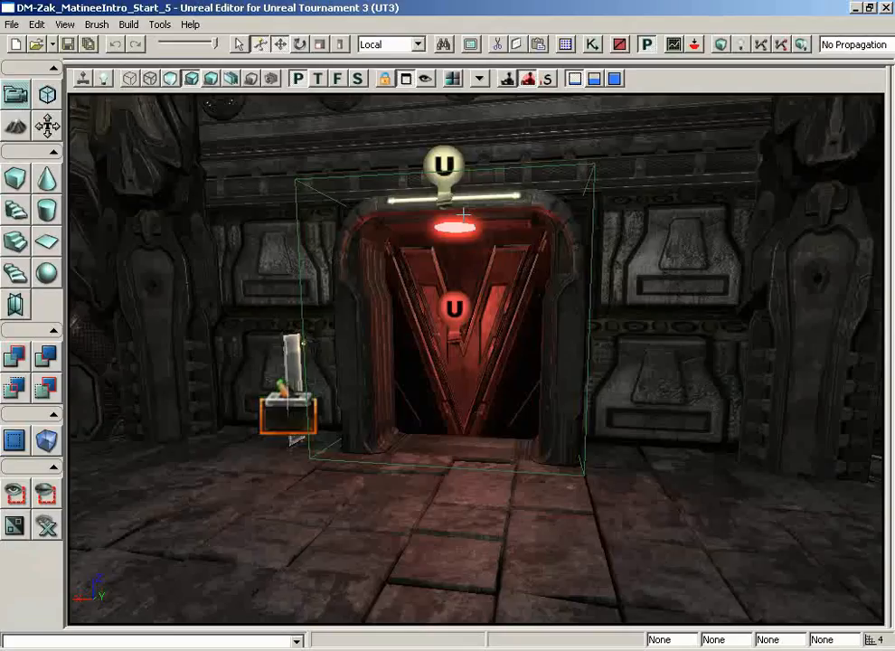
Open the level's DoorSequence in Kismet and bring up its Matinee node for editing.
click(592, 43)
click(540, 269)
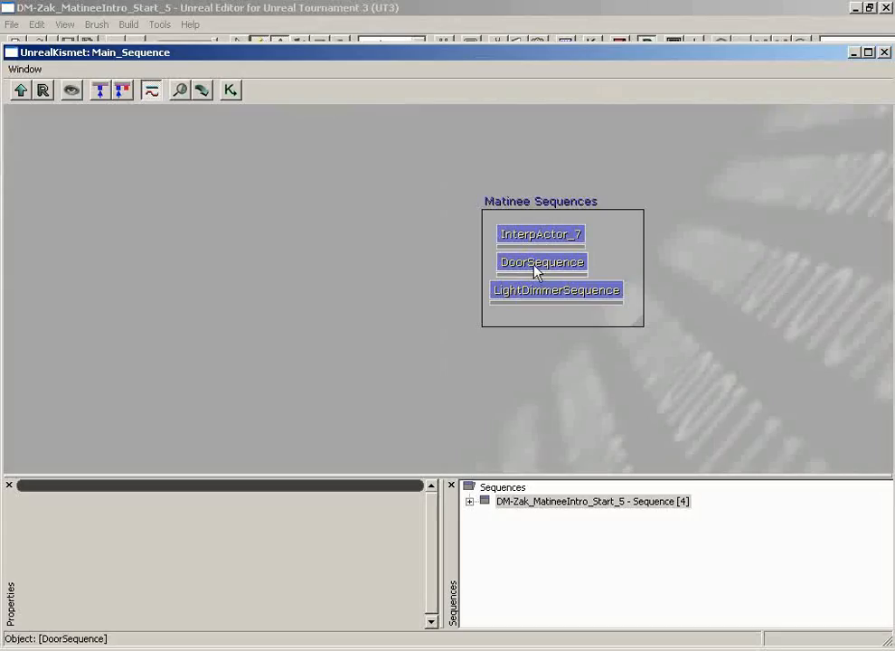
double_click(535, 268)
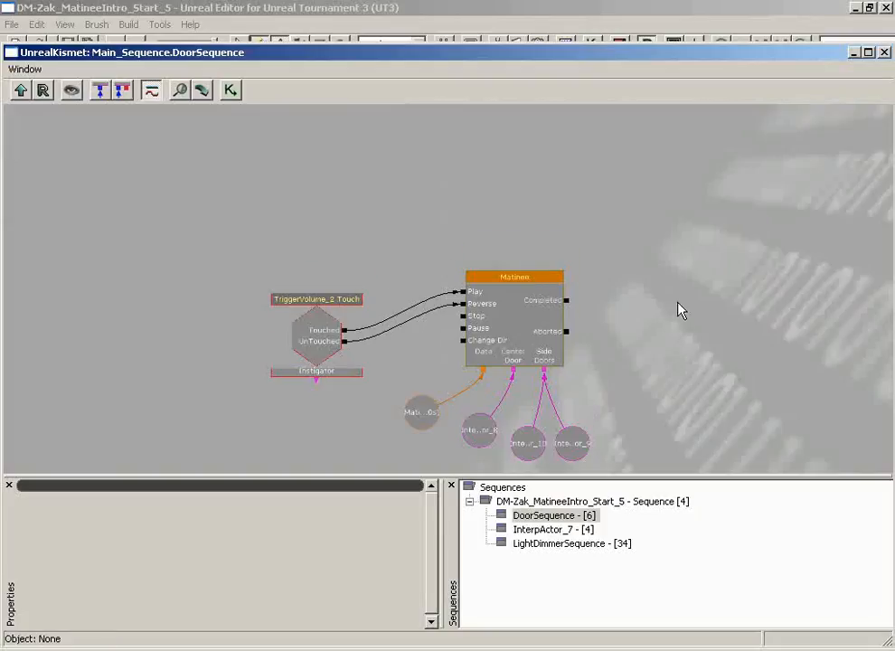
scroll(673, 344, up, 2)
scroll(669, 372, up, 3)
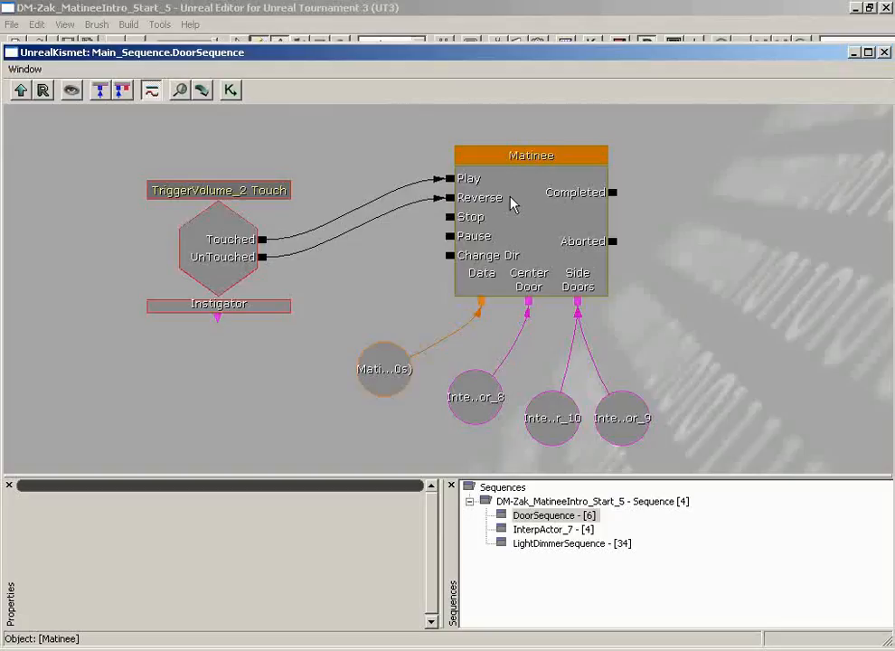
double_click(538, 224)
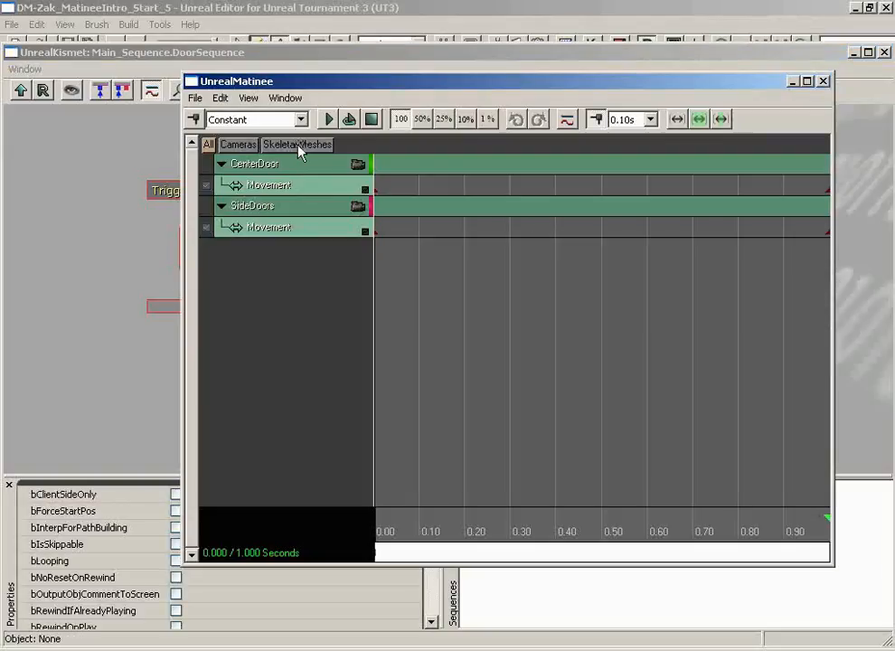
With the point light in front of the door selected, add a new empty Matinee group named DoorLight.
click(851, 52)
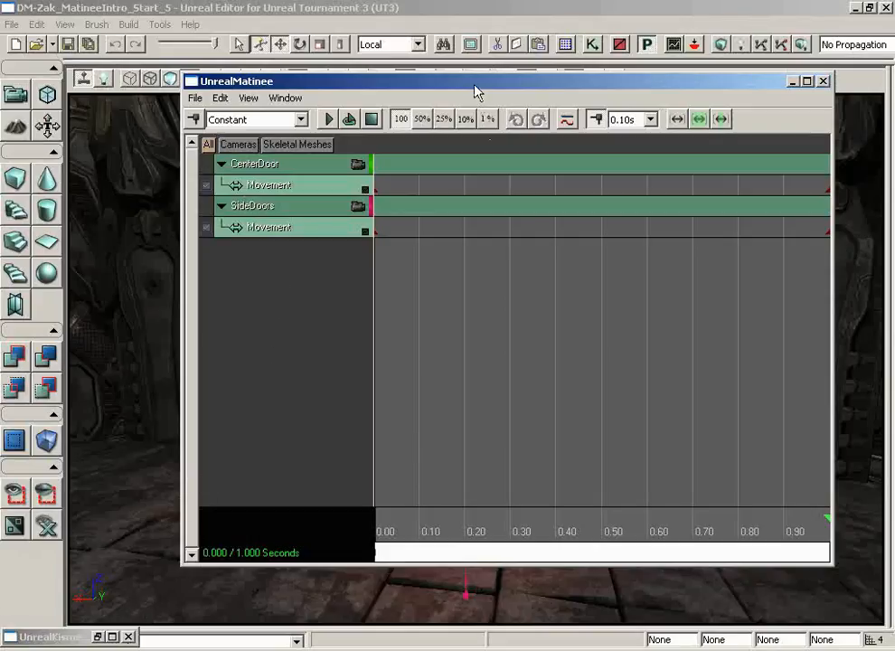
drag(471, 83, 852, 112)
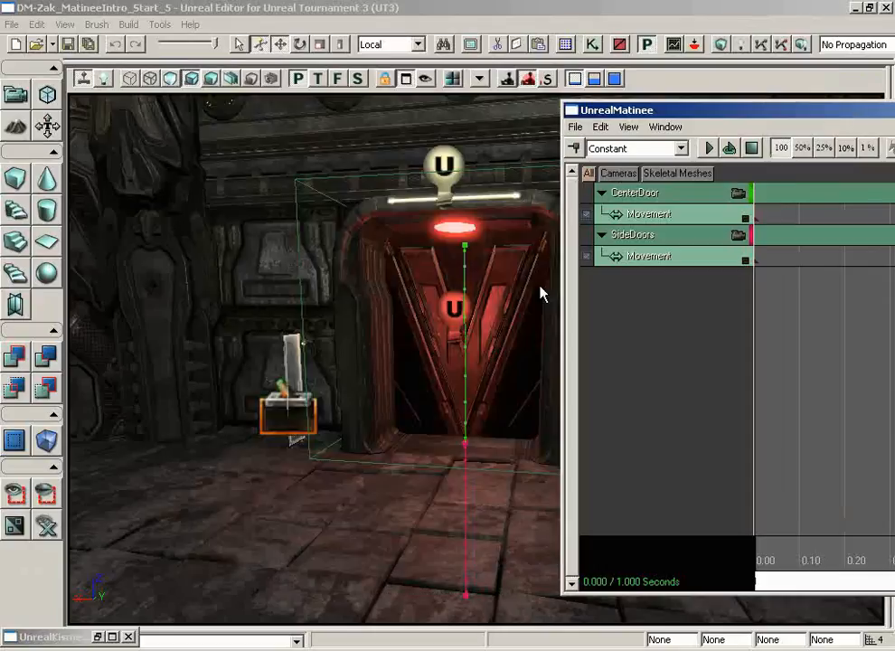
click(453, 309)
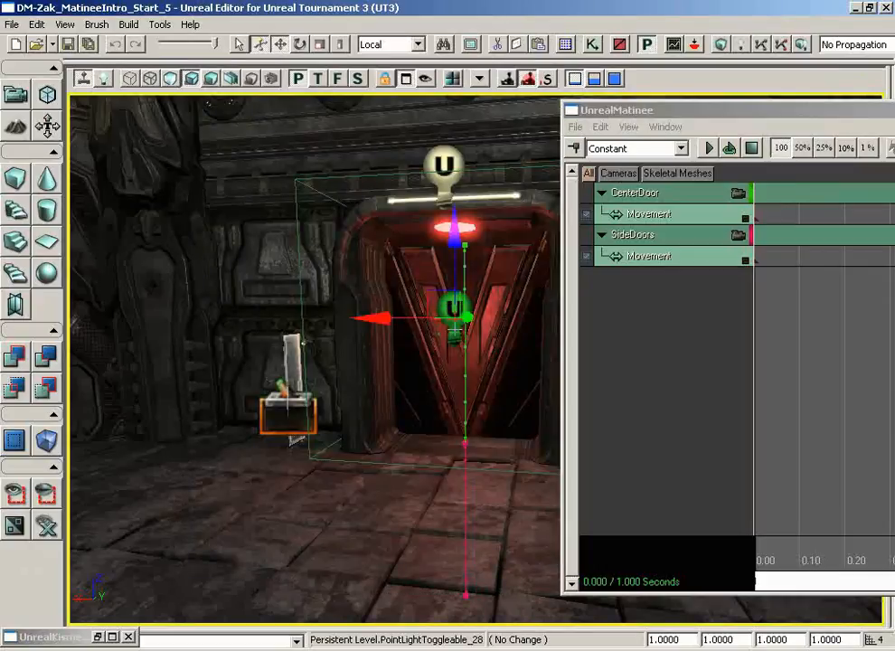
right_click(630, 283)
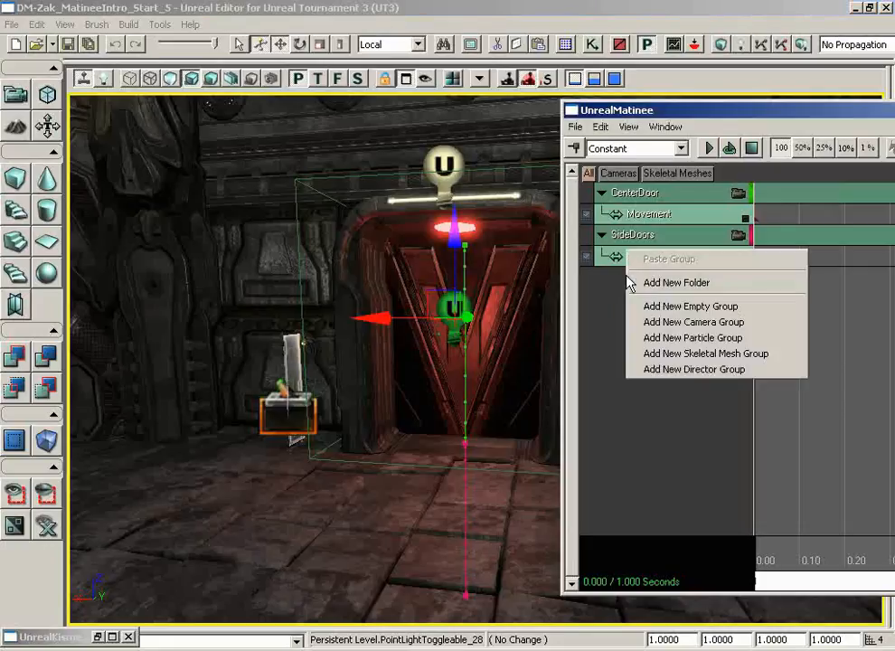
click(666, 308)
text(Do)
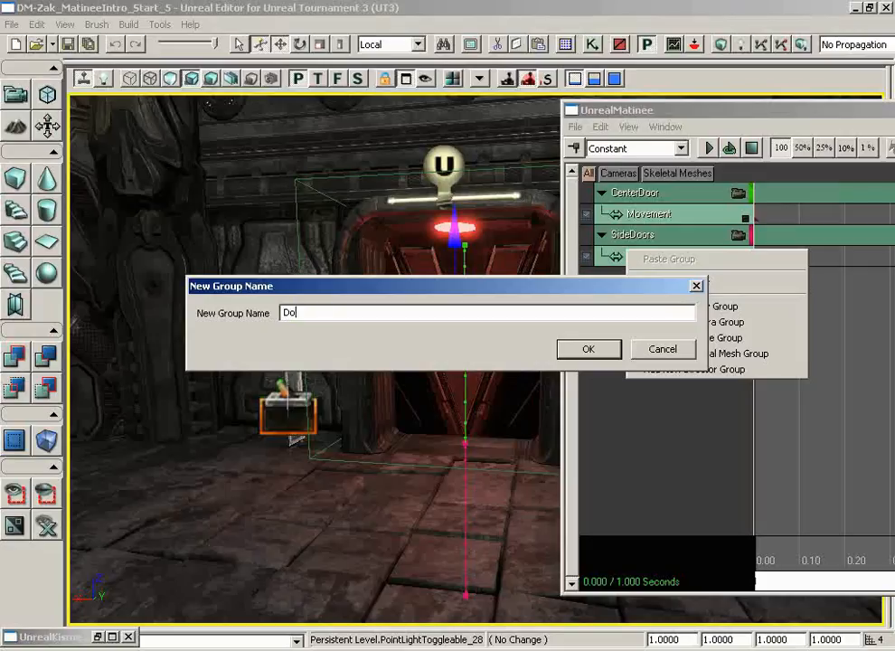
text(orLight)
key(Return)
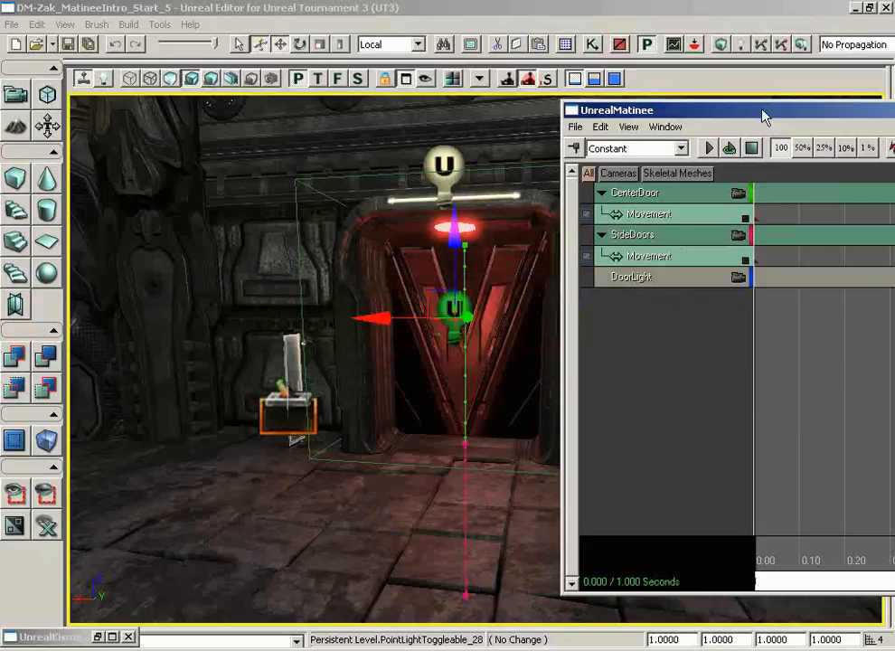
In Kismet, move the point light variable lower beneath the Matinee node's Door Light connector.
click(98, 637)
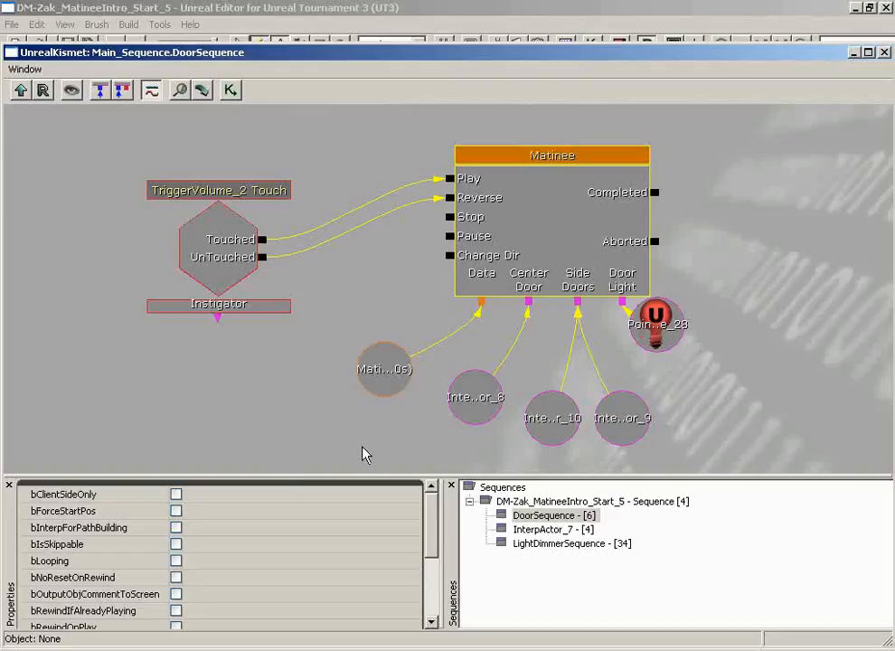
drag(669, 326, 675, 371)
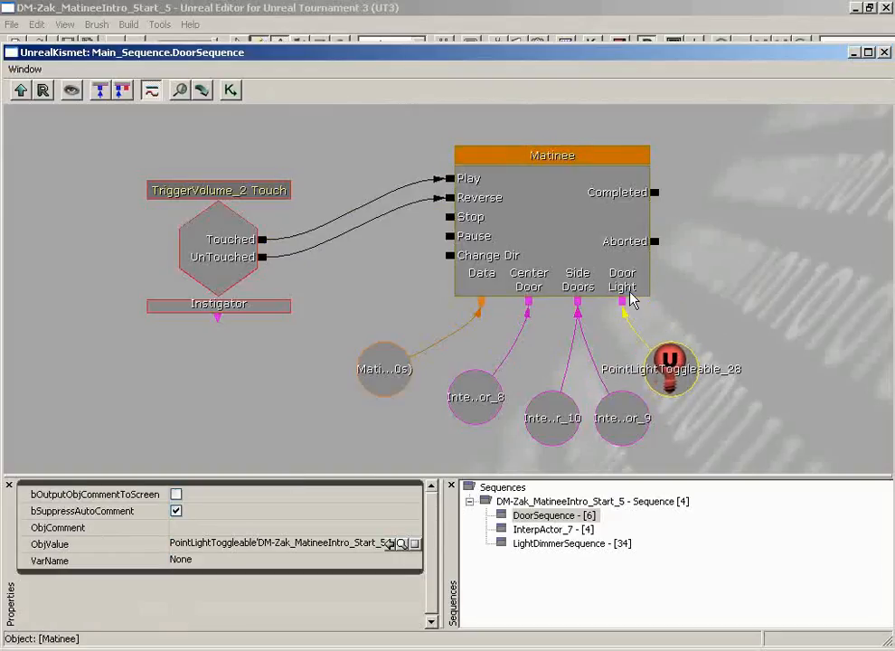
click(854, 52)
Add a color property track to the DoorLight group, driving the PointLightComponent0.LightColor property.
drag(793, 120, 586, 105)
drag(320, 200, 443, 188)
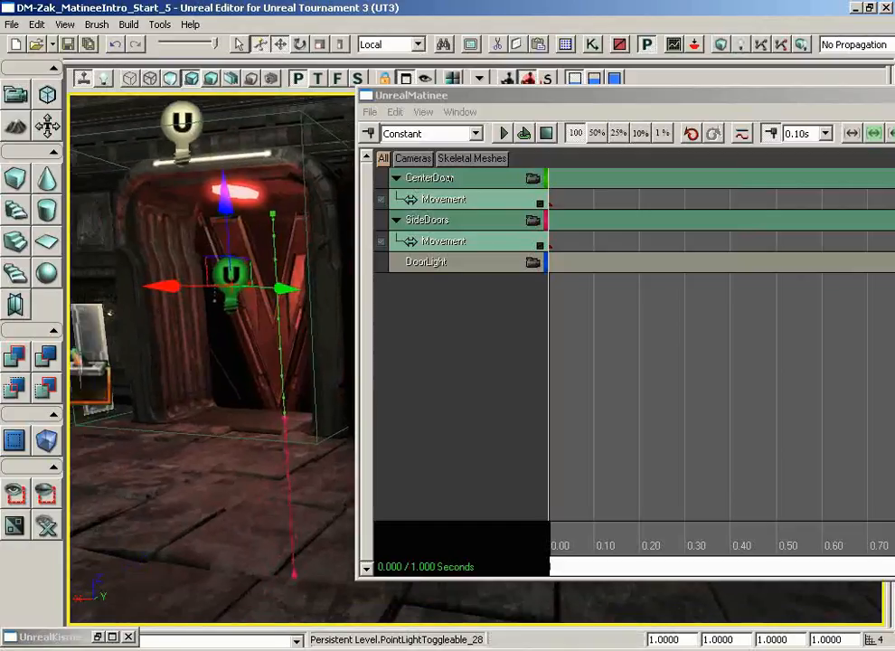
drag(542, 97, 530, 102)
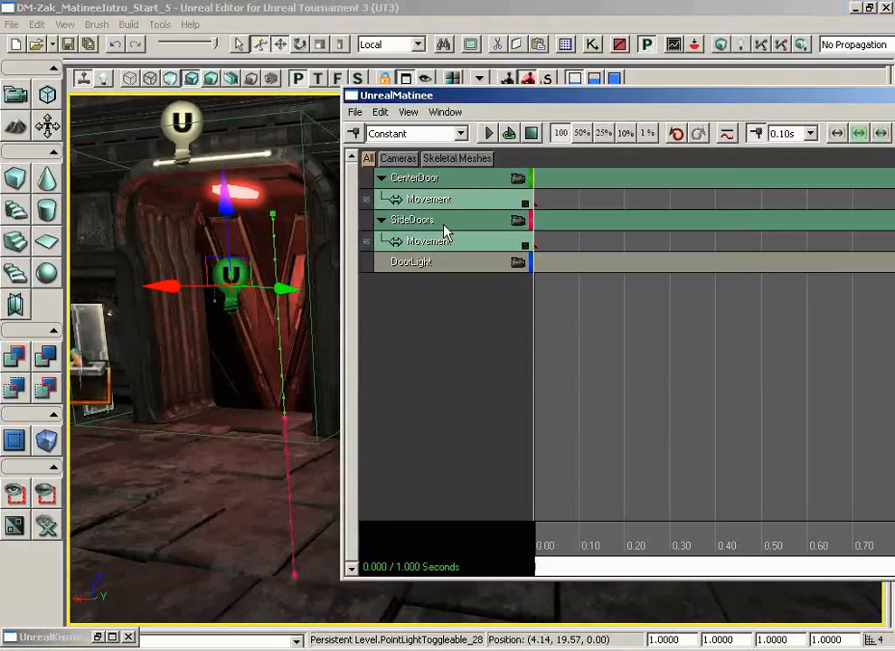
click(434, 263)
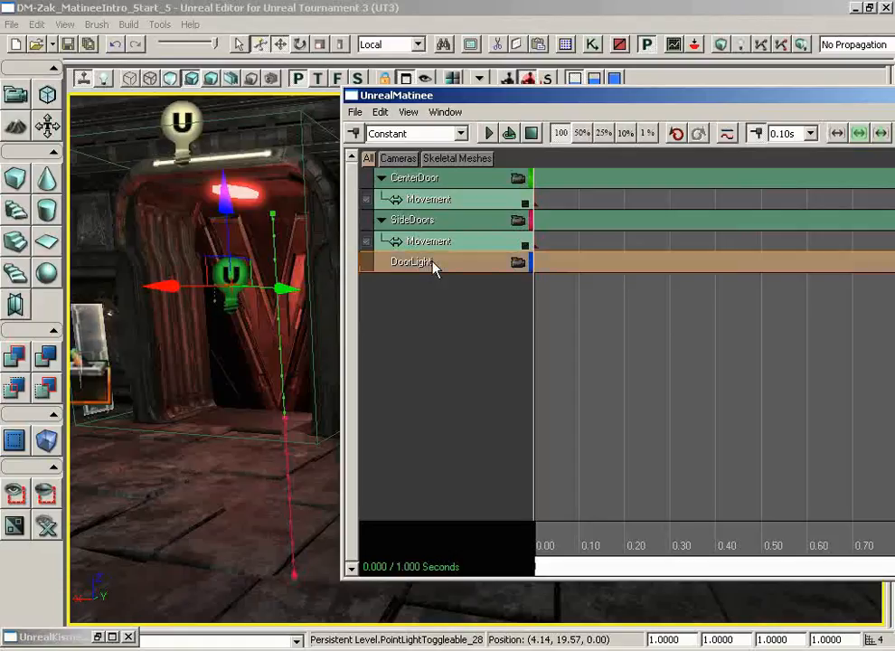
right_click(434, 263)
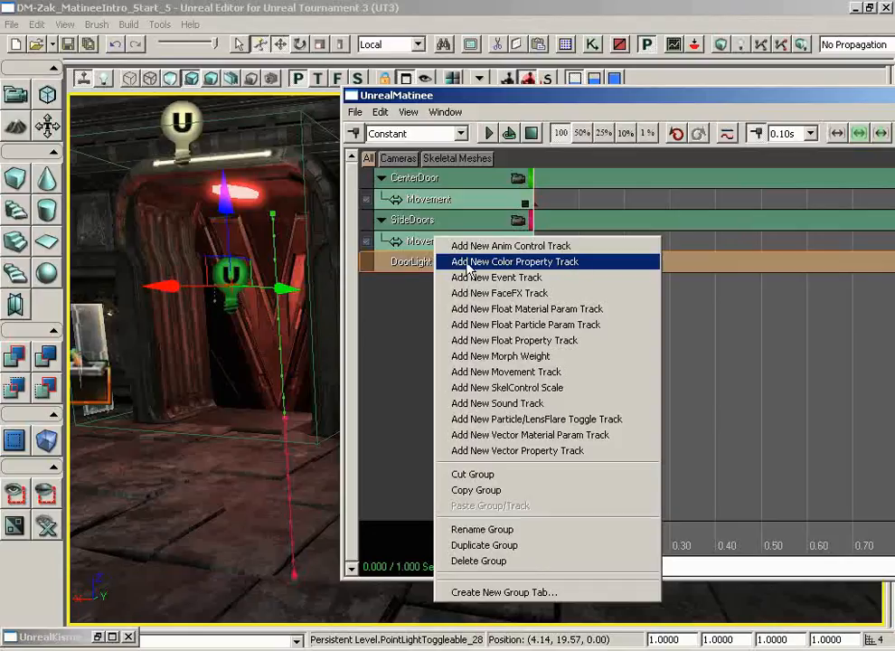
click(495, 262)
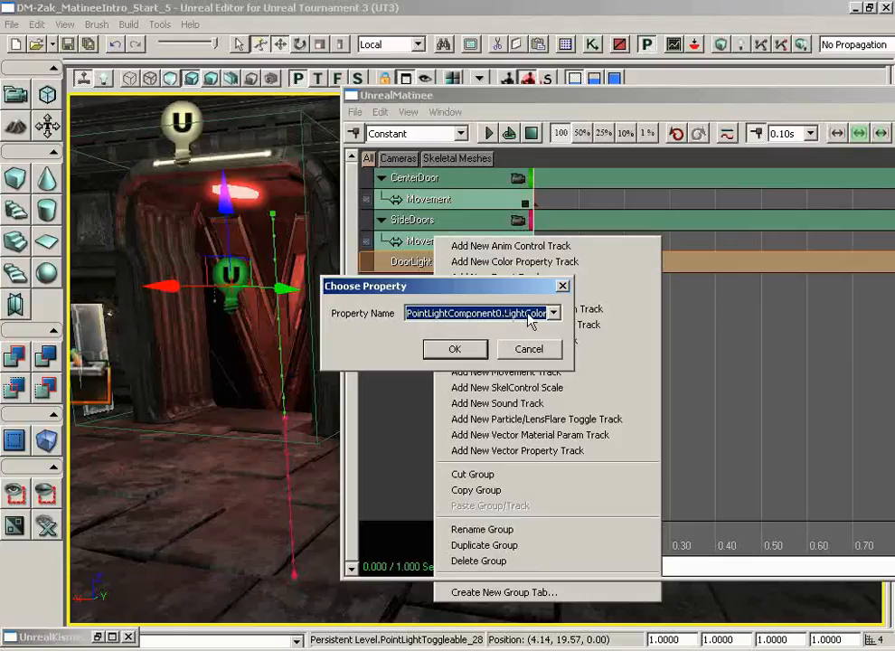
click(457, 350)
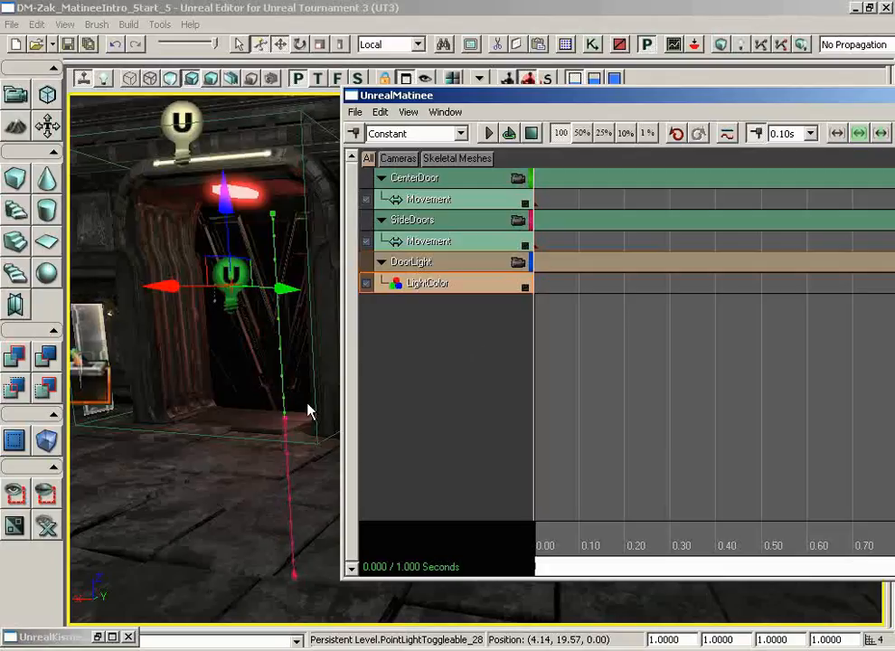
Add a key to the LightColor track at 0.00 seconds.
drag(307, 404, 146, 360)
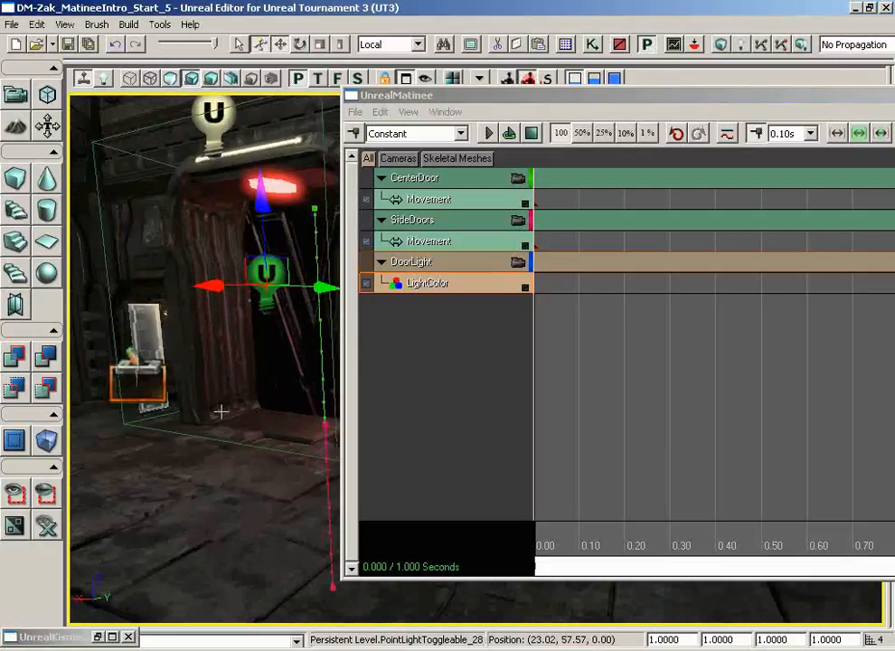
drag(240, 416, 288, 286)
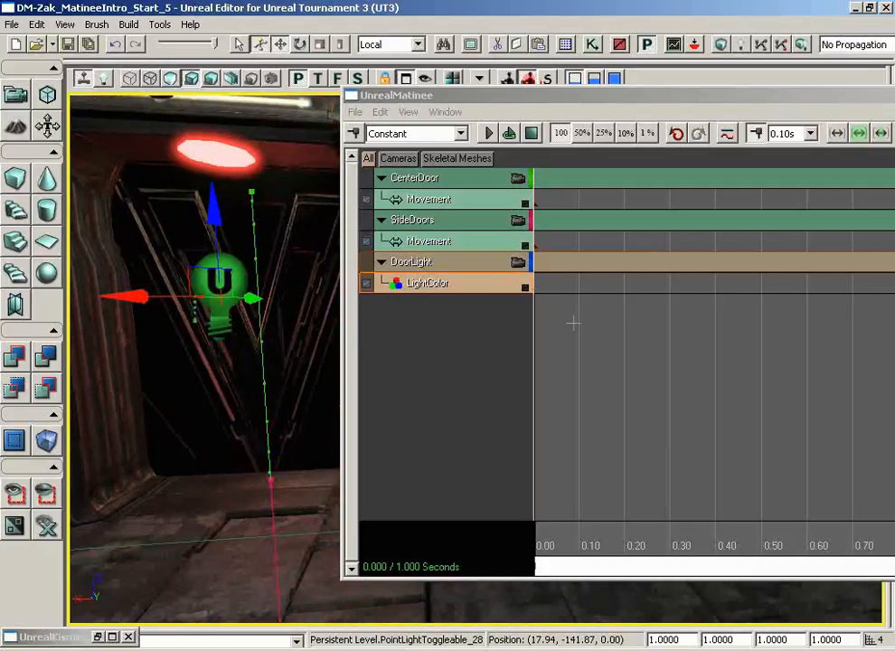
drag(595, 537, 518, 536)
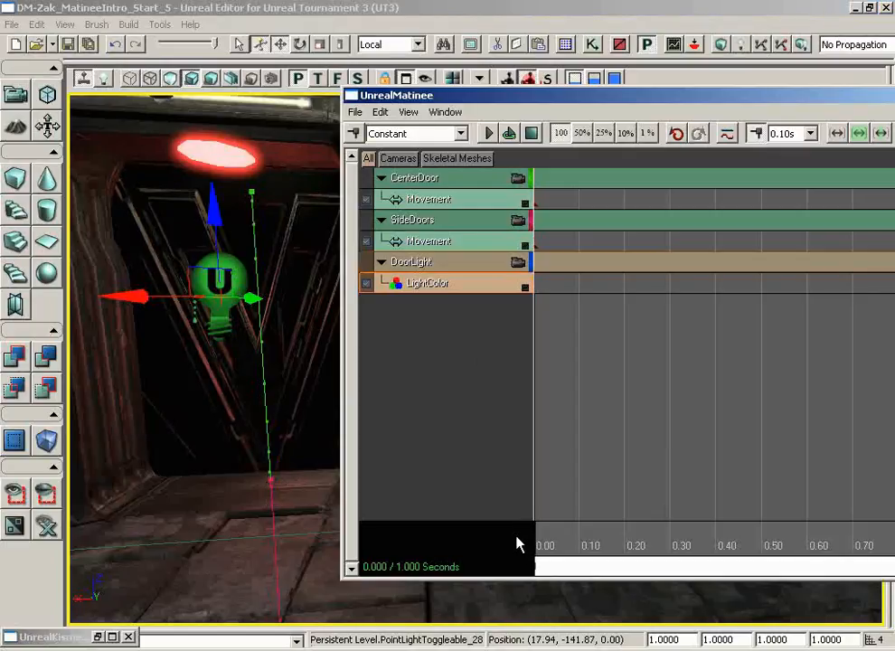
key(Return)
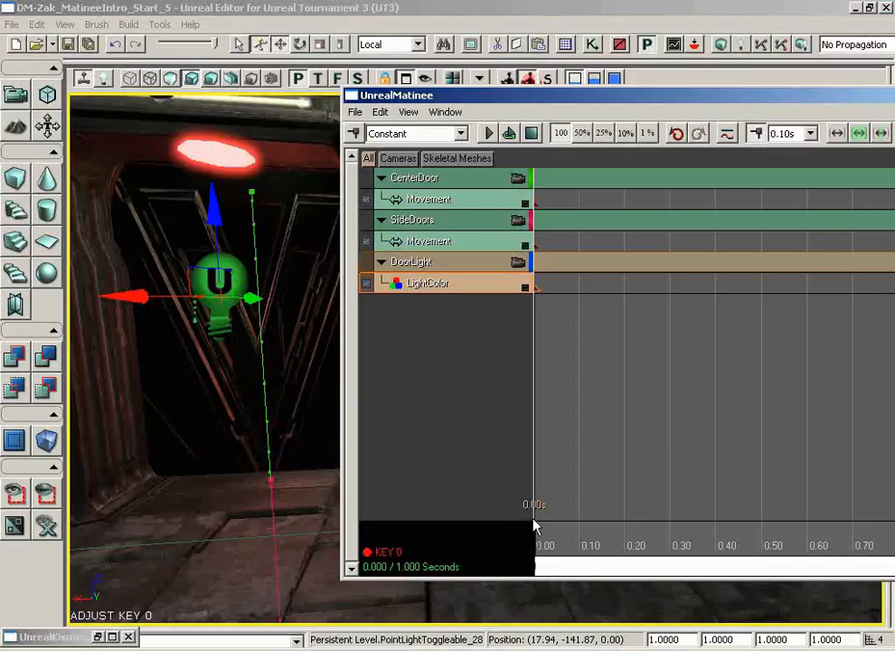
Set the color of the LightColor key at 0.00 seconds to light red, with red 255, green 94 and blue 94.
right_click(537, 286)
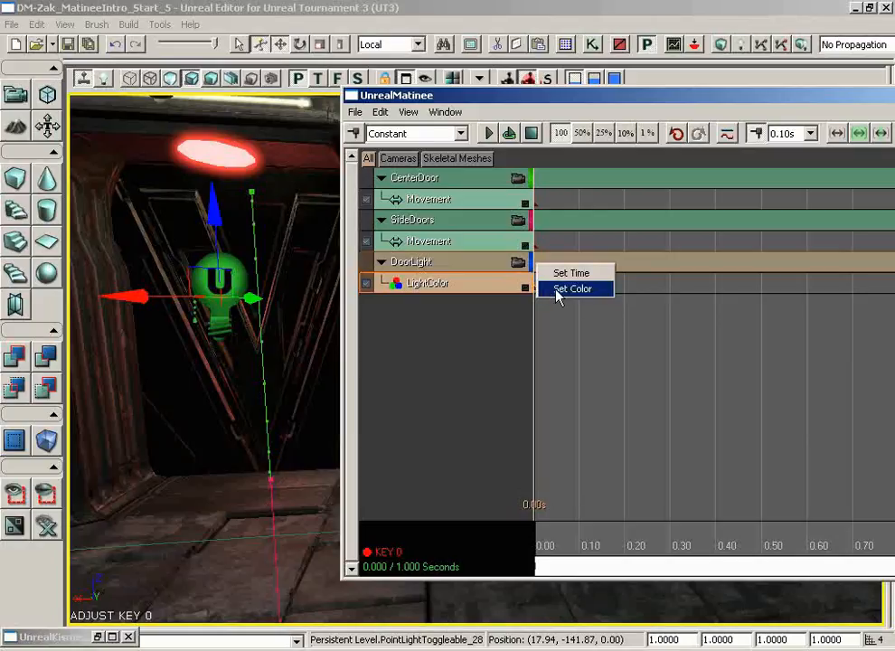
click(558, 291)
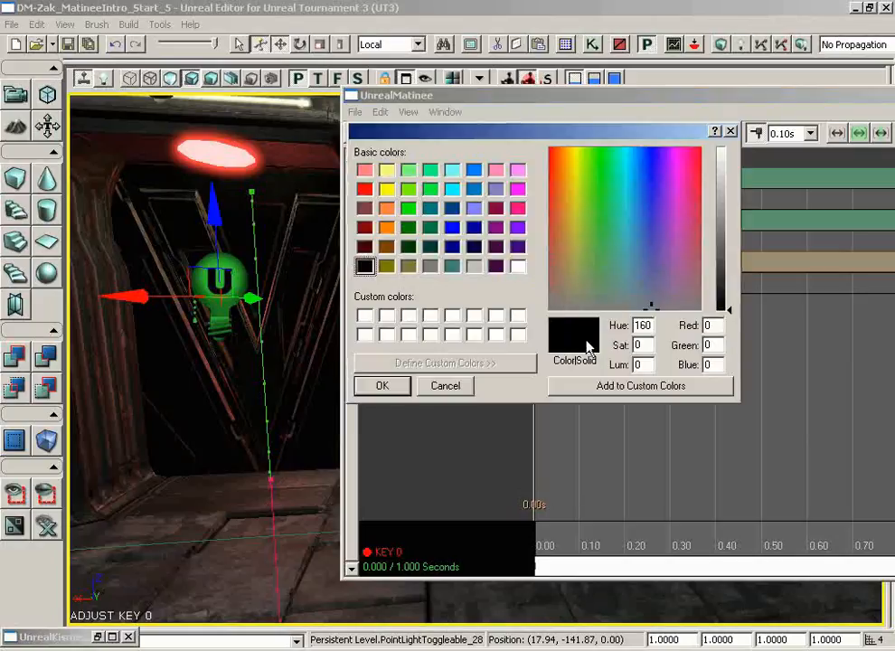
drag(633, 257, 554, 155)
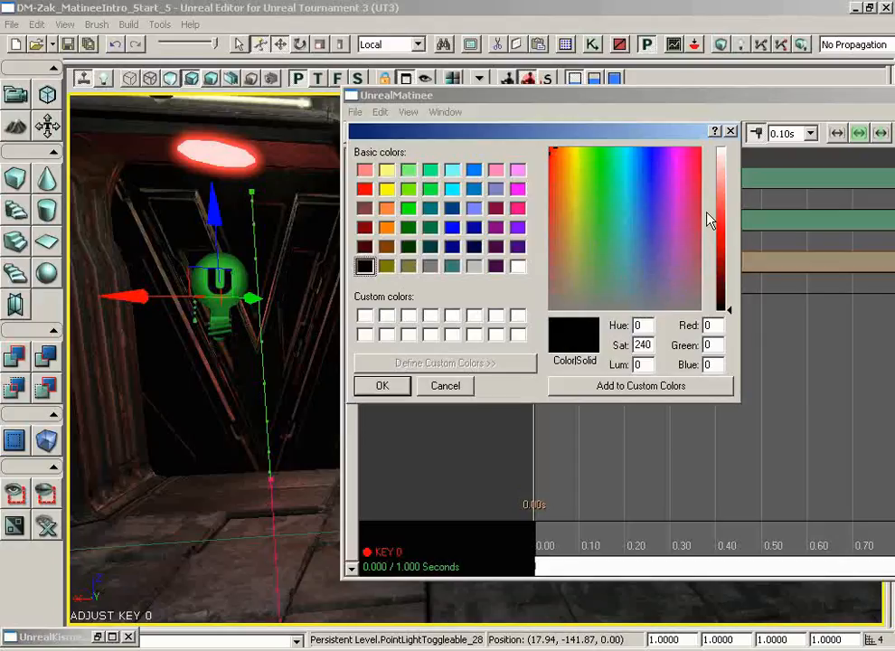
click(730, 199)
drag(729, 201, 730, 206)
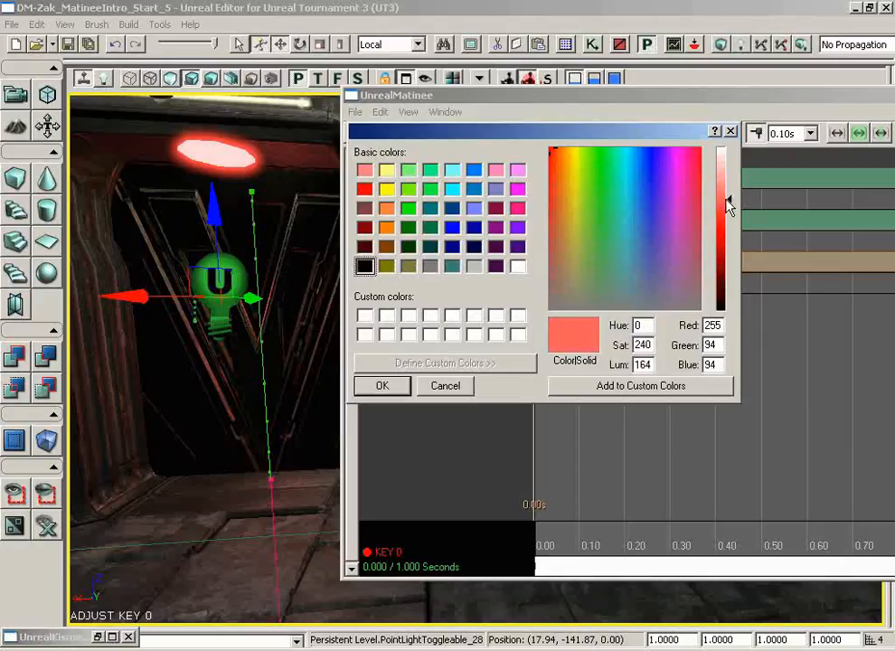
click(396, 387)
Add a second key to the LightColor track at 0.50 seconds.
drag(363, 411, 320, 463)
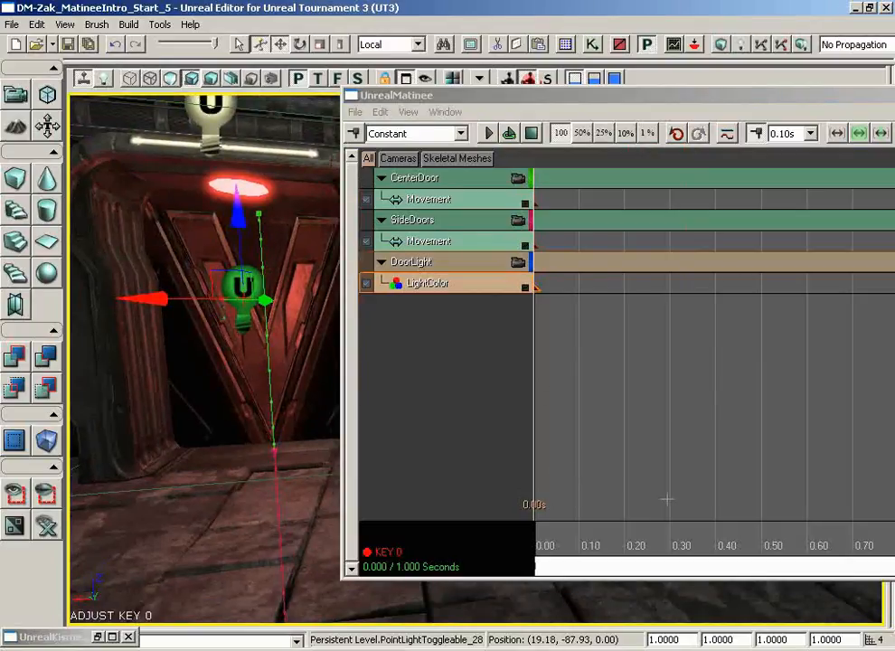
click(721, 382)
scroll(720, 383, down, 2)
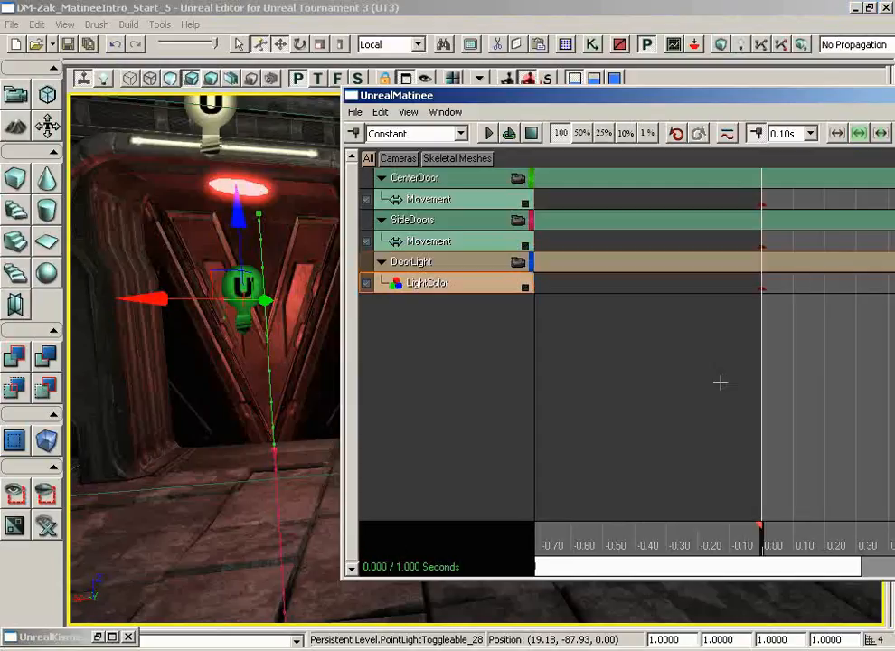
drag(804, 386, 605, 390)
scroll(661, 384, down, 1)
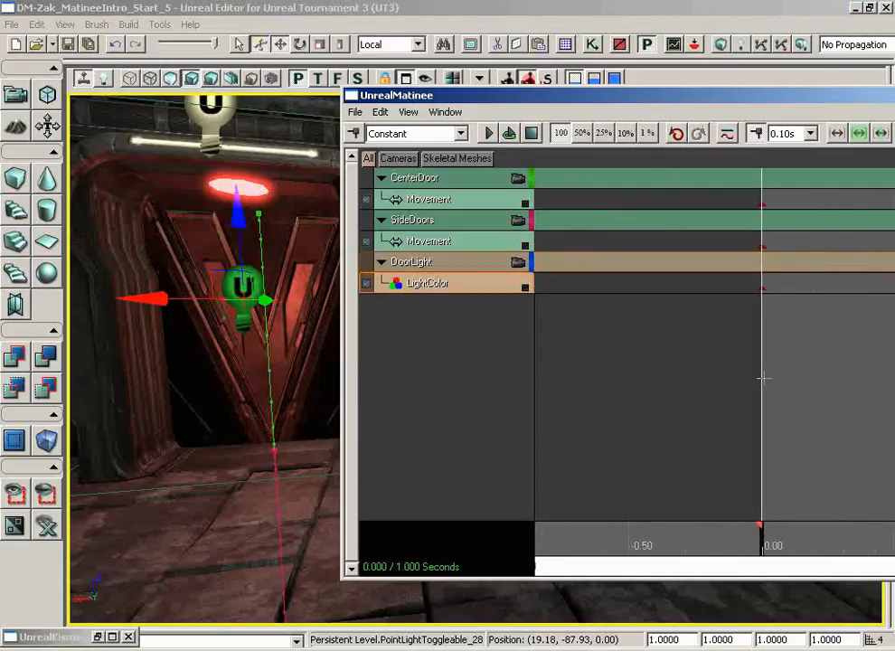
drag(762, 378, 576, 371)
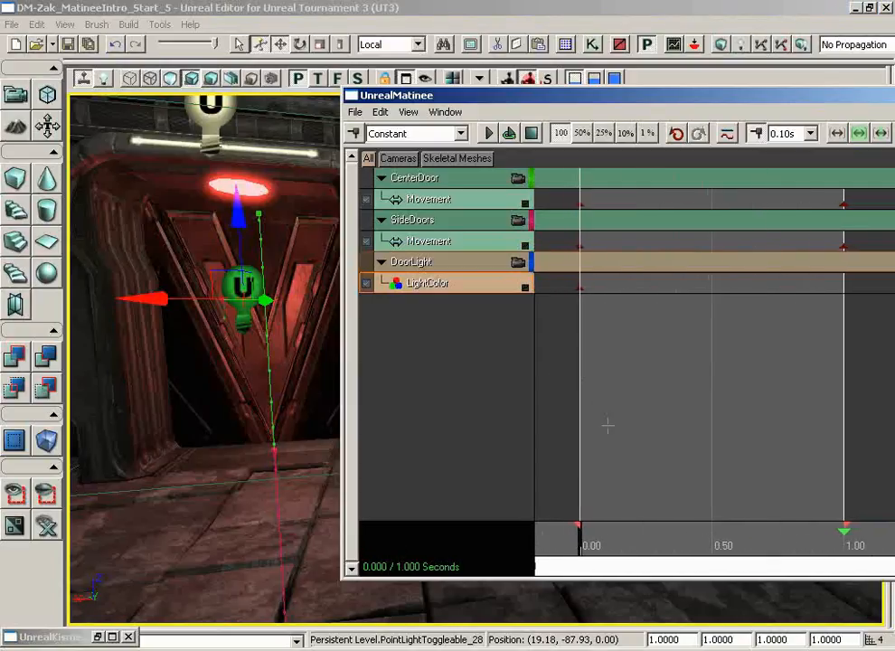
drag(586, 546, 714, 545)
drag(714, 545, 715, 547)
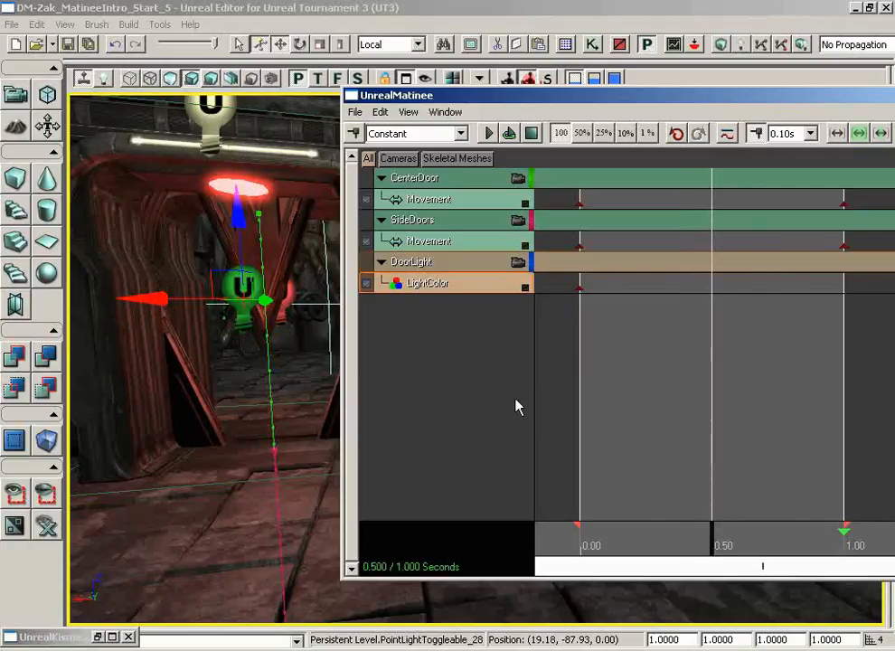
key(Return)
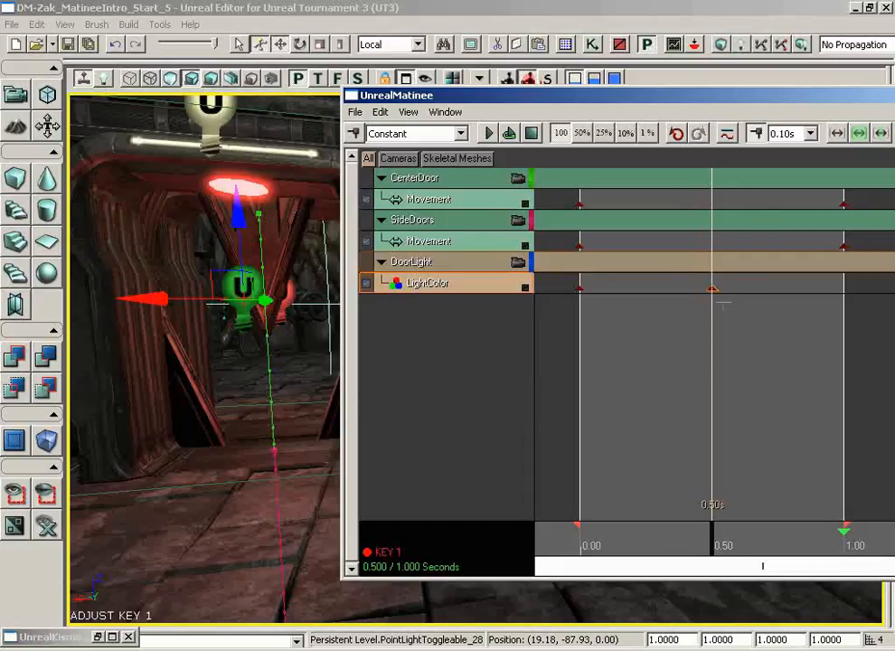
Set the color of the LightColor key at 0.50 seconds to light green.
right_click(712, 289)
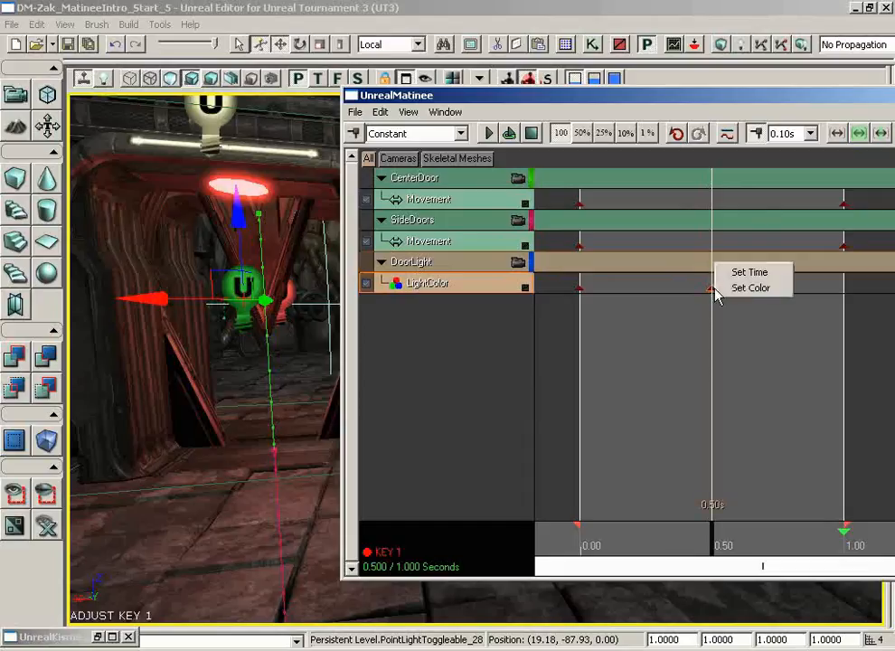
click(747, 287)
click(597, 161)
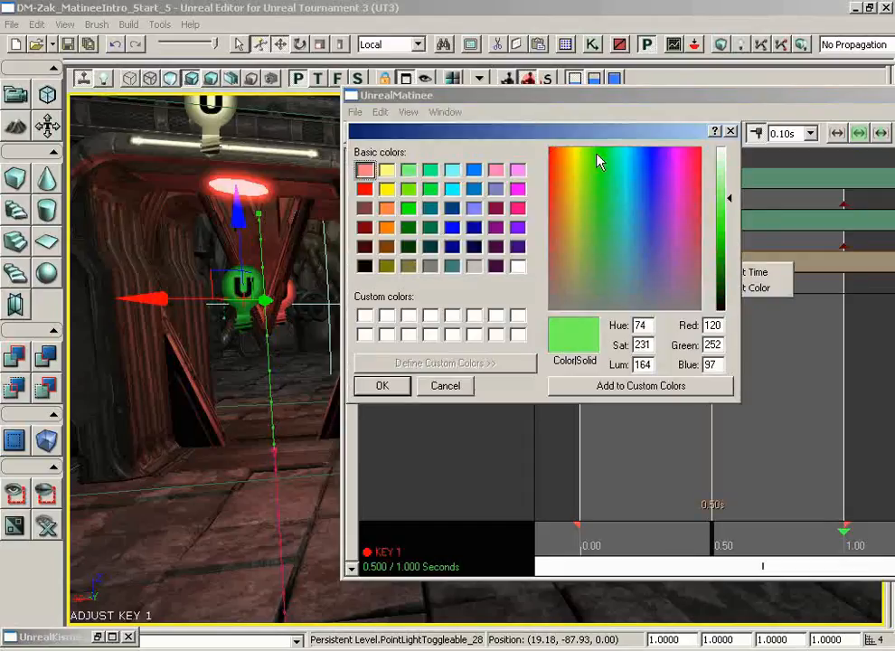
click(594, 152)
click(383, 385)
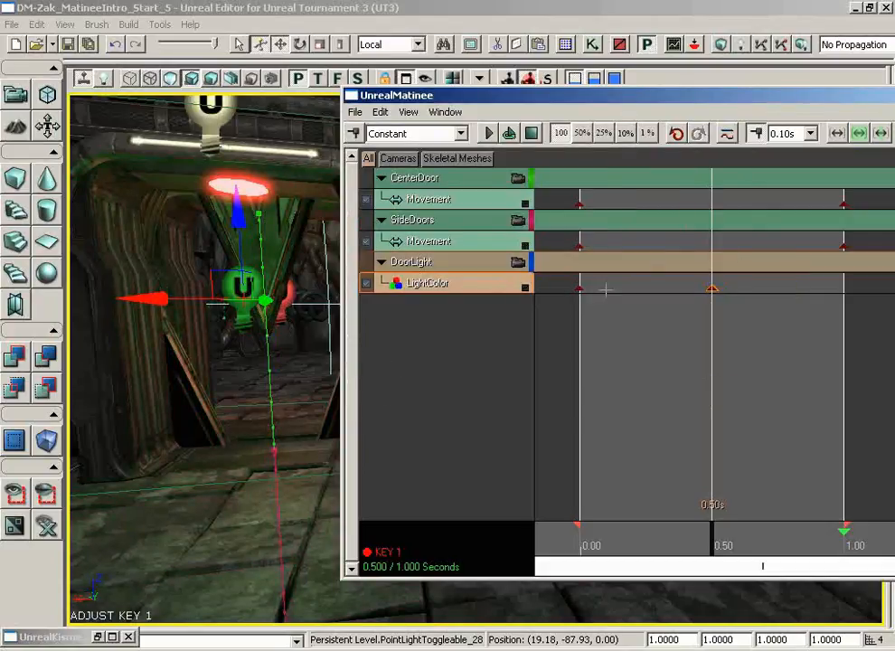
Set the color of the LightColor key at 0.50 seconds to a deeper green, with red 65, green 254 and blue 37.
right_click(712, 289)
click(737, 289)
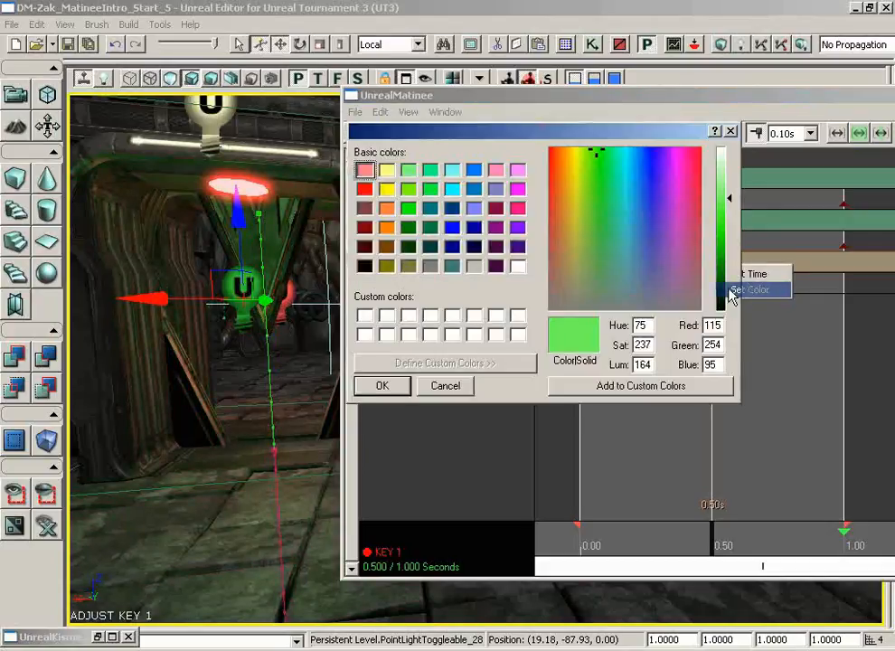
click(730, 216)
click(730, 221)
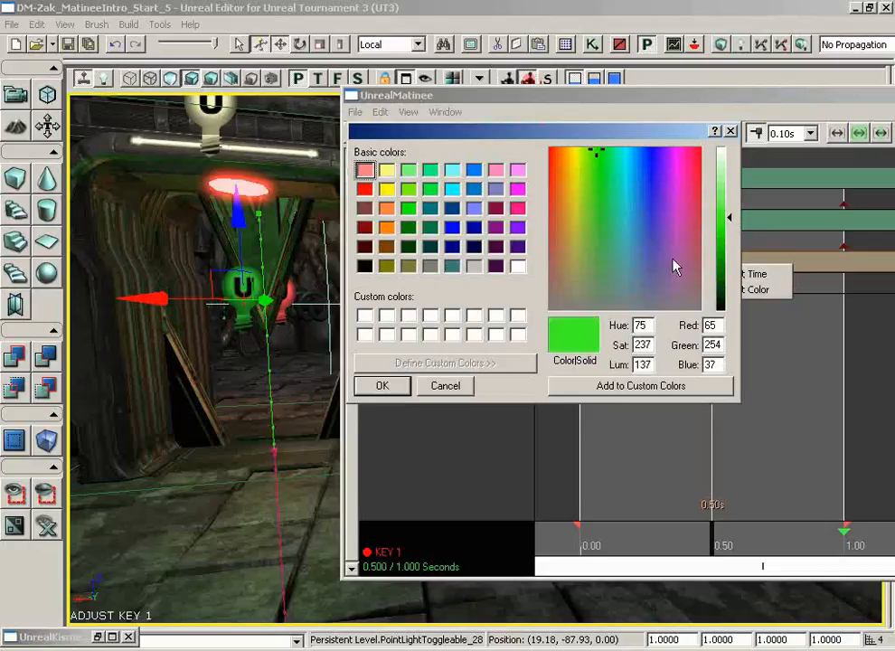
click(382, 386)
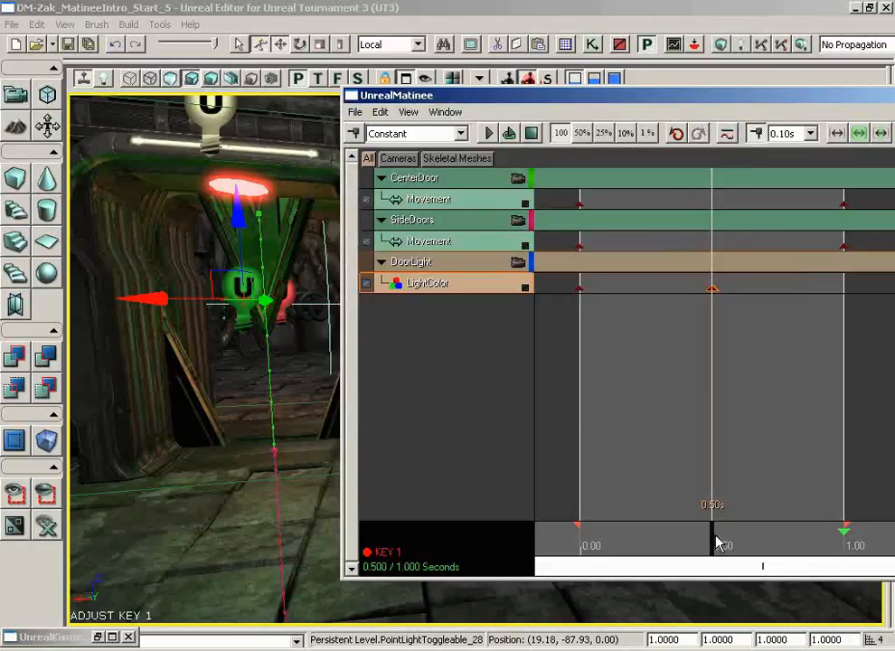
Move the first LightColor key to 0.40 seconds on the timeline, just before the green key.
mouse_move(714, 543)
mouse_down()
mouse_move(535, 540)
mouse_move(720, 540)
mouse_move(560, 530)
mouse_move(676, 530)
mouse_move(698, 539)
mouse_up()
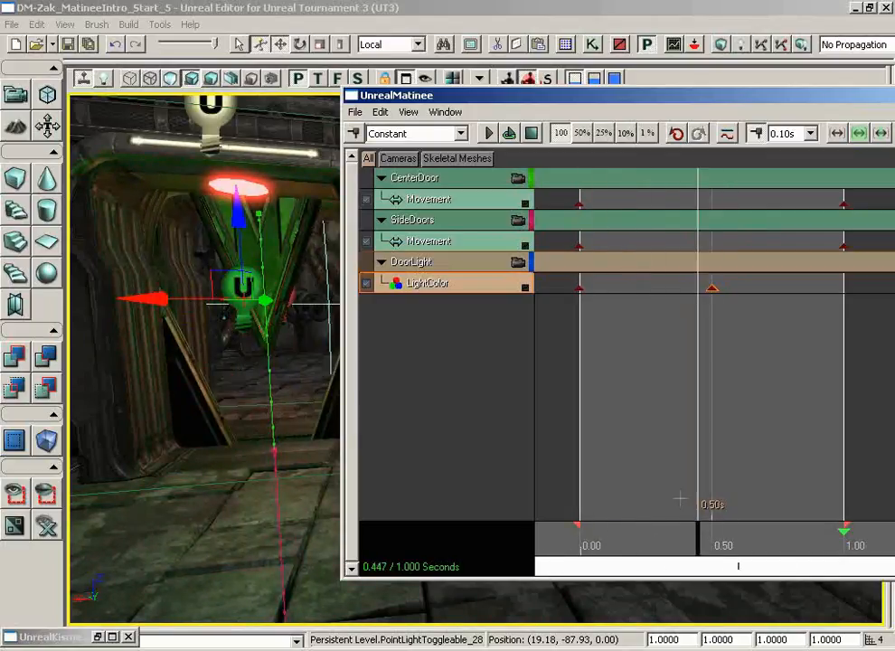
click(579, 288)
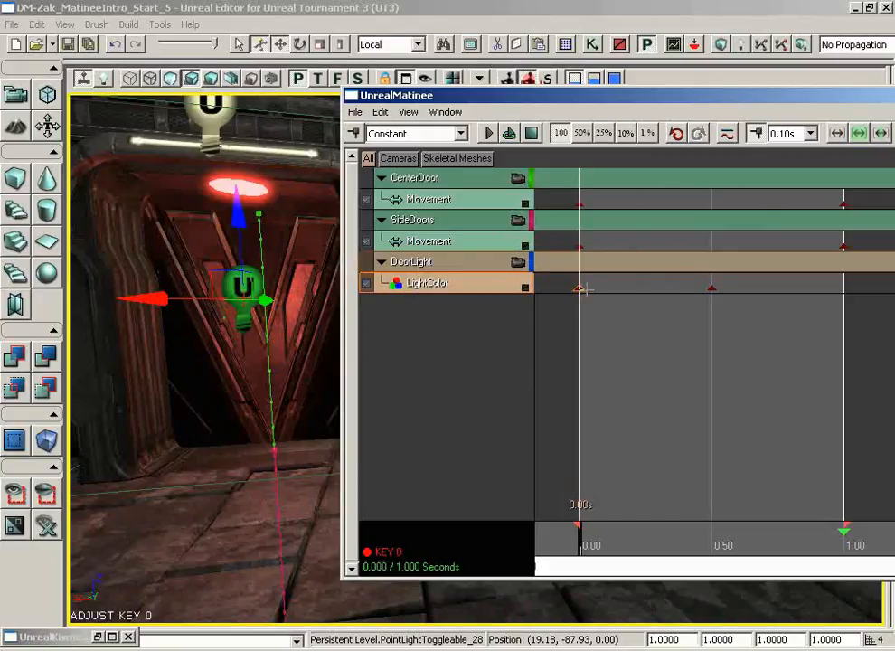
ctrl+drag(584, 289, 686, 289)
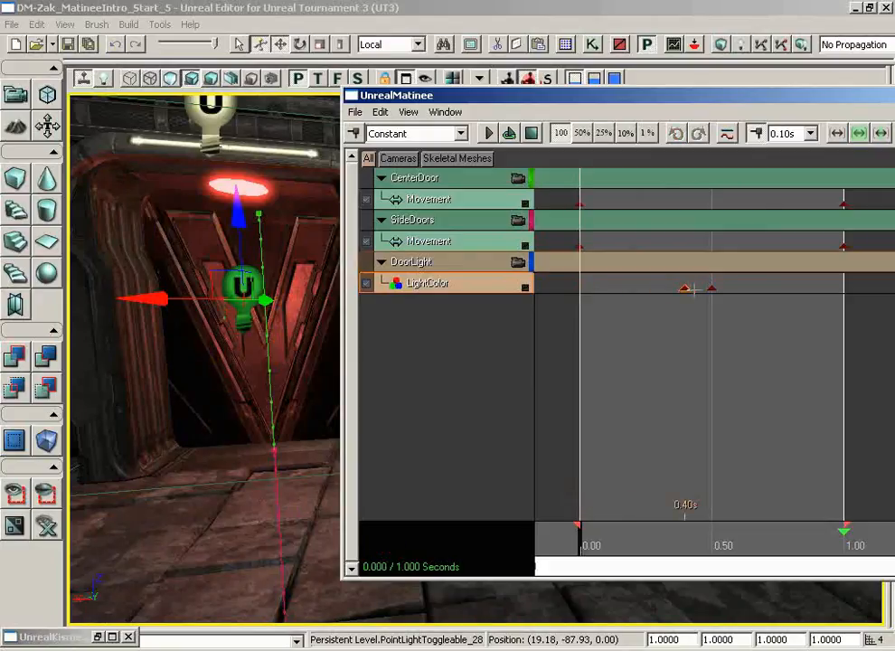
Preview the light's color change by scrubbing through the timeline and playing the door animation.
mouse_move(582, 535)
mouse_down()
mouse_move(665, 540)
mouse_move(596, 540)
mouse_up()
click(487, 135)
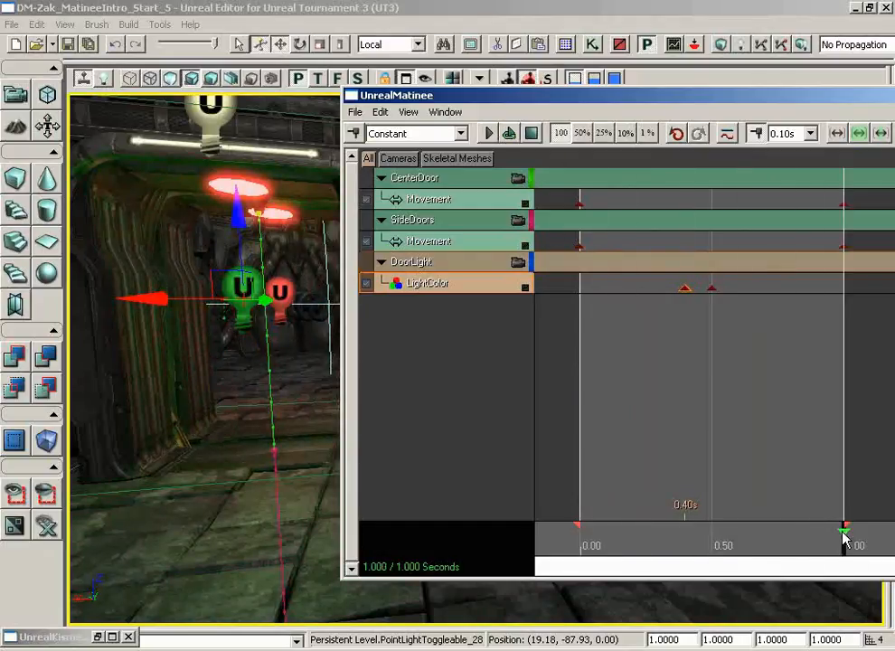
drag(843, 538, 553, 540)
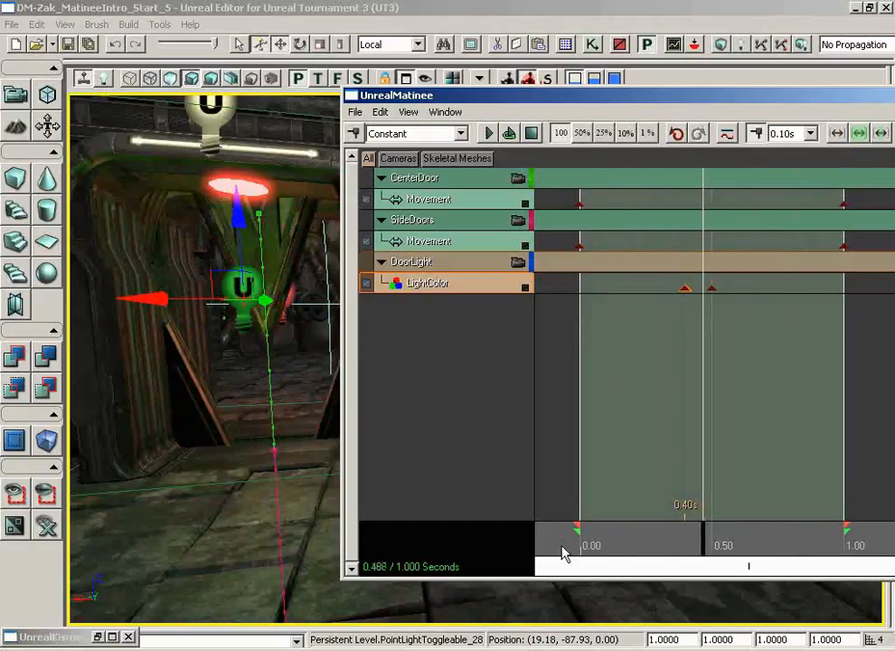
click(531, 134)
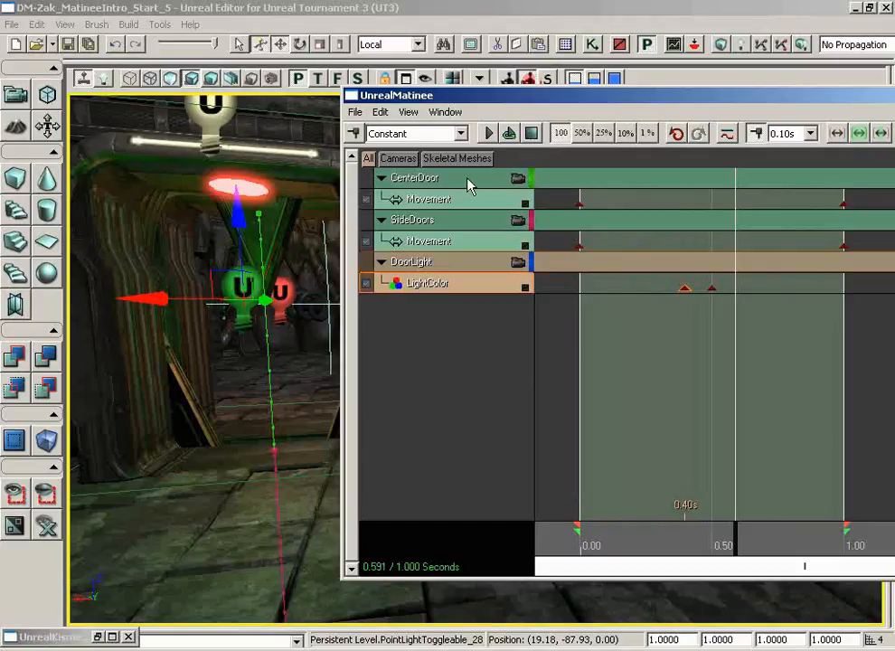
Show the Curve Editor and create a curve tab named LightColor.
click(727, 135)
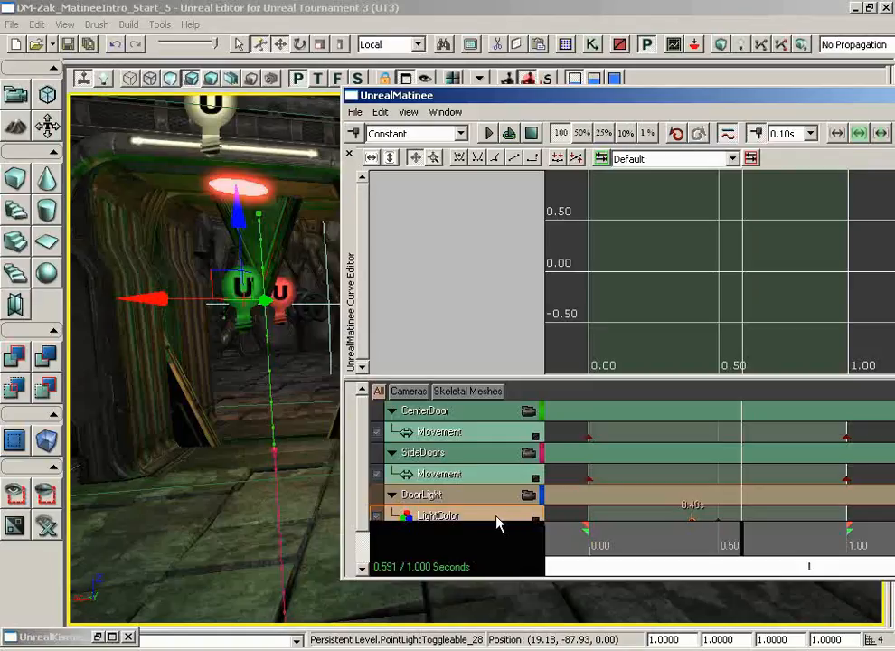
scroll(362, 507, down, 2)
drag(360, 515, 361, 483)
drag(360, 404, 358, 424)
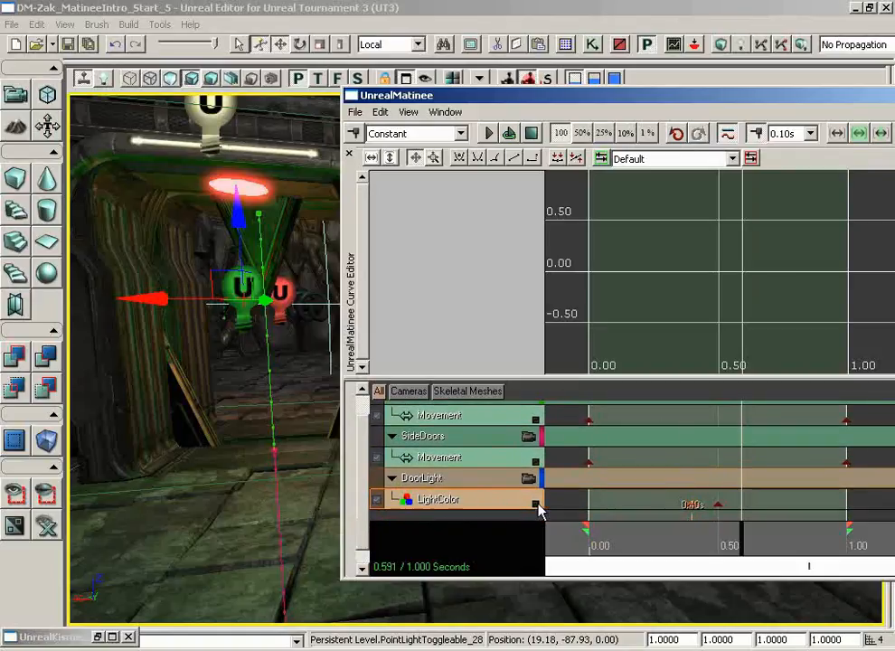
click(600, 159)
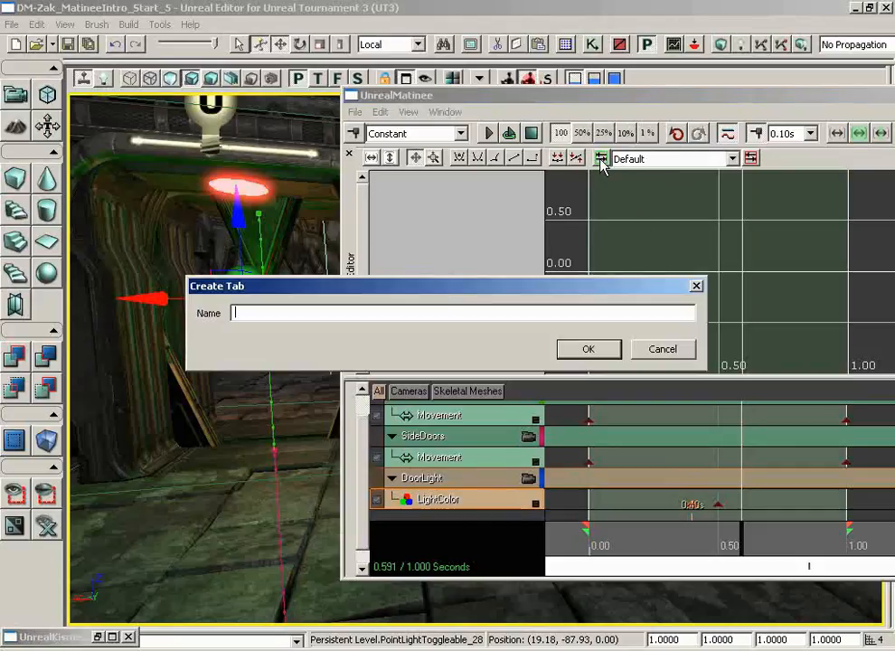
text(LightColor)
key(Return)
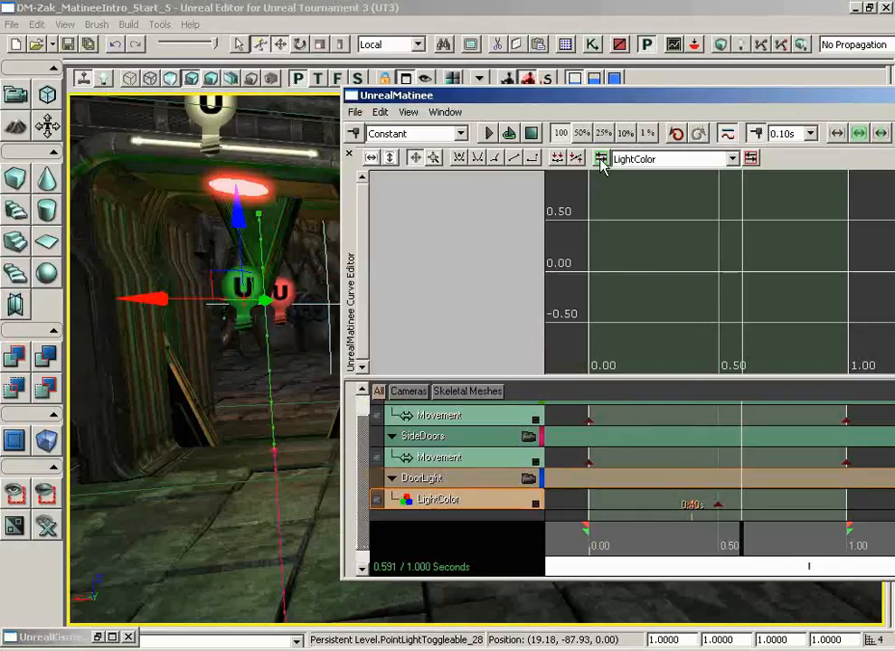
Add the LightColor track to the Curve Editor and set all of its curve points to constant interpolation.
click(537, 505)
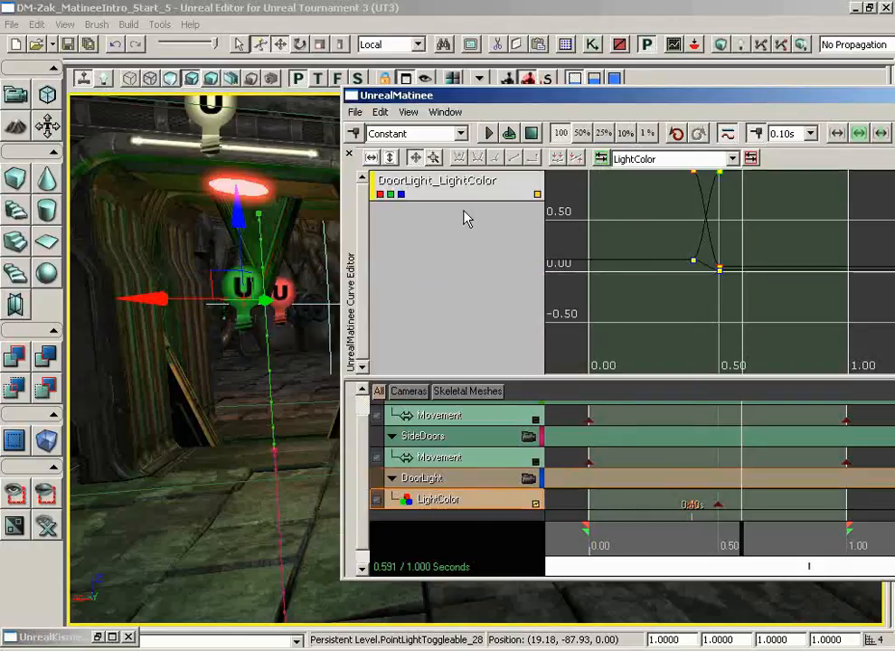
drag(663, 327, 659, 363)
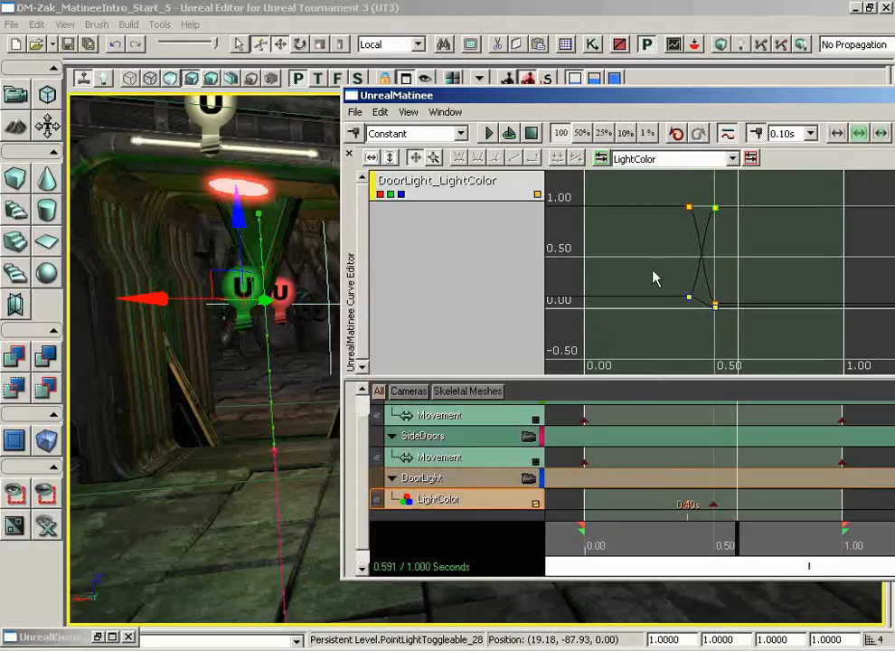
drag(654, 278, 657, 298)
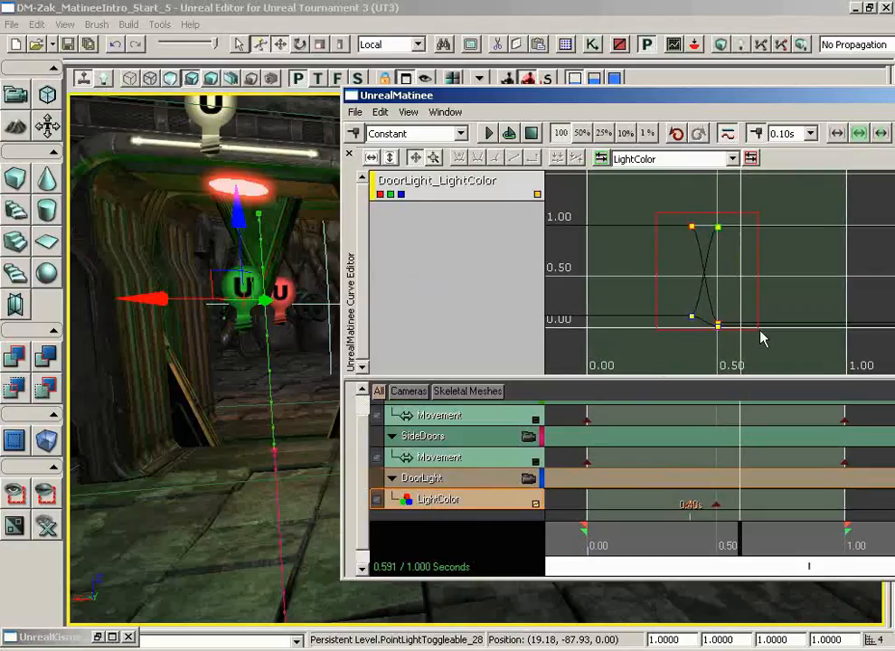
drag(761, 337, 765, 354)
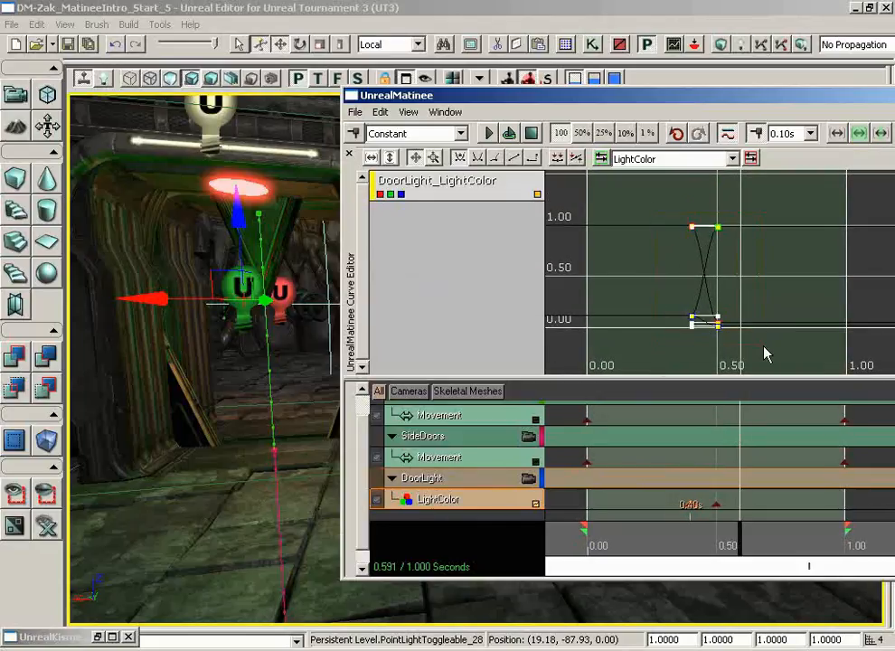
click(534, 159)
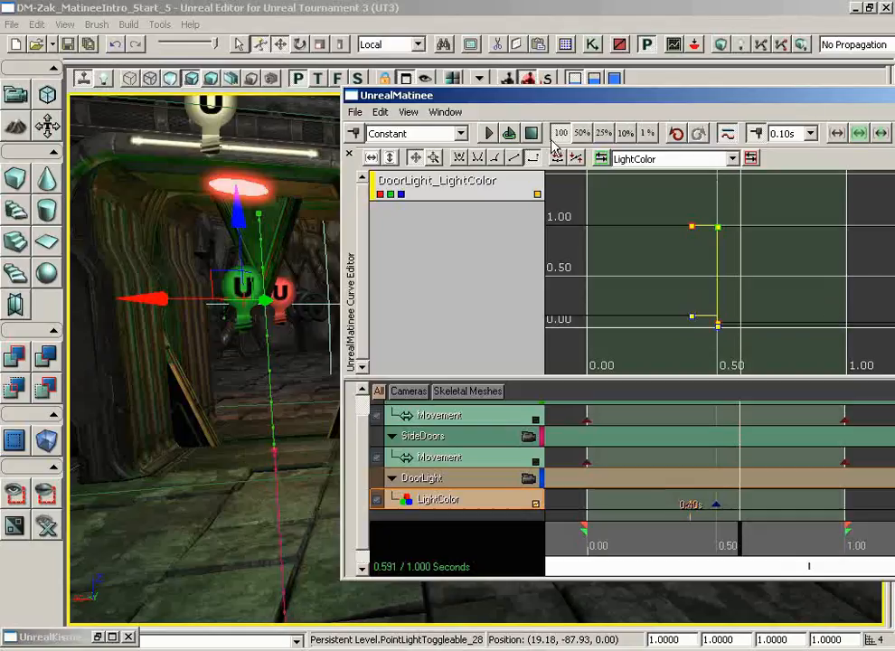
Preview the door animation as a loop with the instant color switch and close Matinee.
click(510, 134)
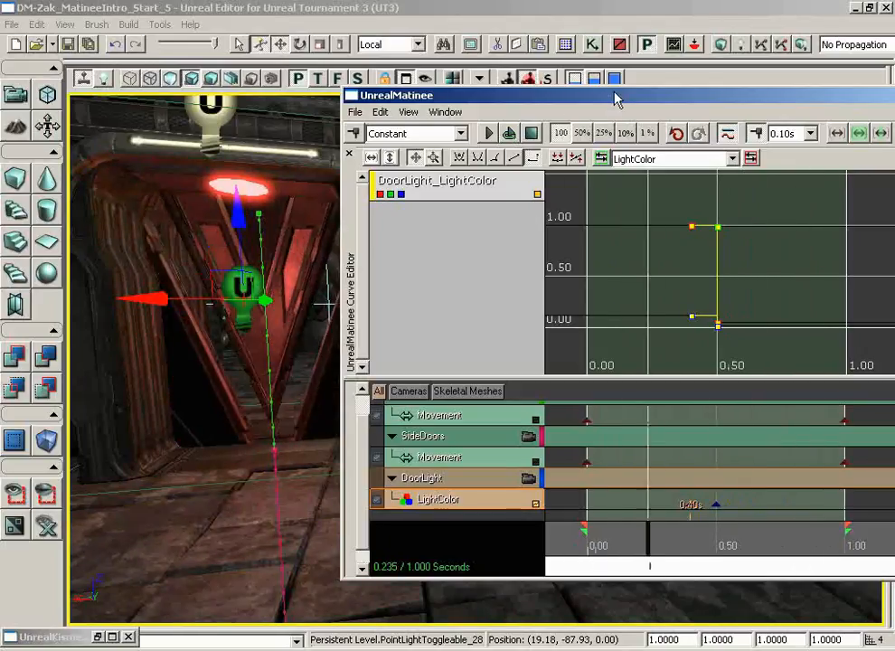
drag(616, 96, 491, 85)
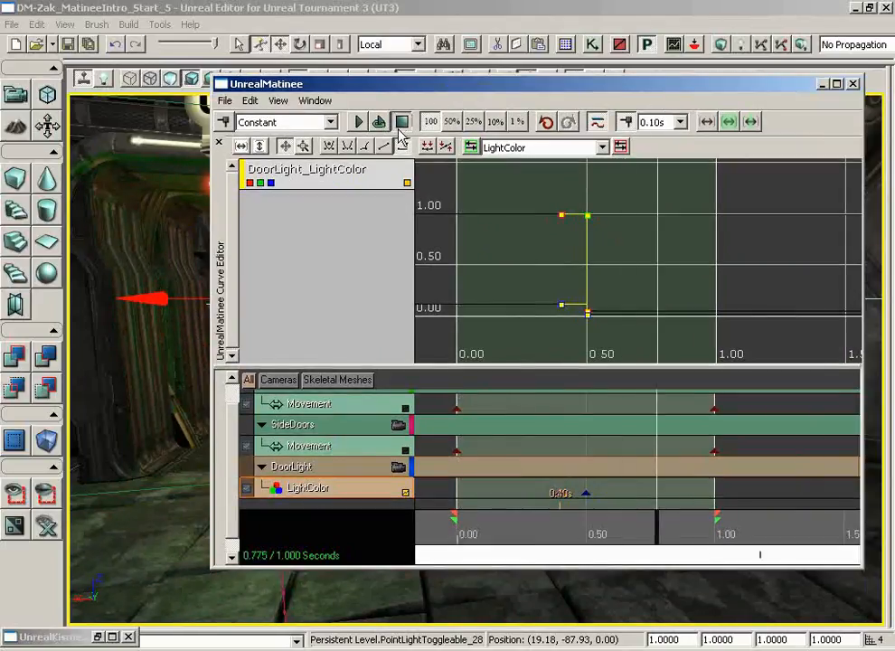
click(852, 85)
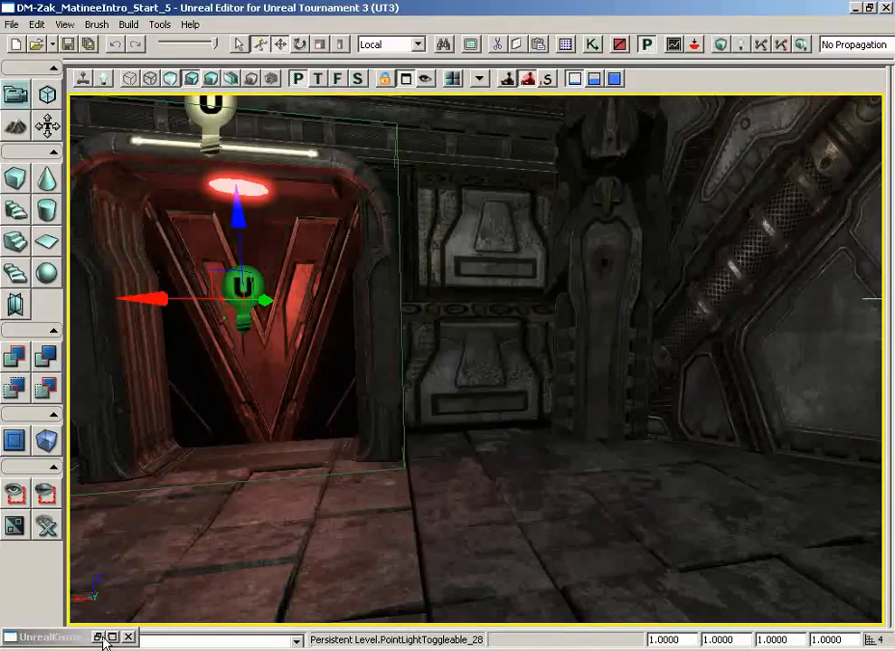
Select the second toggleable point light on the other side of the door in the level view.
click(98, 638)
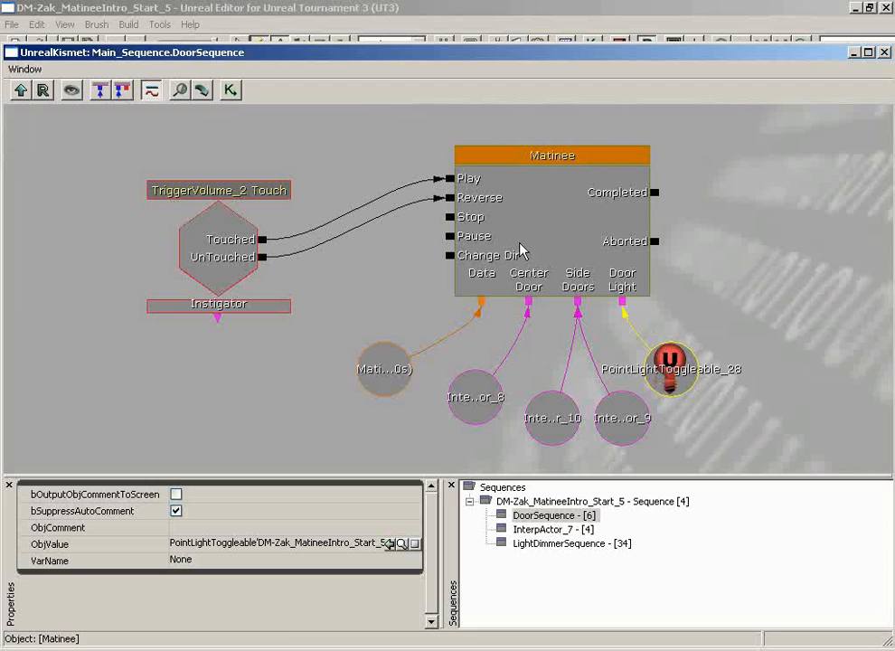
click(853, 53)
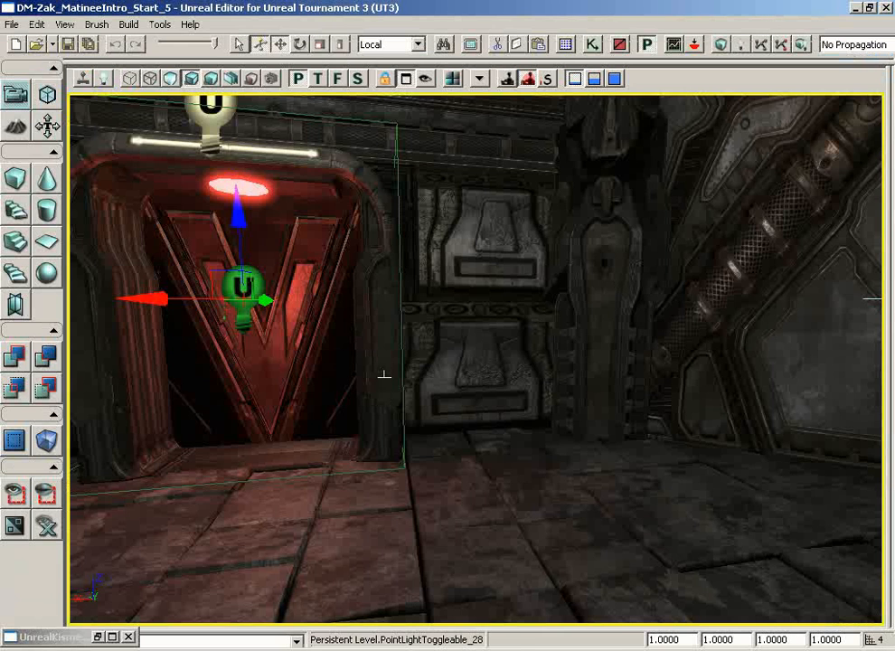
drag(356, 395, 132, 138)
click(471, 228)
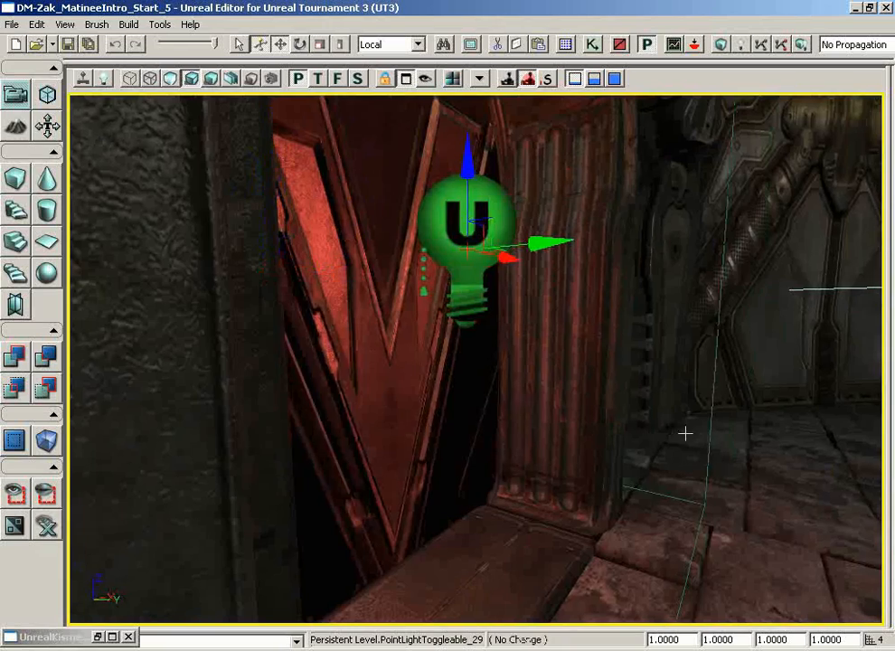
drag(685, 433, 758, 271)
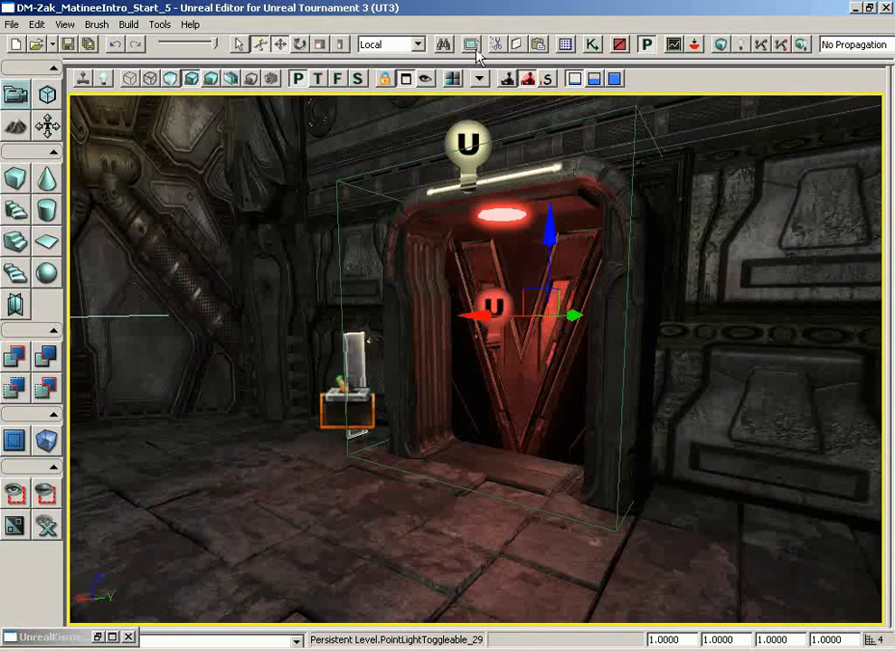
Create a Kismet object variable for PointLightToggleable_29 and connect it to the Matinee's Door Light input.
click(97, 636)
right_click(758, 269)
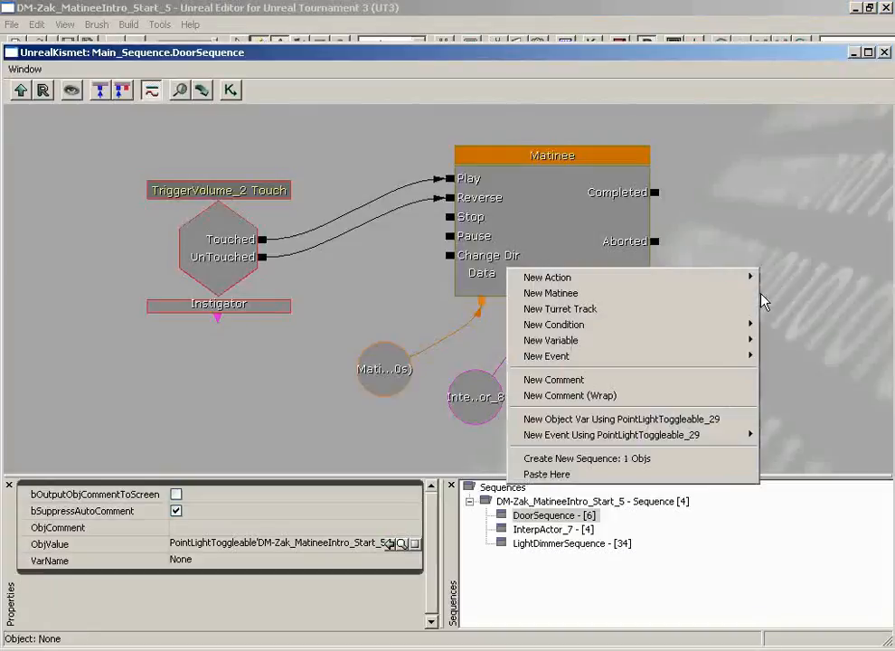
click(687, 429)
drag(626, 304, 808, 331)
Rearrange the InterpActor and point light variables into staggered positions beneath their Matinee connectors.
drag(666, 389, 704, 475)
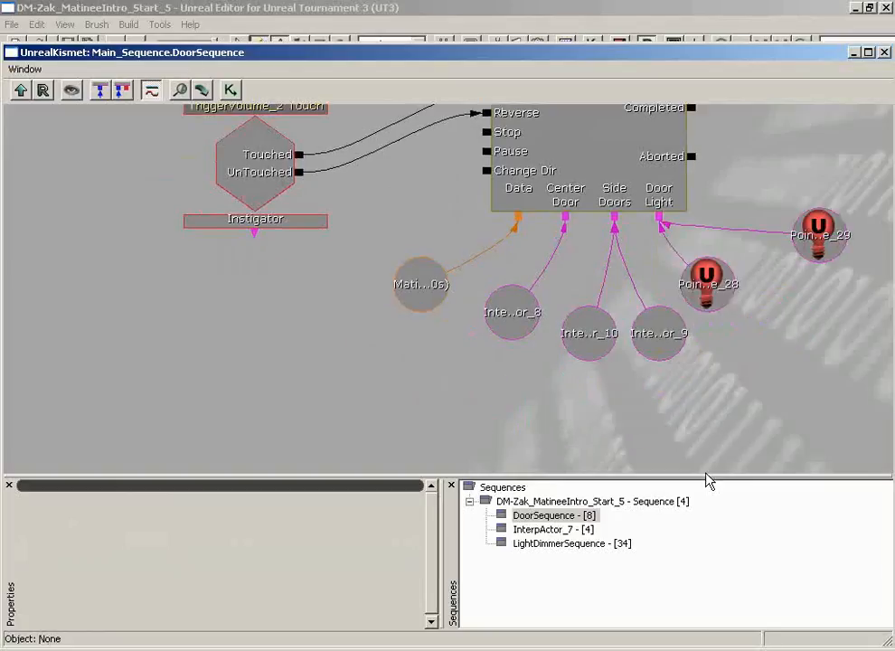
click(523, 310)
ctrl+drag(524, 310, 502, 312)
click(593, 325)
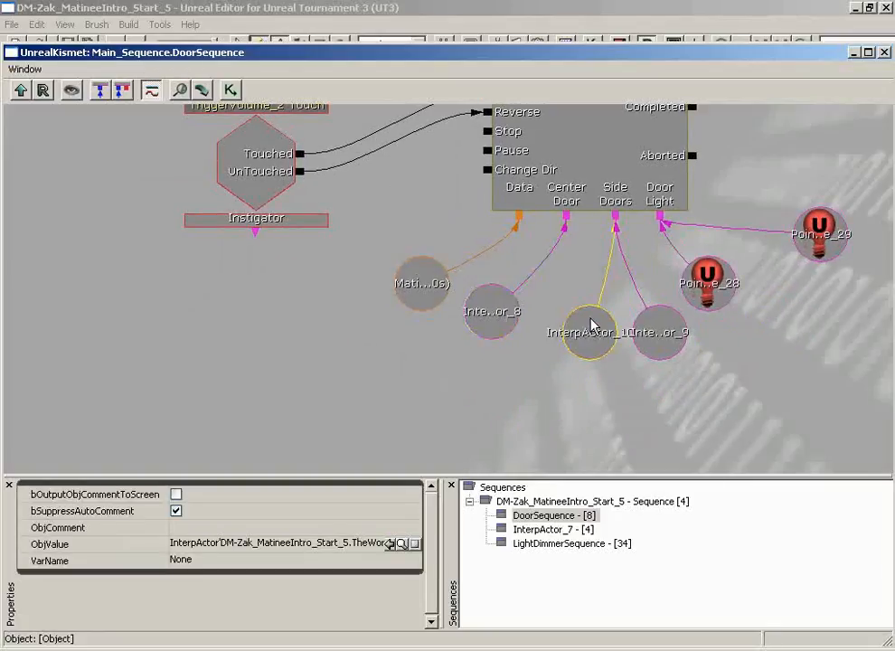
ctrl+drag(593, 326, 541, 387)
click(649, 335)
ctrl+drag(649, 335, 583, 345)
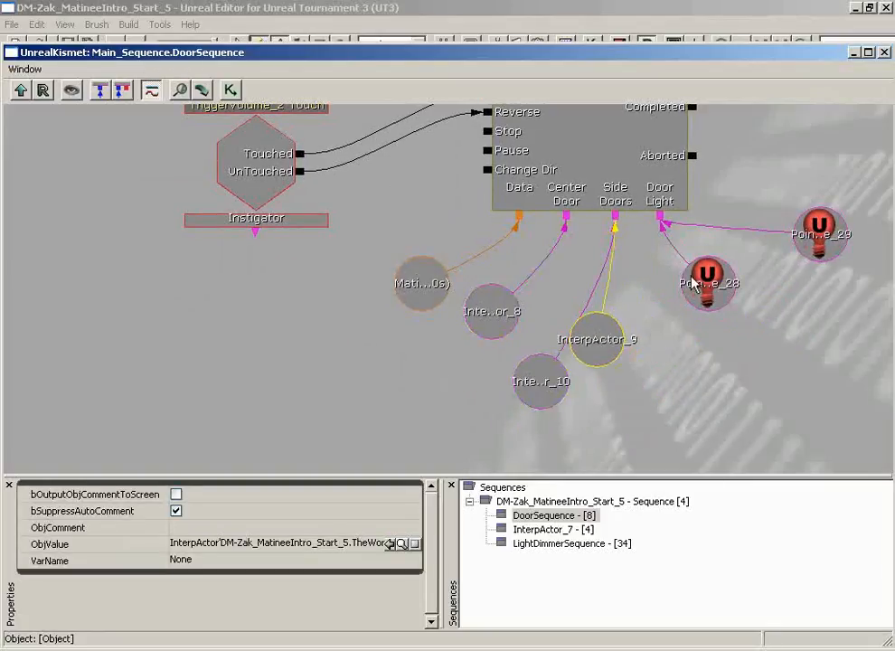
click(706, 284)
ctrl+drag(705, 284, 648, 315)
click(828, 242)
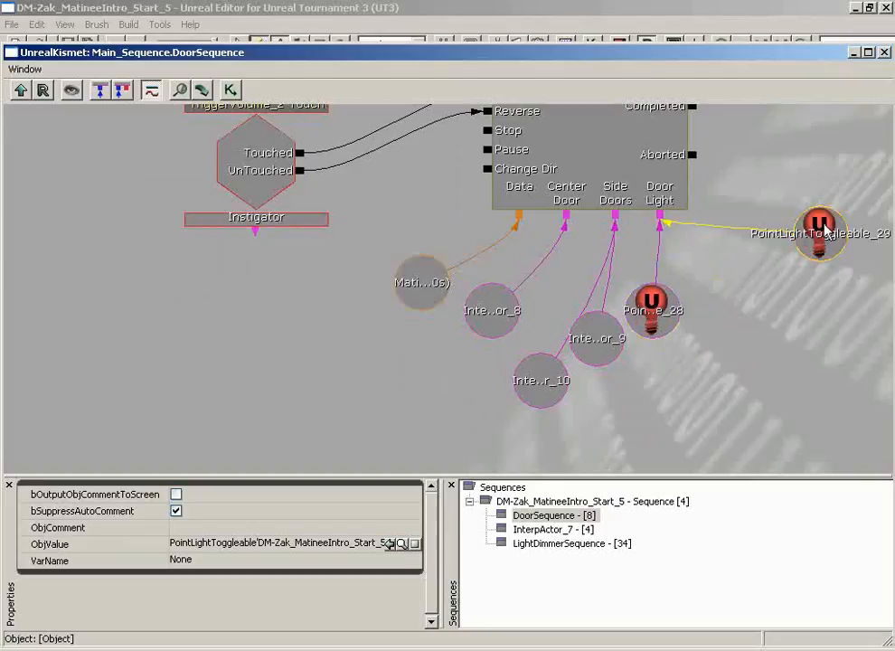
ctrl+drag(828, 242, 711, 353)
click(872, 413)
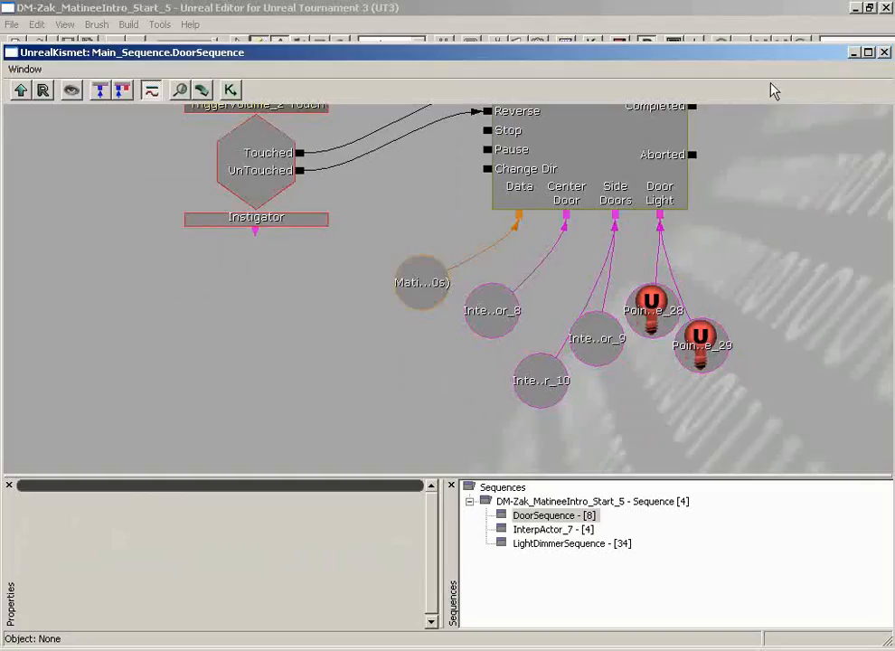
Reopen the Matinee and play it as a loop to check the color change of both door lights.
double_click(631, 150)
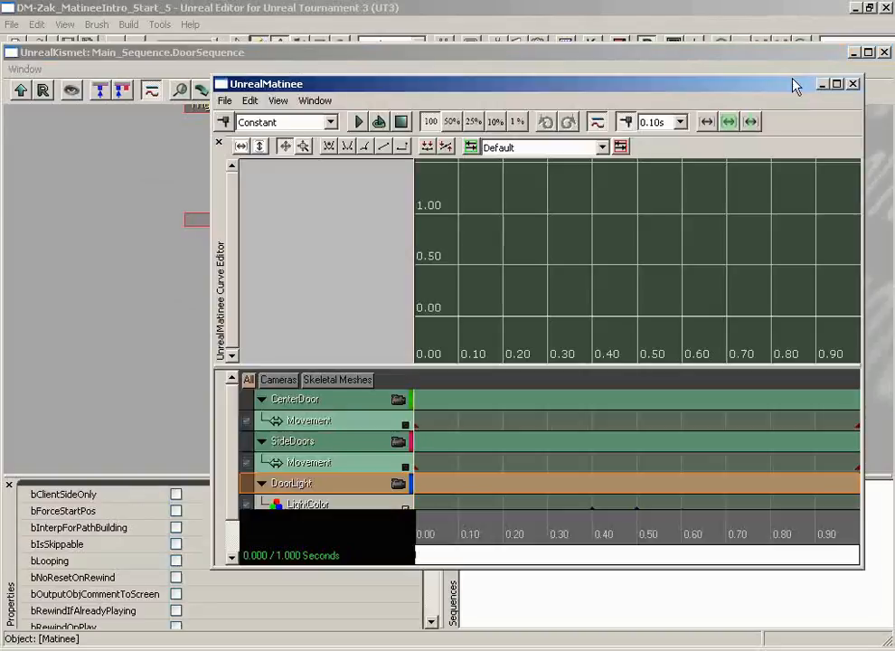
click(852, 53)
drag(637, 83, 893, 101)
drag(793, 109, 855, 111)
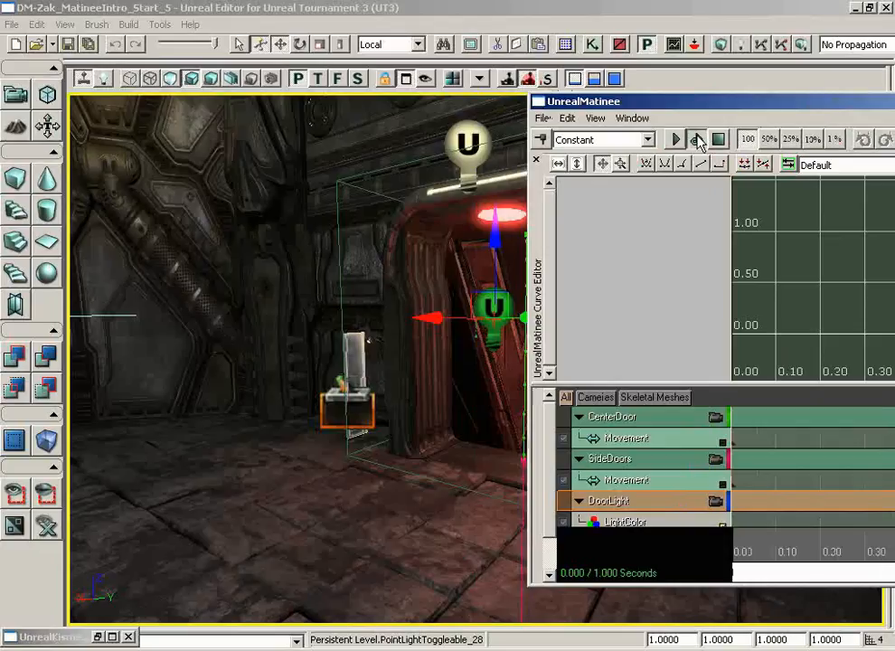
click(697, 139)
drag(385, 399, 469, 426)
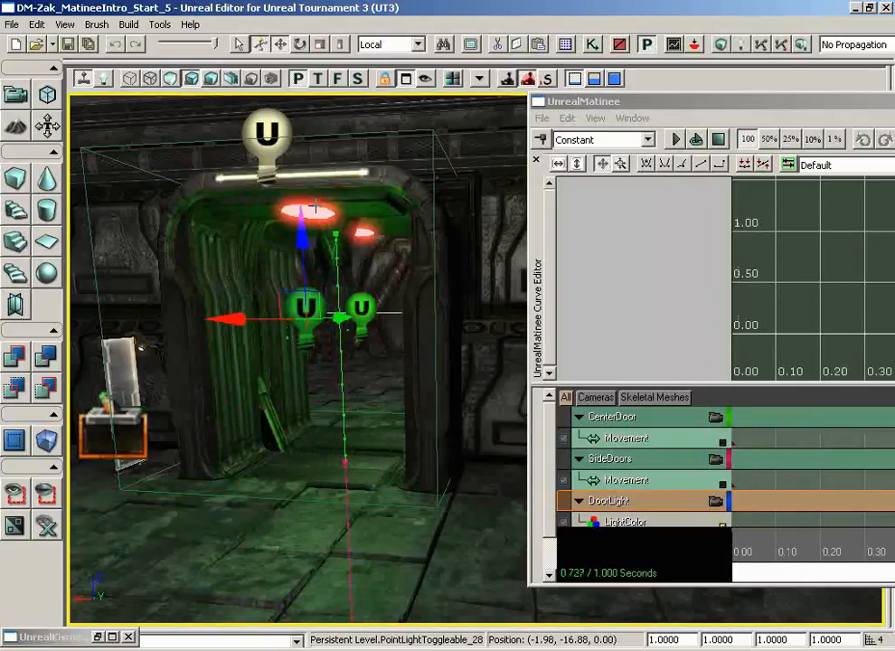
drag(724, 102, 367, 95)
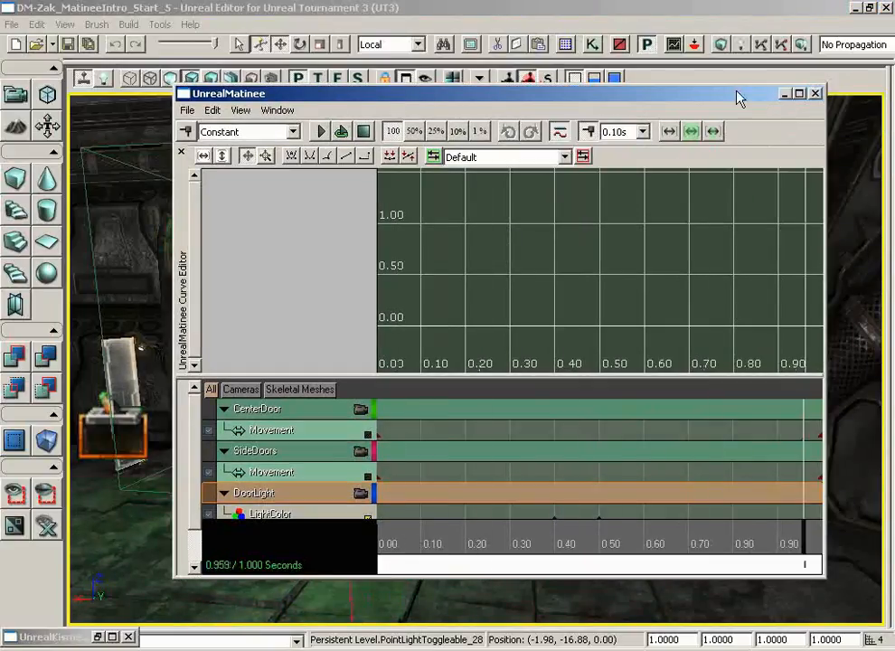
Close the Matinee and choose MaterialInstanceActor as the current actor class to place.
click(816, 93)
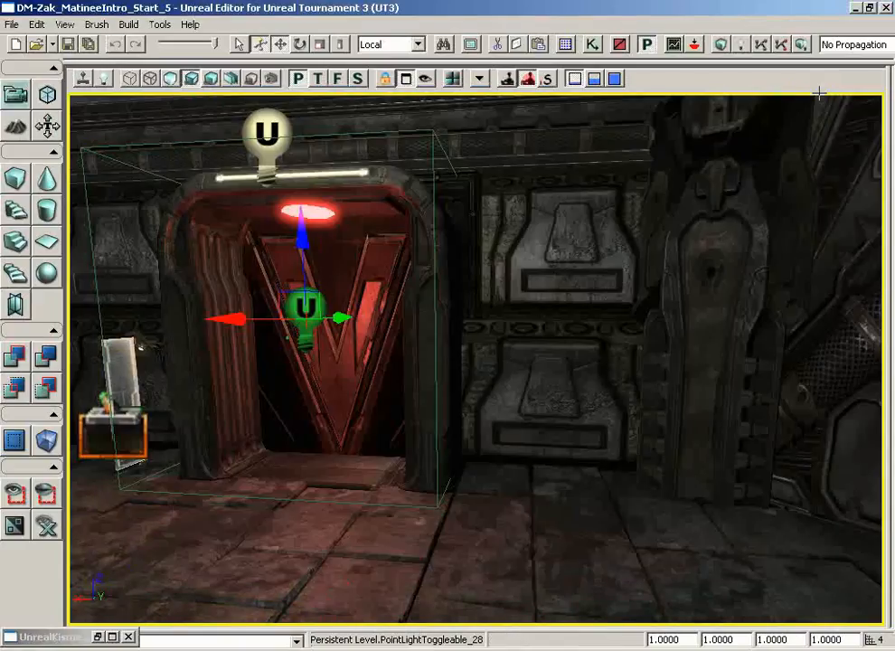
drag(639, 300, 615, 299)
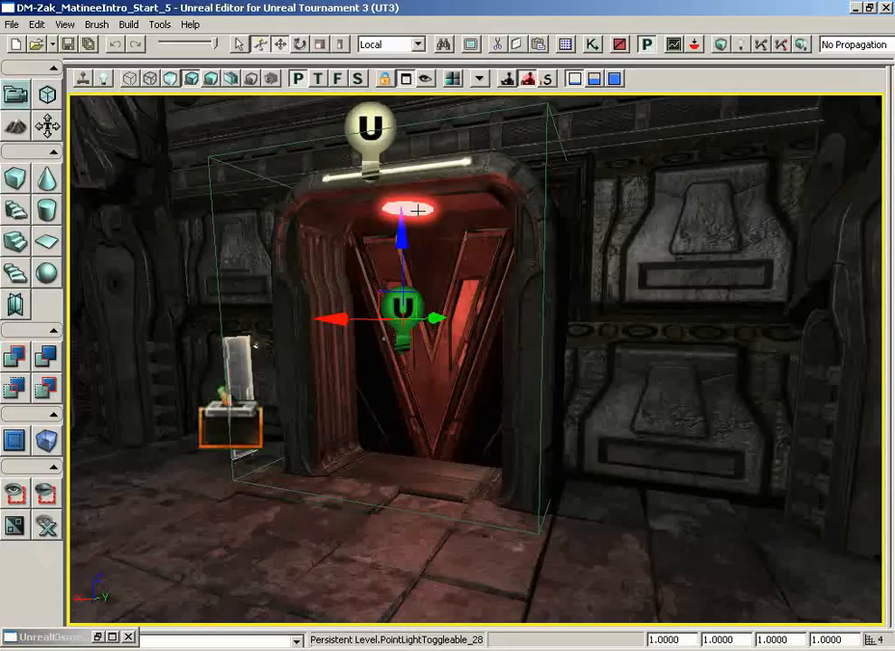
click(565, 45)
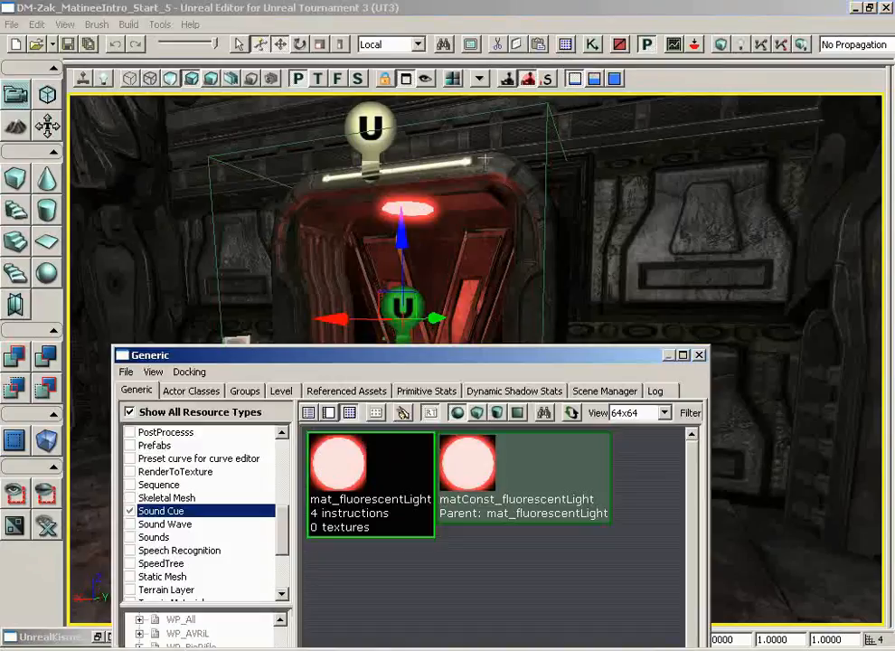
click(194, 391)
drag(303, 365, 533, 126)
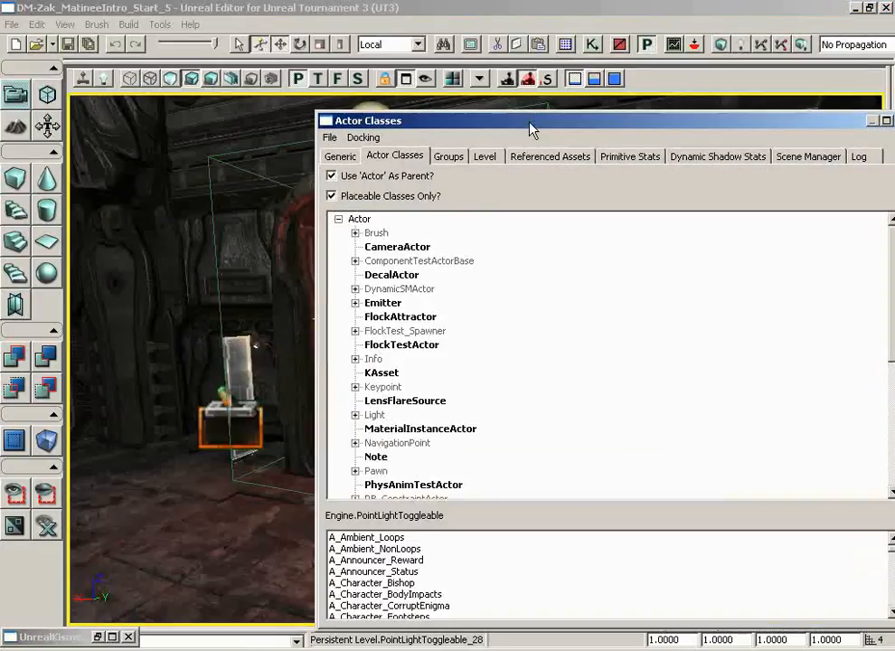
click(407, 431)
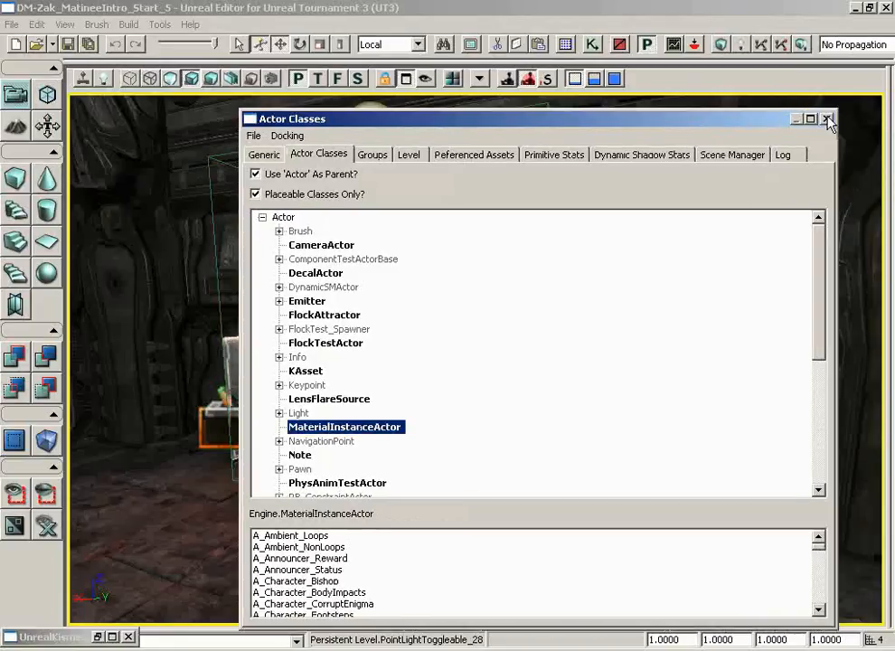
click(826, 120)
Add a MaterialInstanceActor on the floor near the door and move it up beside the door frame.
right_click(592, 537)
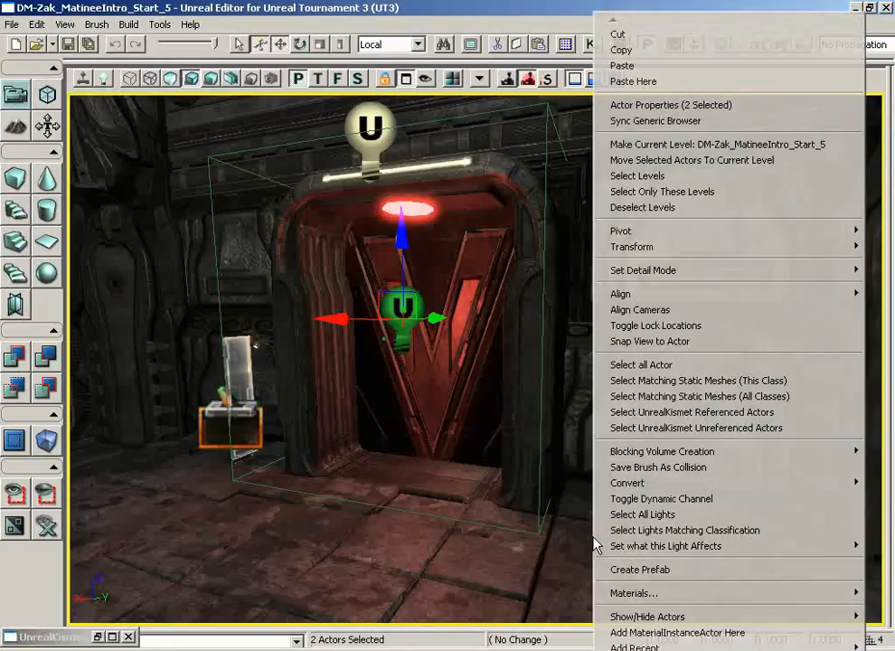
click(646, 632)
drag(597, 458, 598, 324)
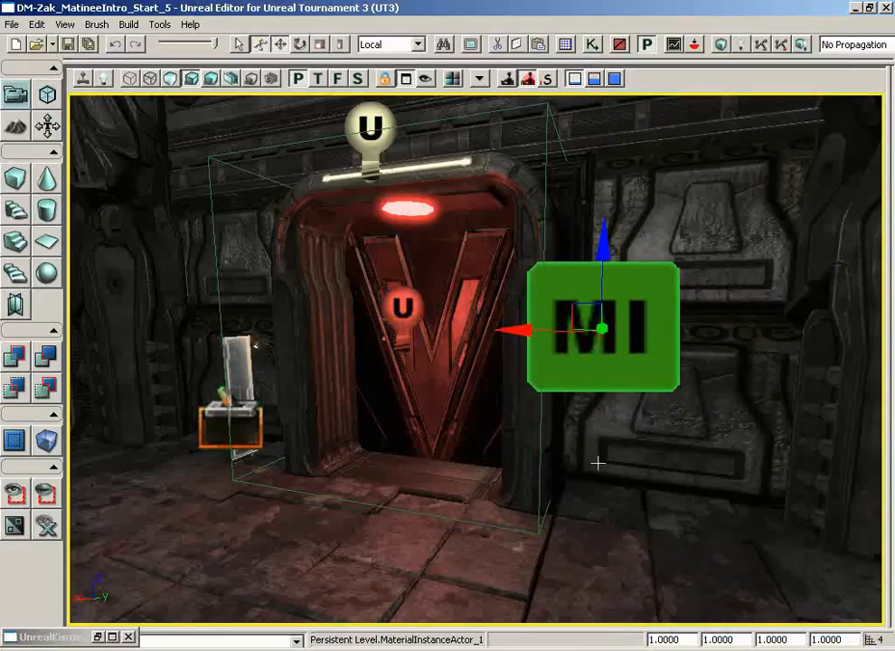
right_drag(647, 446, 677, 401)
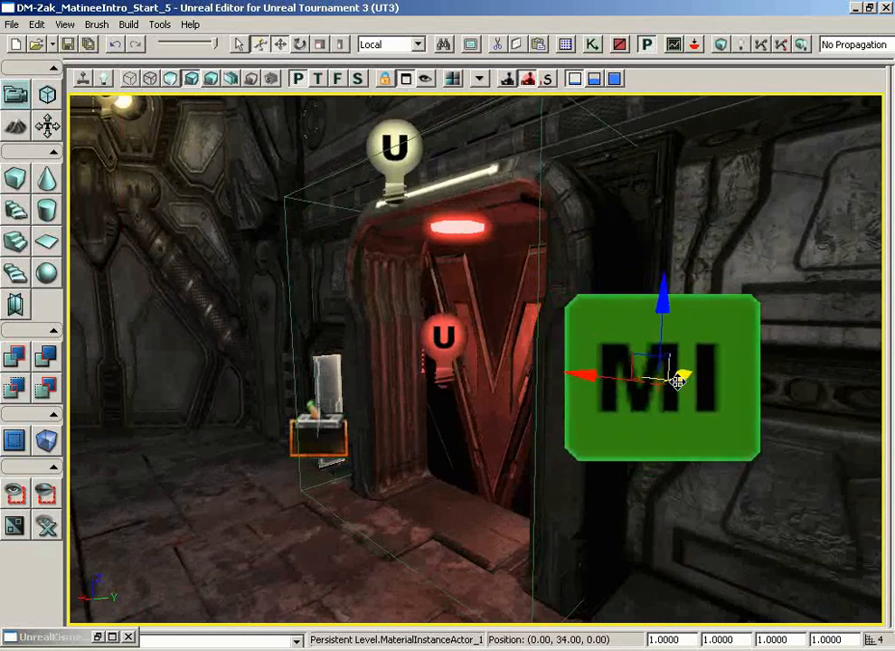
drag(654, 466, 621, 516)
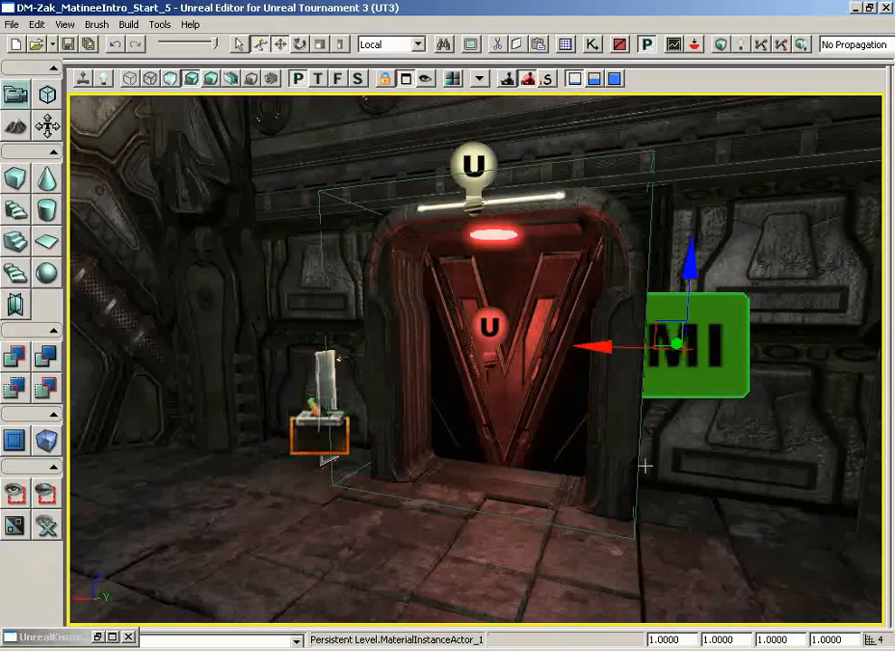
Assign the matConst_fluorescentLight material instance to the new actor's MatInst property.
key(F4)
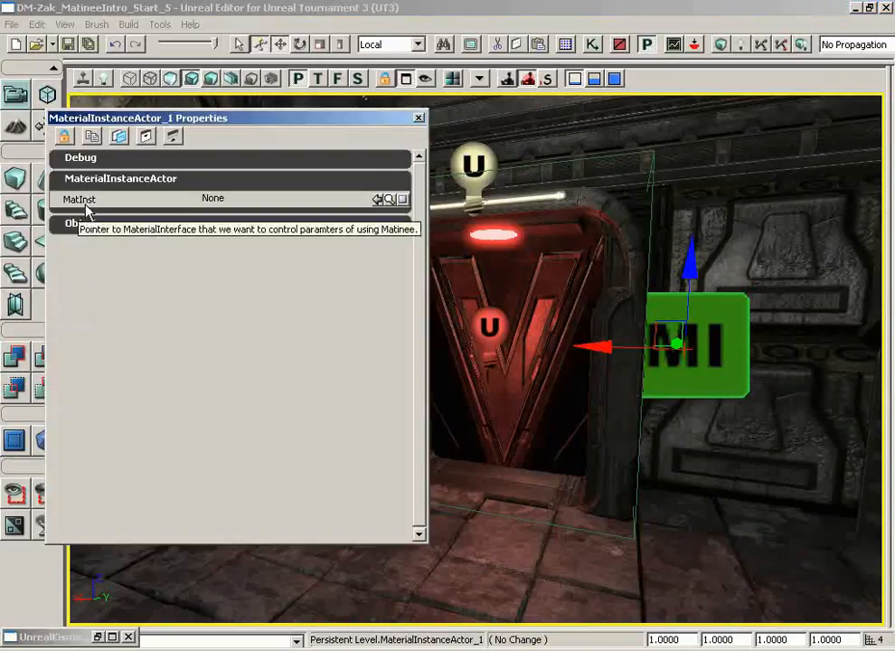
click(390, 199)
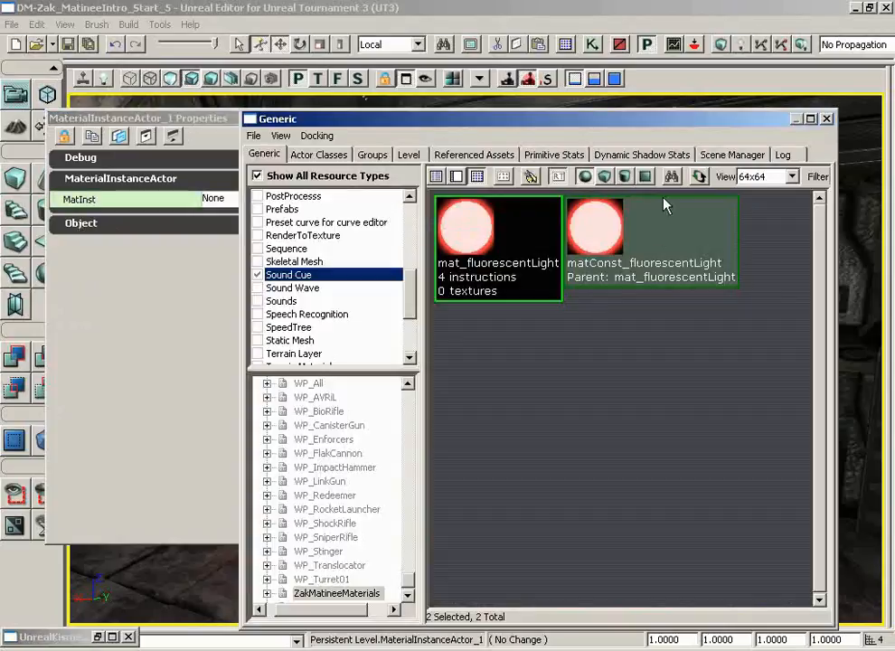
click(826, 119)
click(378, 199)
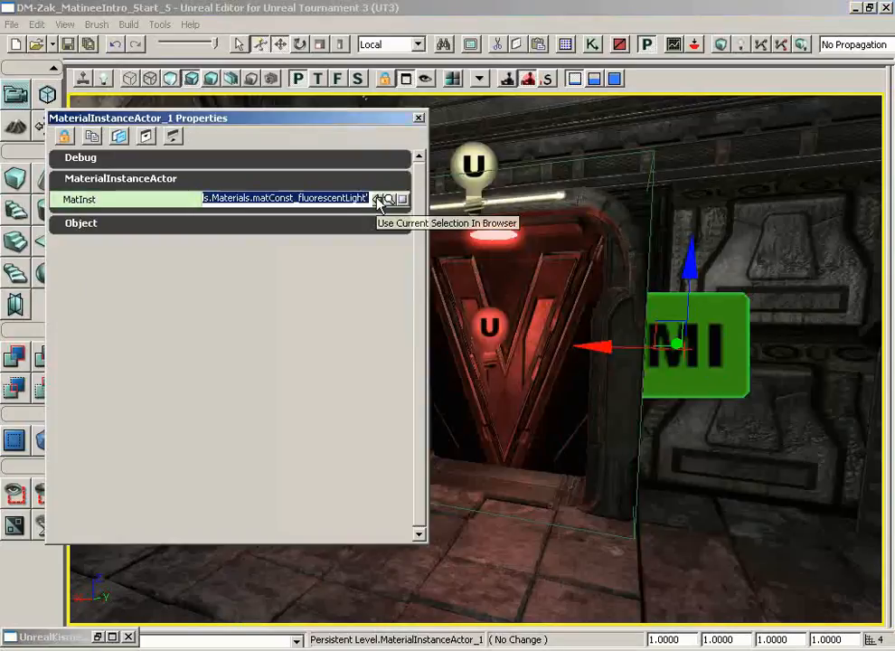
Save the ZakMatineeMaterials package, then close the browser and the actor's properties.
click(565, 45)
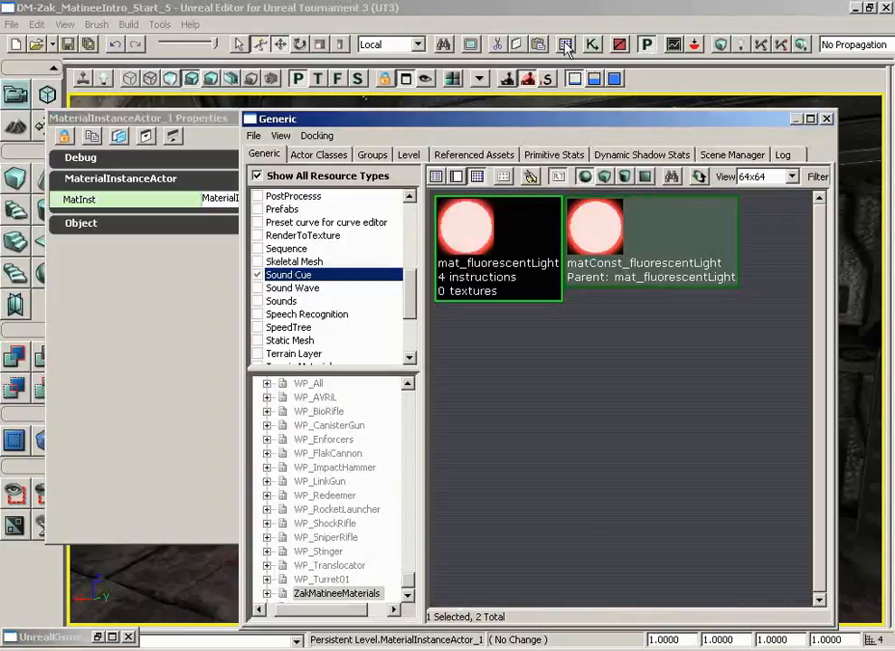
click(254, 135)
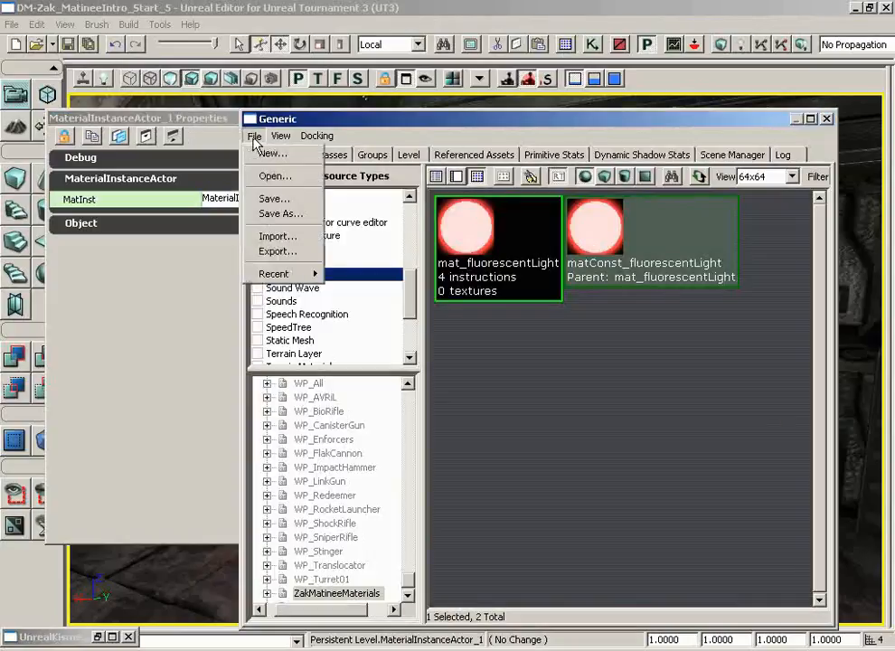
click(259, 199)
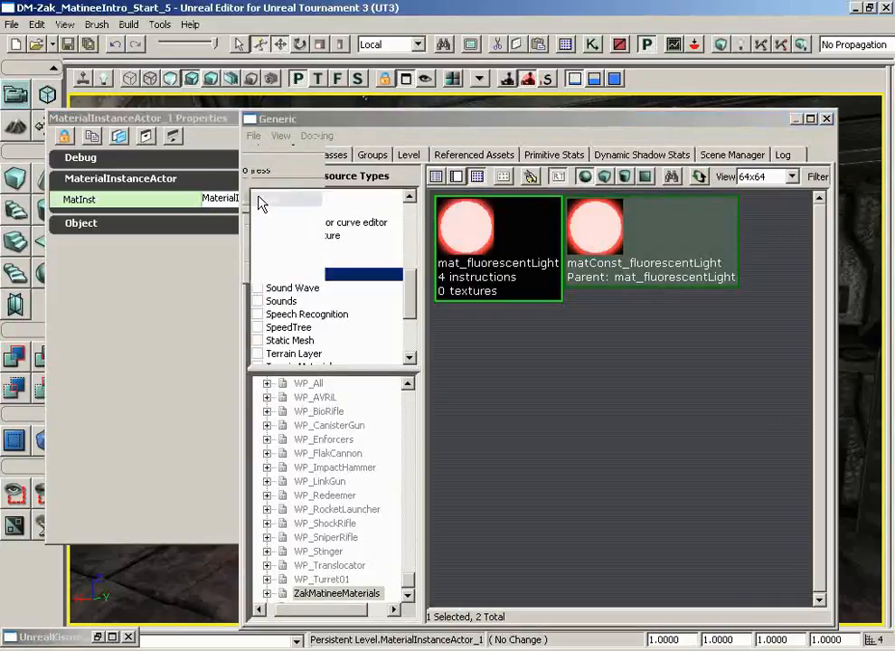
click(827, 119)
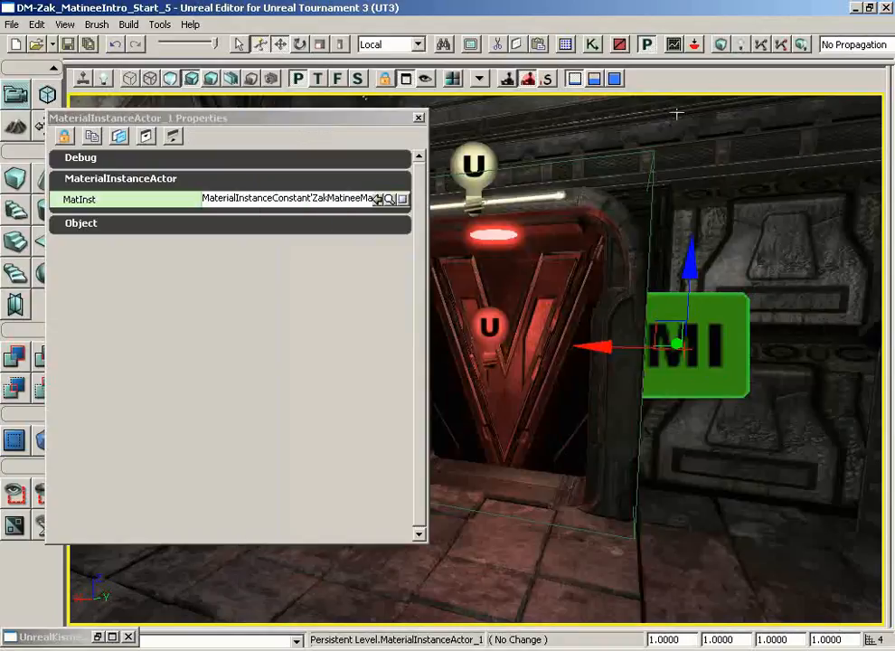
click(418, 120)
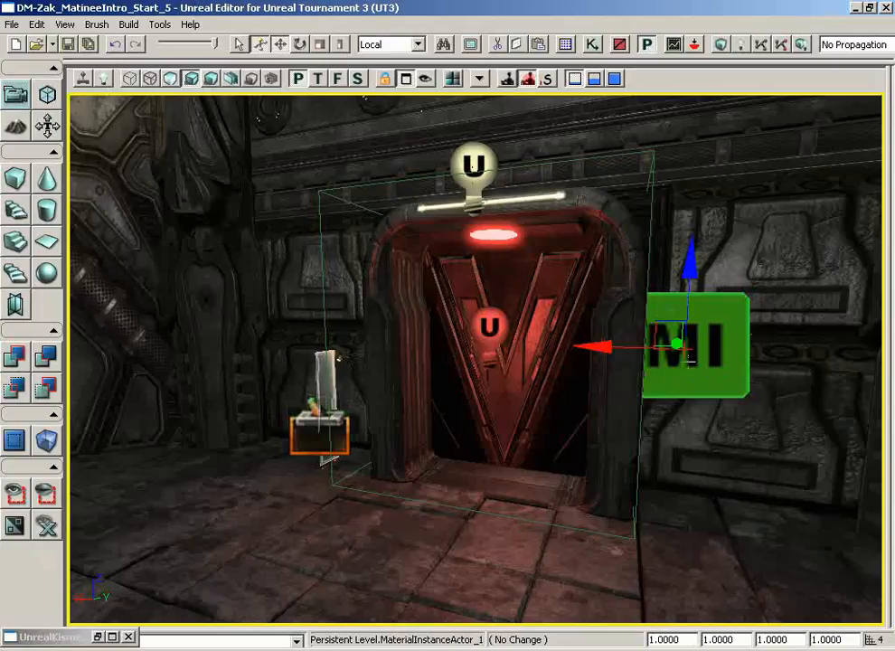
Reopen the door sequence's Matinee with the MaterialInstanceActor selected and hide the curve editor.
click(700, 352)
click(99, 637)
click(99, 638)
double_click(615, 168)
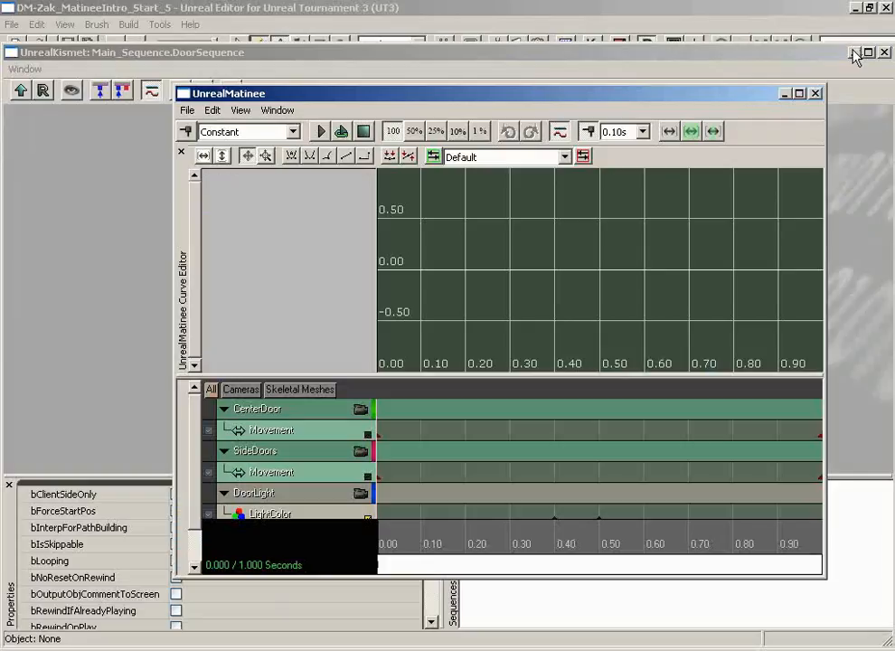
click(851, 52)
drag(711, 93, 744, 88)
click(641, 120)
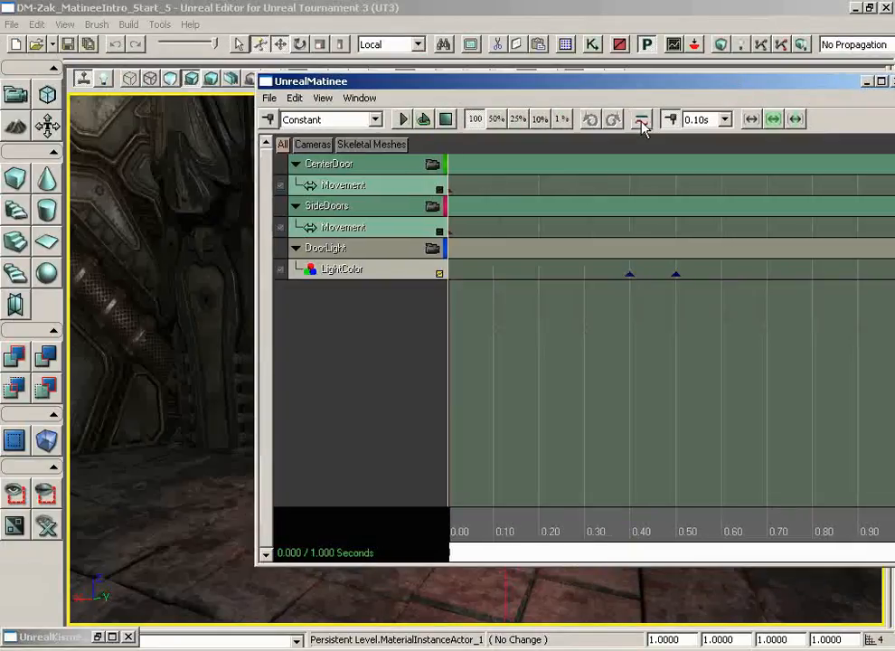
Add a new empty group named LightFixtureColor to the Matinee.
right_click(329, 266)
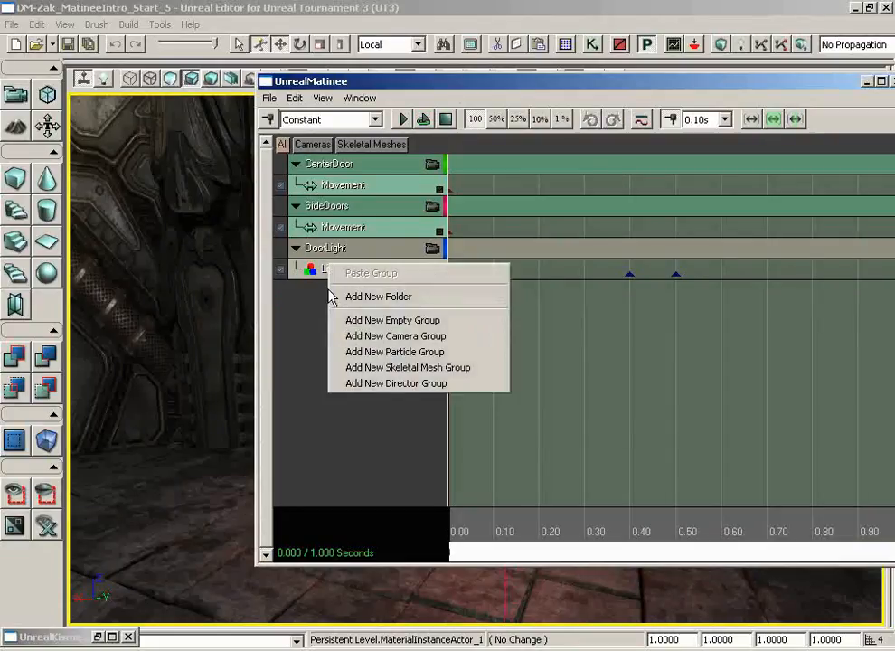
click(389, 320)
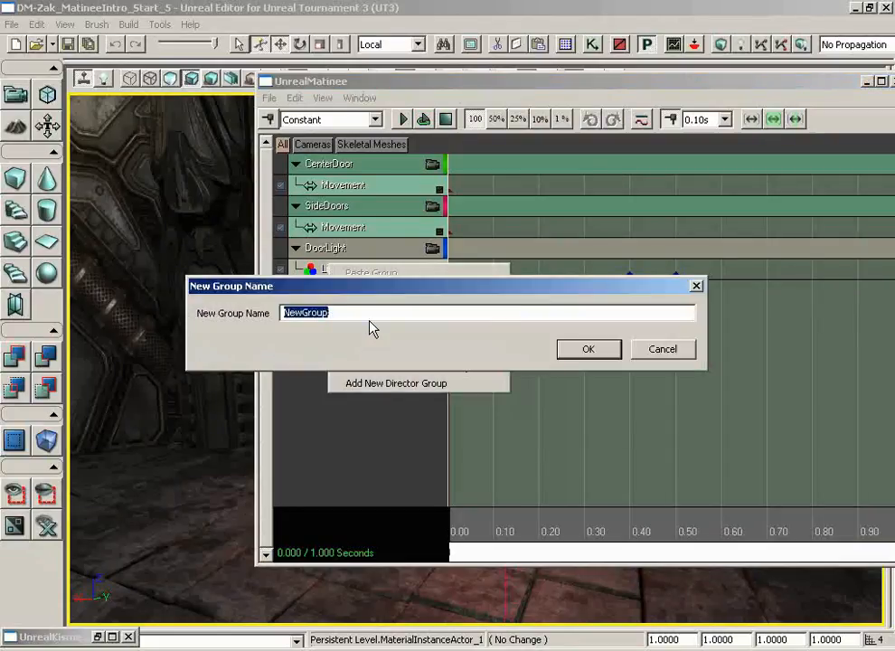
text(LightFixtureColor)
key(Return)
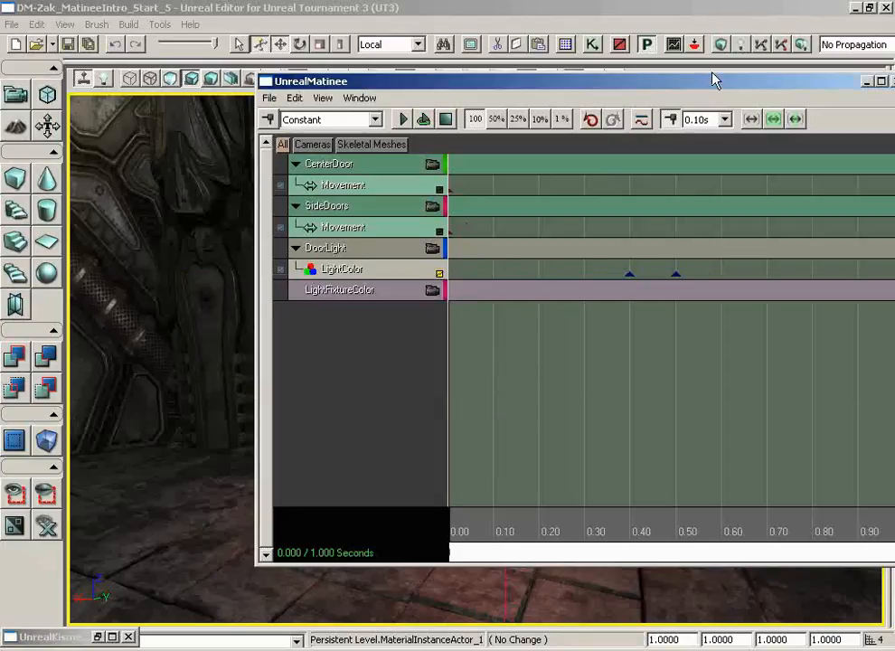
Move the MaterialInstanceActor_1 variable below the Matinee's Light FixtureColor connector in Kismet and close Kismet.
click(99, 637)
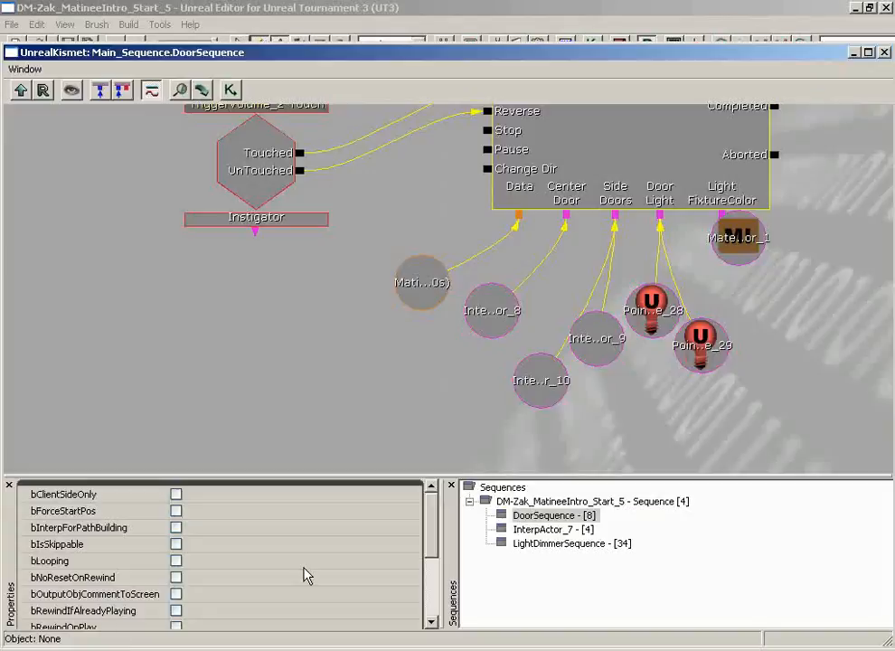
click(686, 272)
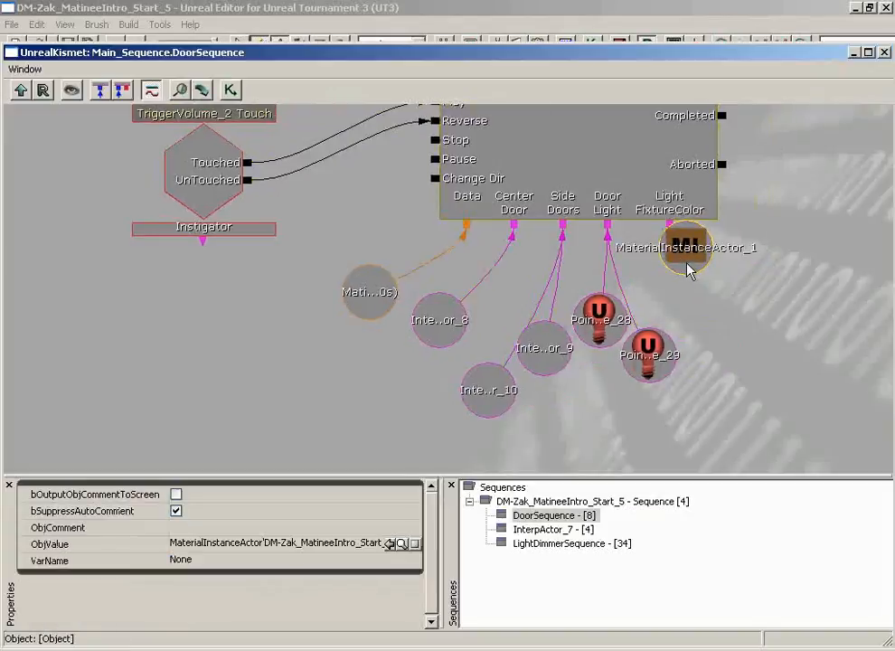
ctrl+drag(687, 269, 687, 321)
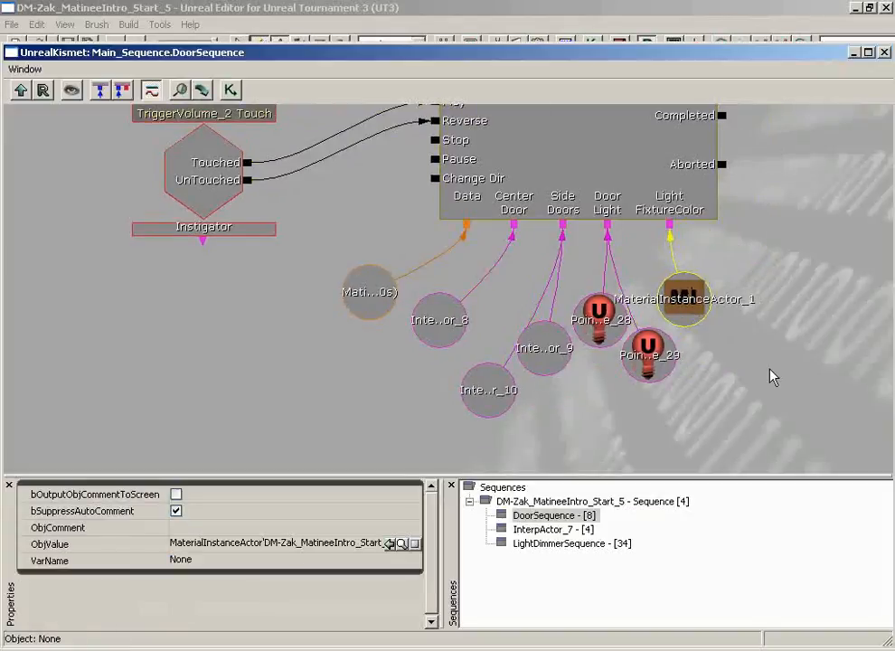
click(884, 53)
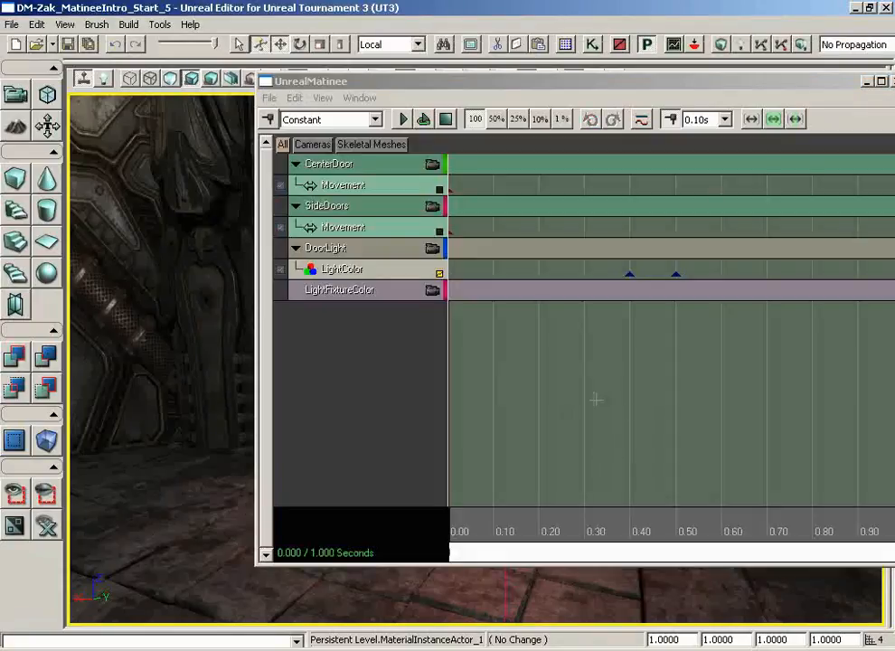
Add a Vector Material Param track to the LightFixtureColor group.
click(382, 296)
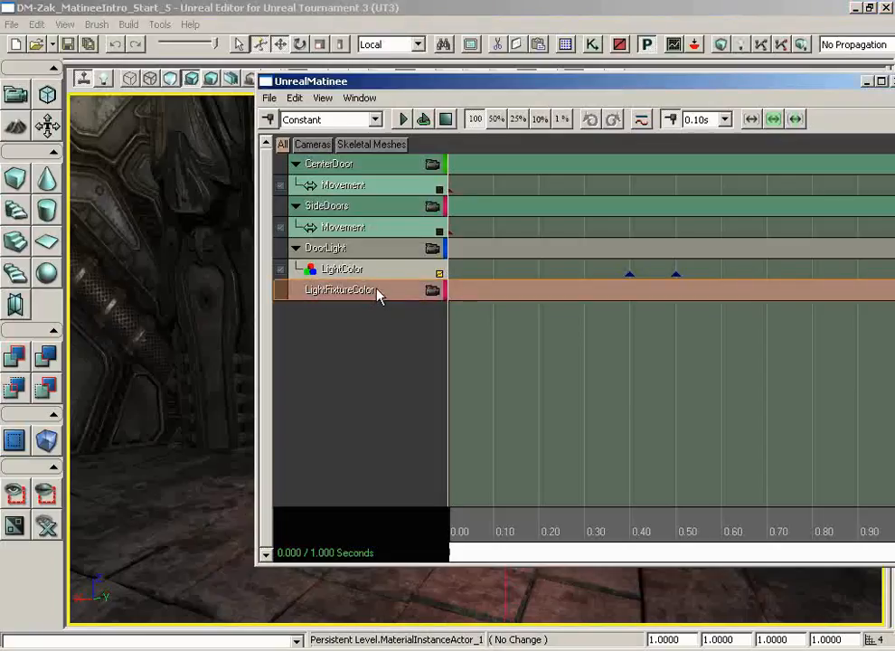
right_click(373, 295)
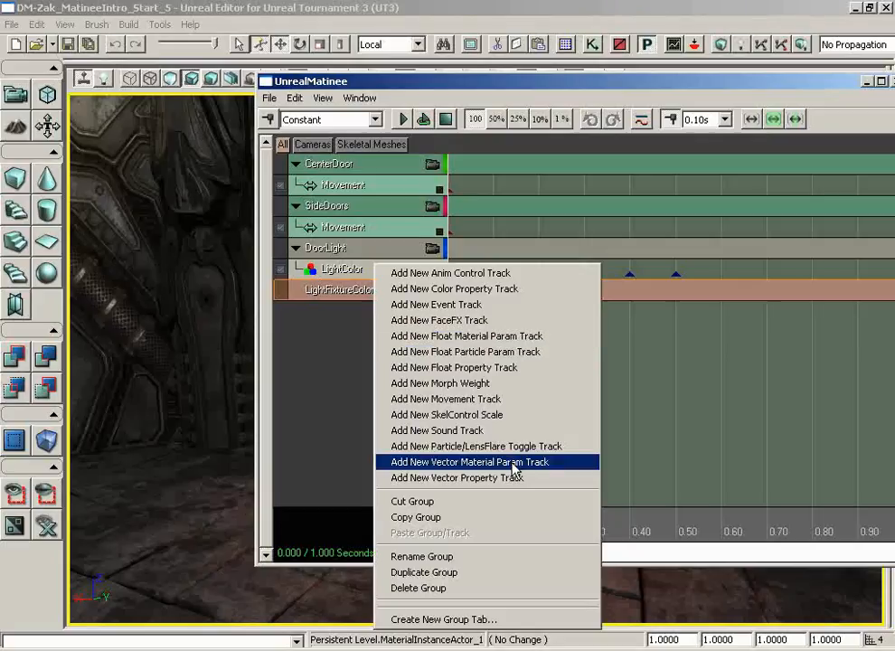
click(456, 462)
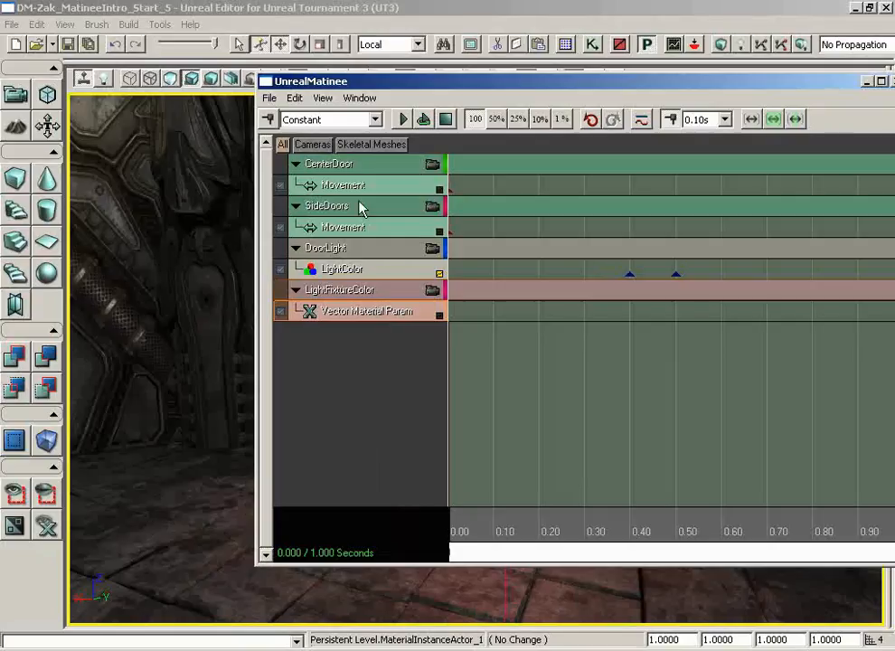
Show the Matinee's property window and set the Vector Material Param track's ParamName to LightColor.
click(353, 99)
click(373, 132)
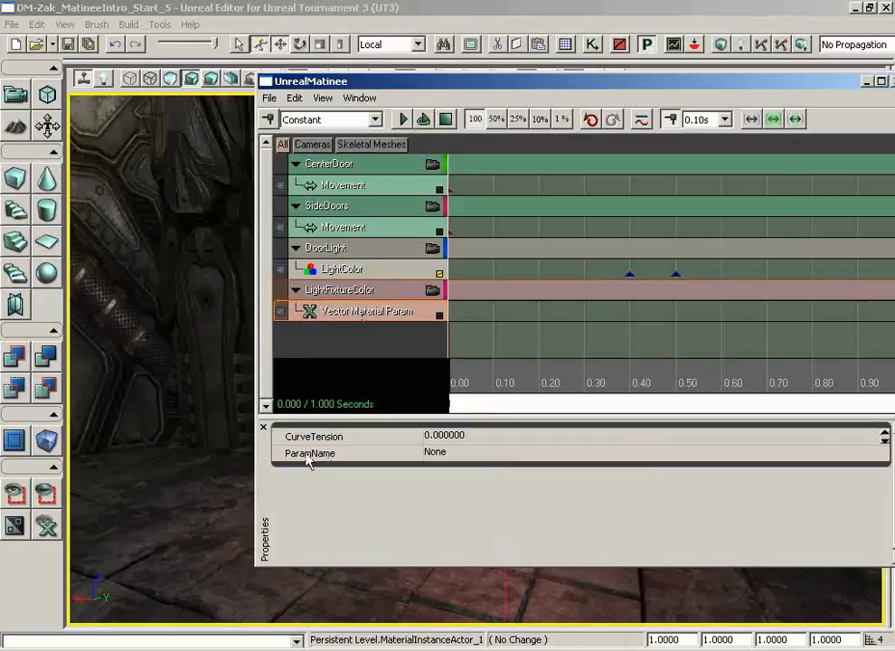
click(441, 455)
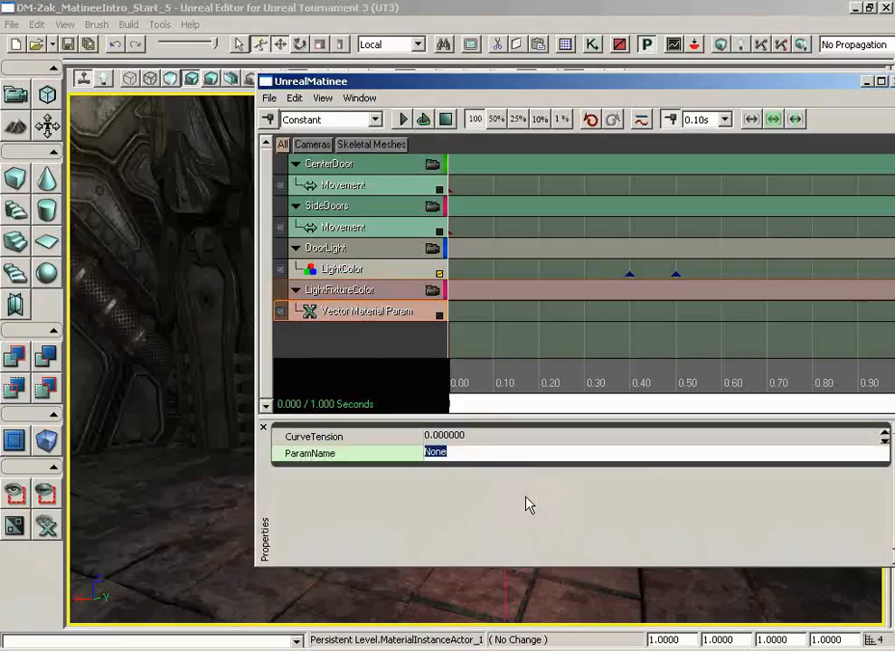
text(lightcolor)
key(Return)
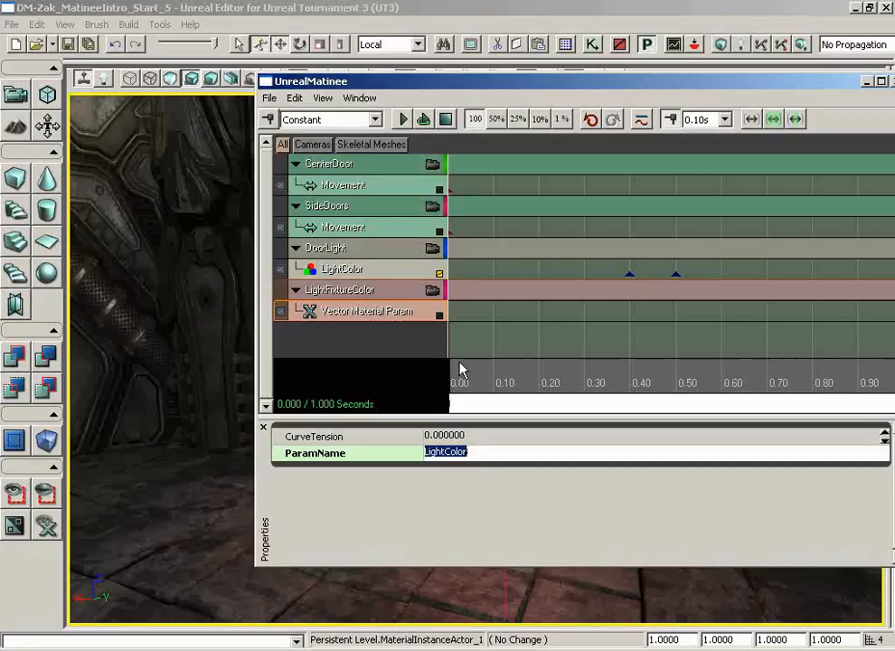
Add a key to the Vector Material Param track at 0.40 s, aligned with the first LightColor key.
click(631, 274)
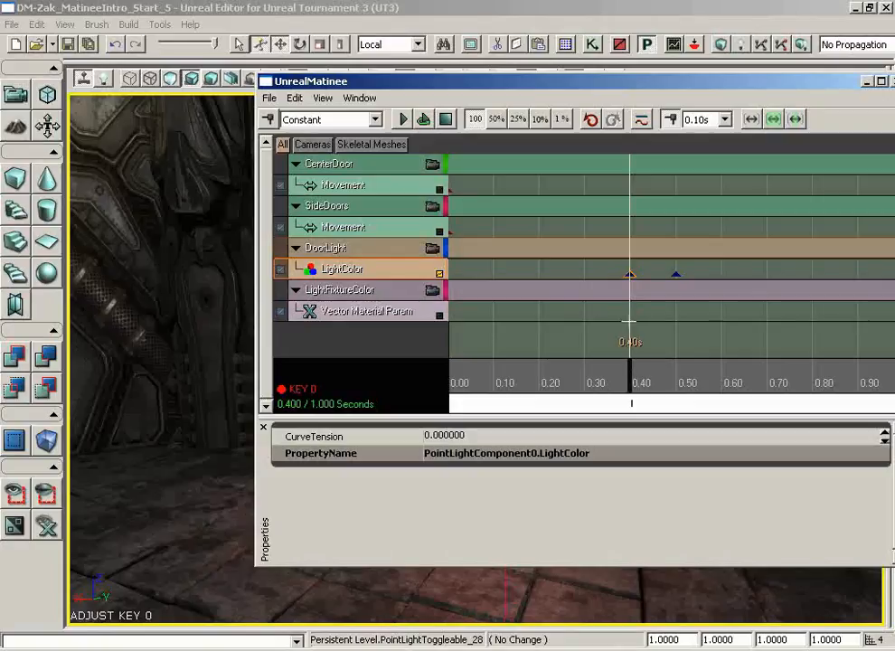
click(378, 313)
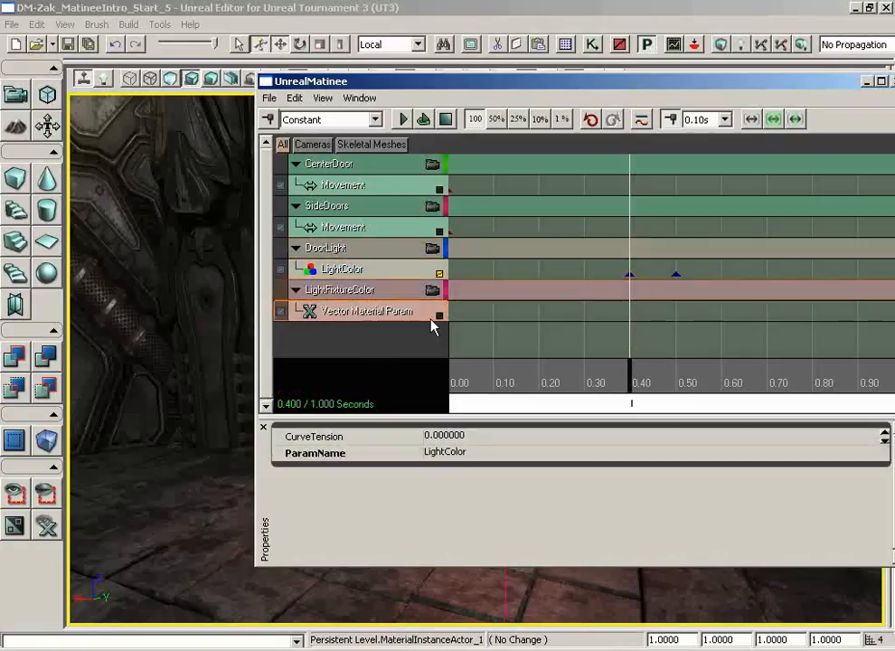
key(Return)
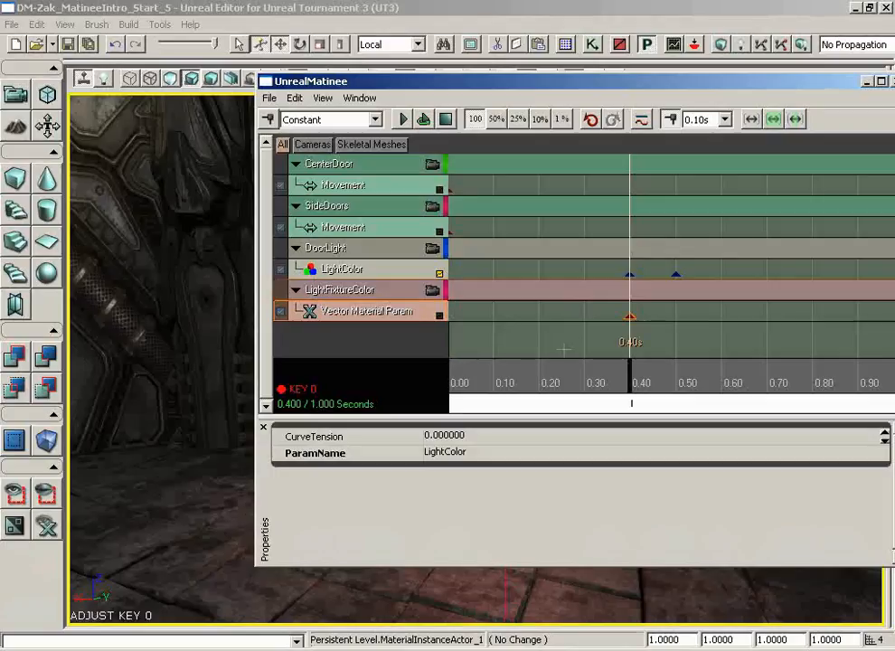
Show the Matinee curve editor and close the property window so the Vector Material Param track is in view.
right_click(631, 317)
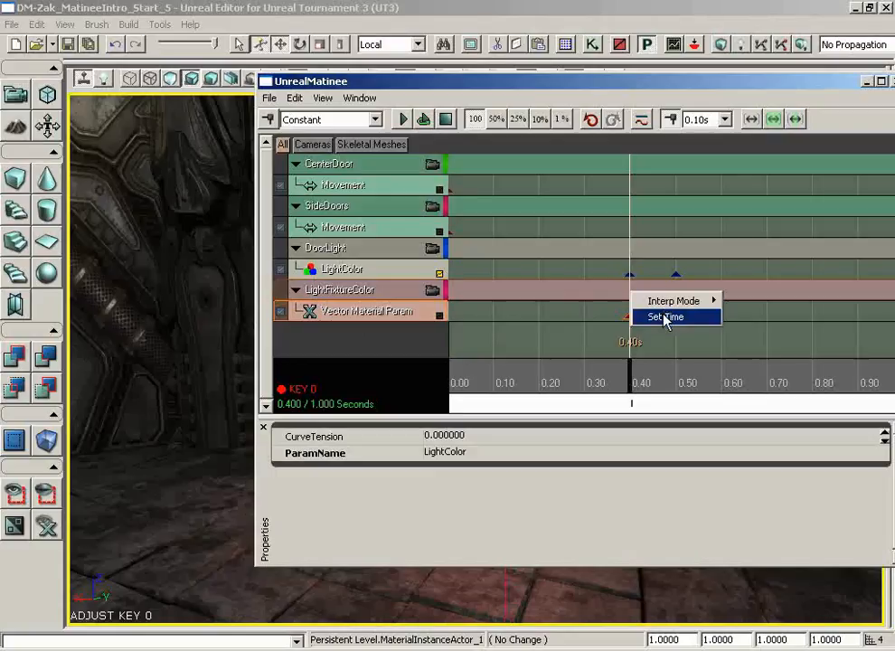
mouse_move(666, 303)
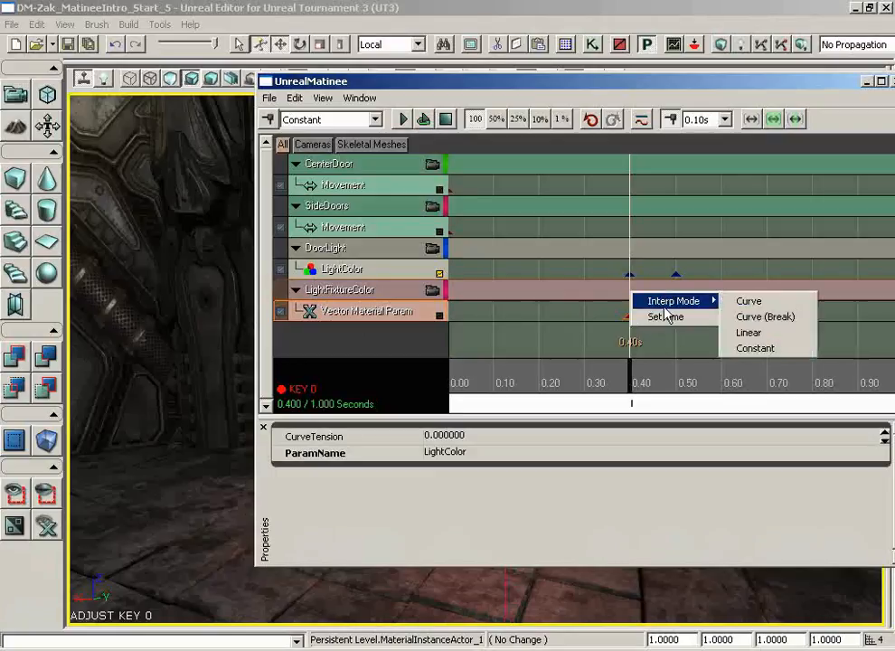
click(641, 119)
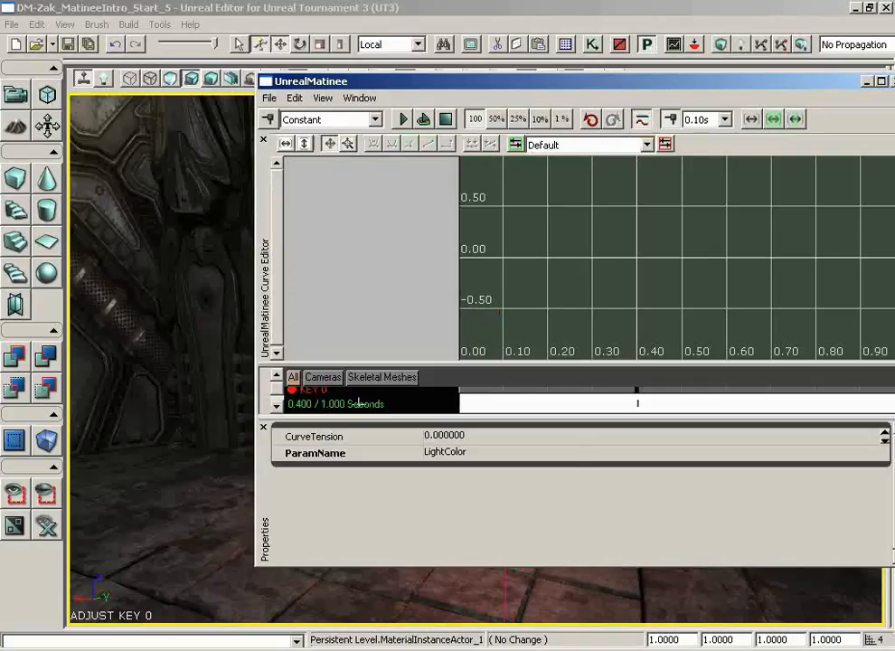
click(264, 428)
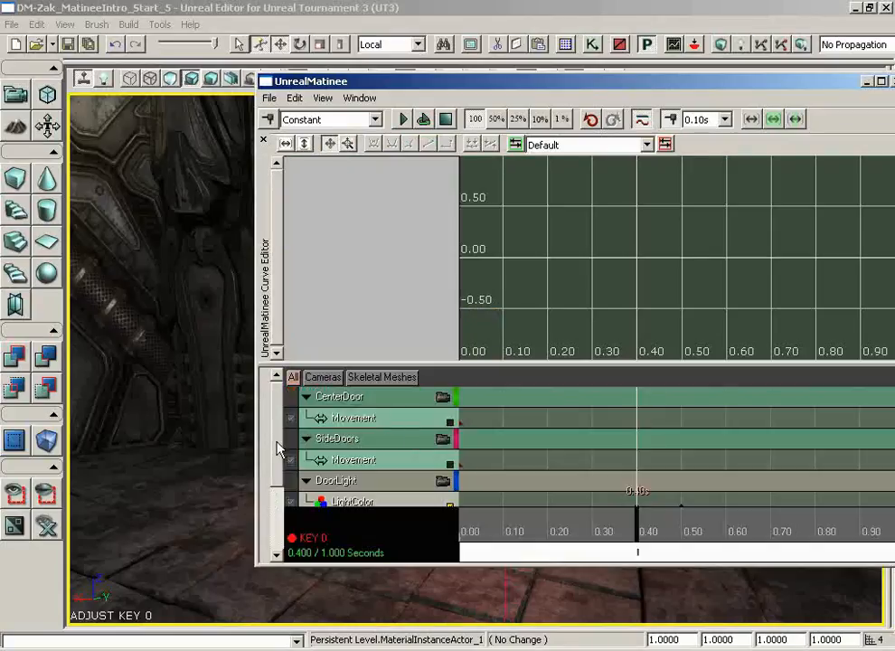
scroll(280, 484, down, 1)
scroll(280, 488, down, 1)
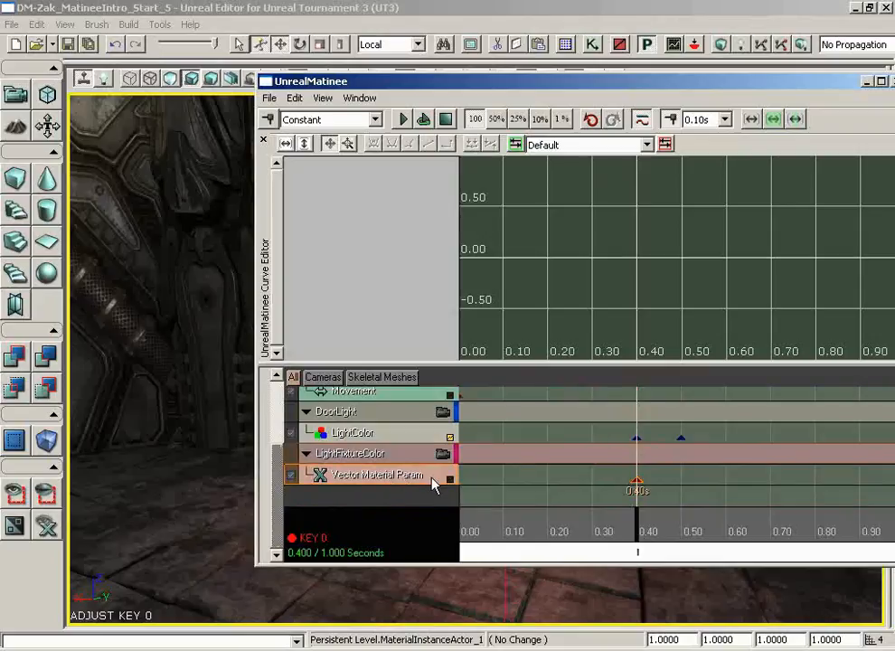
Create a curve editor tab named LightFixtureColor and send the Vector Material Param track to it.
click(647, 145)
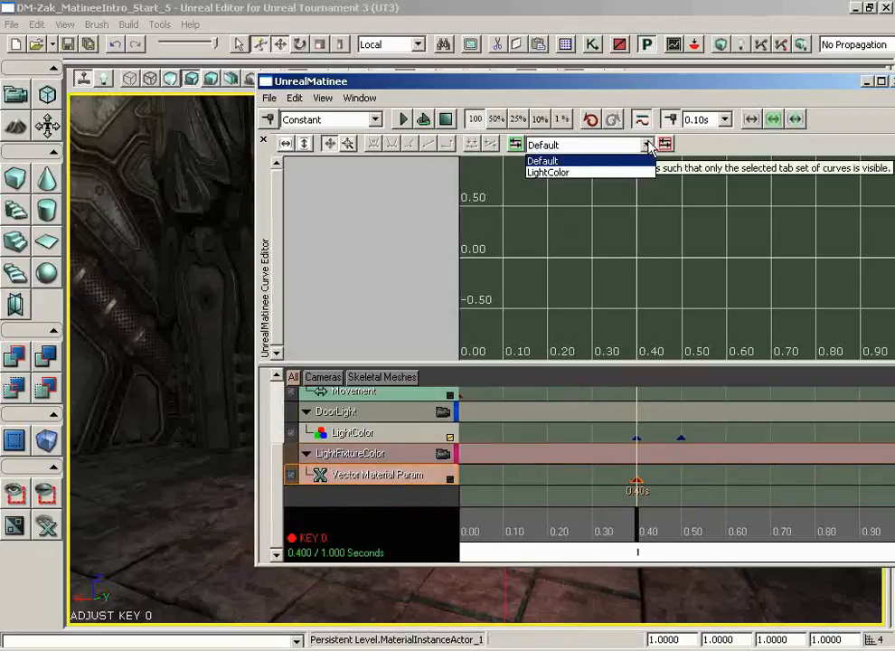
click(515, 146)
click(514, 145)
text(L)
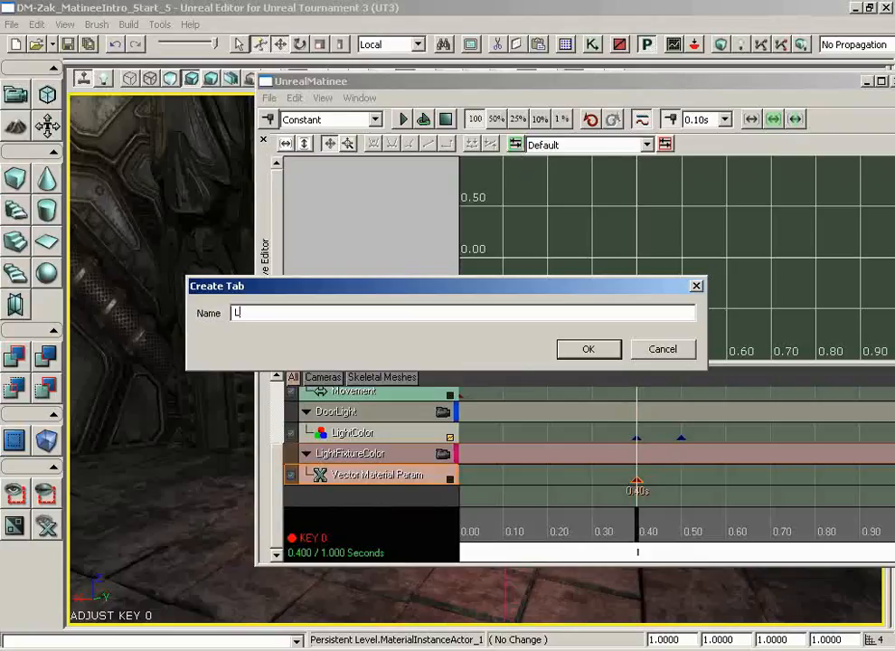
text(ightFixtureColor)
key(Return)
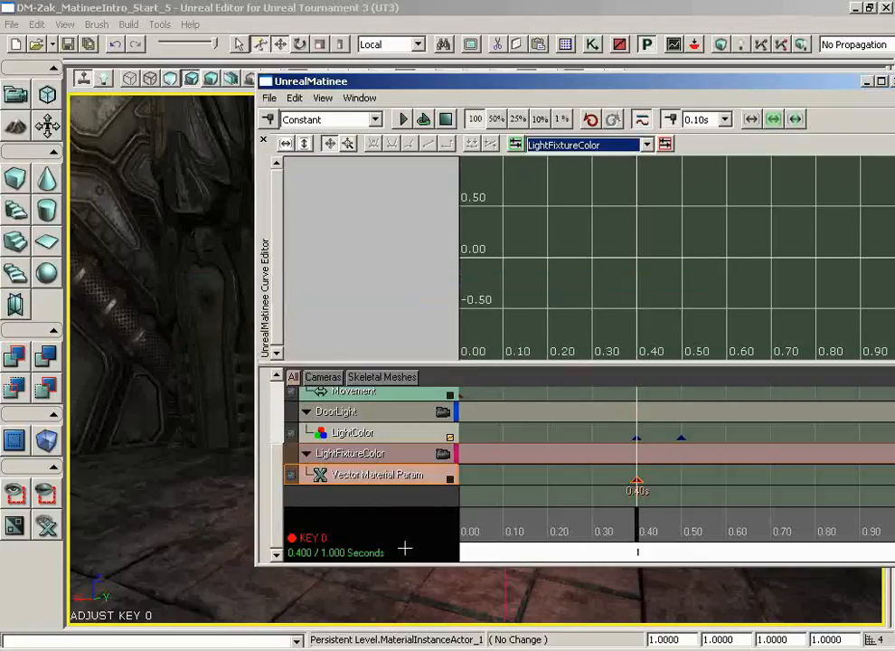
click(450, 478)
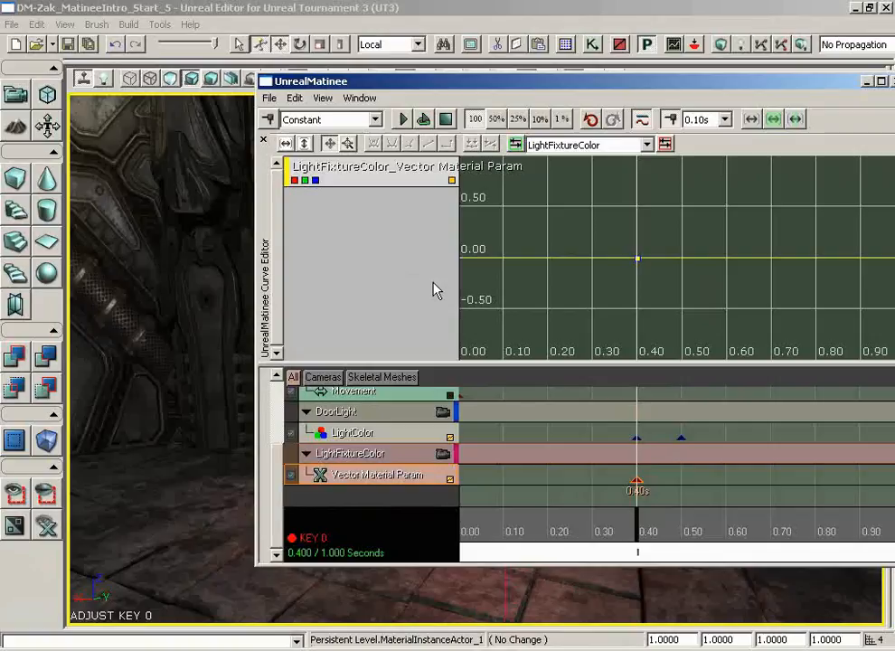
Hide and redisplay the blue, green and red curves of the Vector Material Param track to examine each channel.
mouse_move(639, 262)
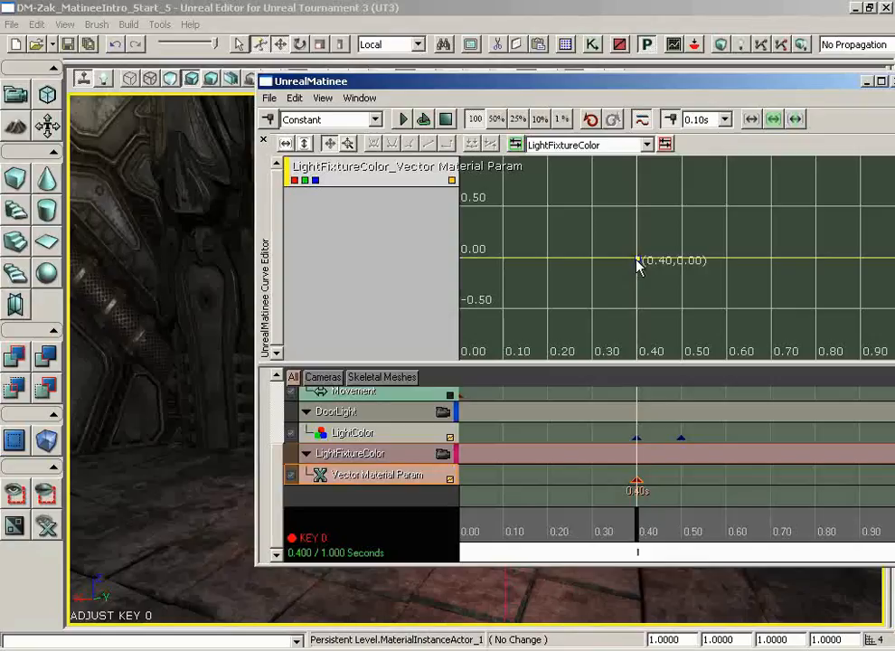
click(315, 181)
click(306, 181)
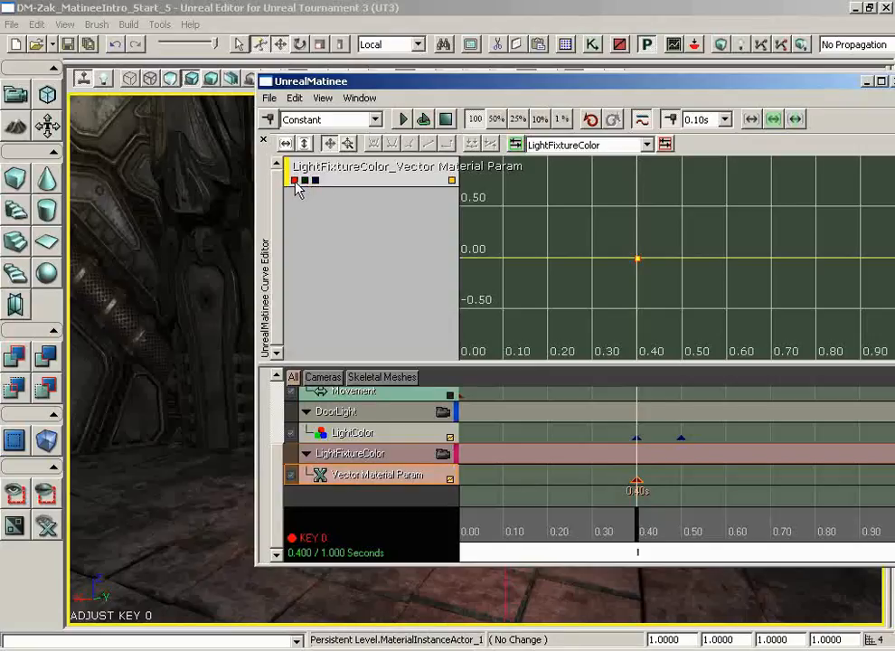
click(295, 180)
click(306, 180)
click(316, 181)
click(295, 180)
Open matConst_fluorescentLight from the Generic browser and expand its LightColor vector parameter to show the RGBA components.
click(568, 44)
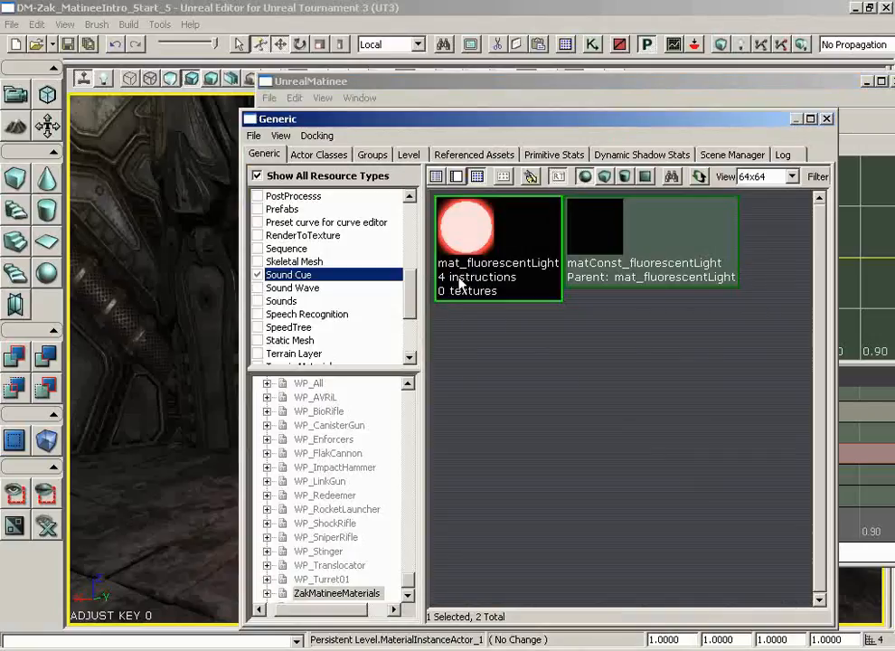
double_click(617, 255)
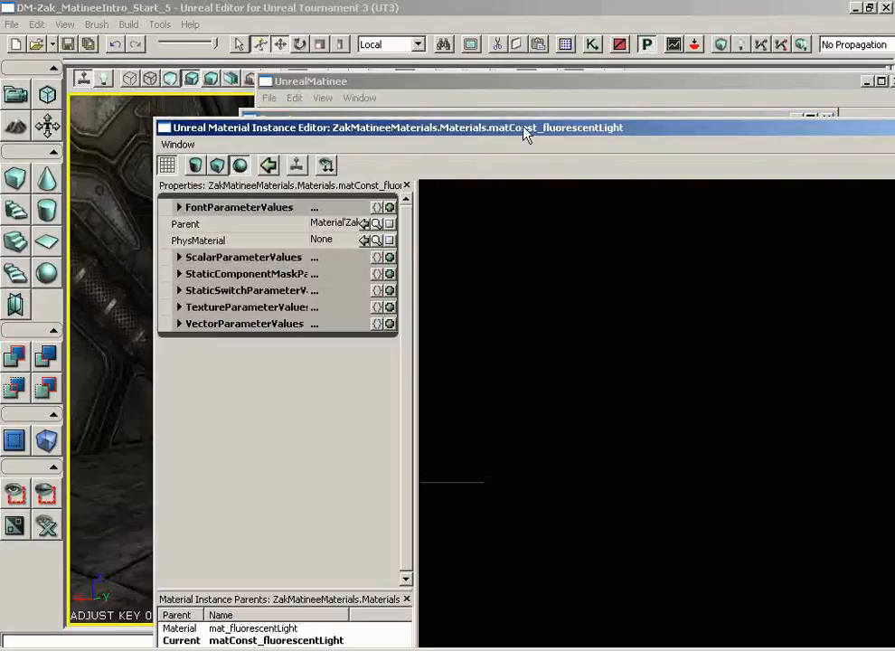
drag(526, 133, 432, 30)
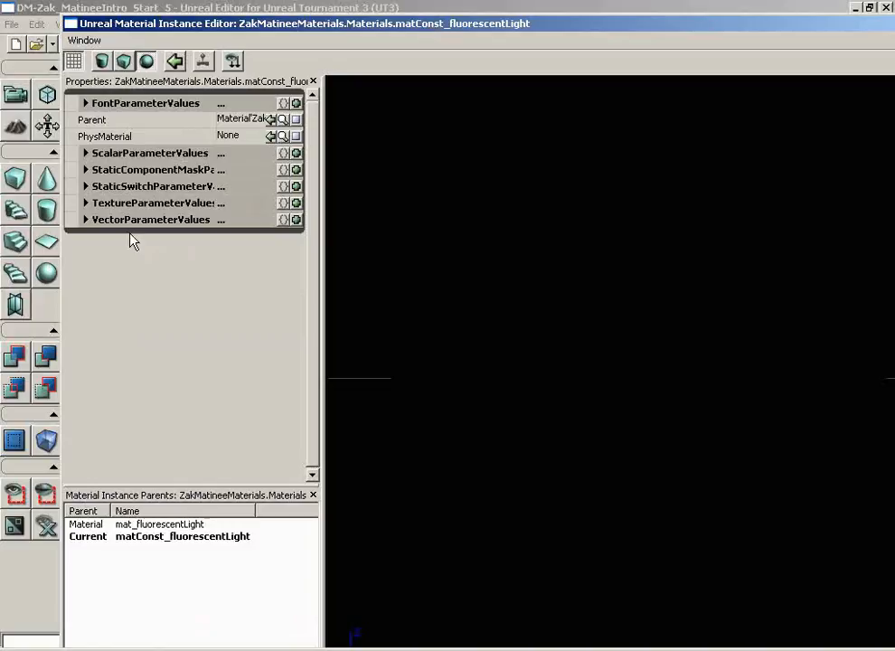
click(91, 220)
click(73, 237)
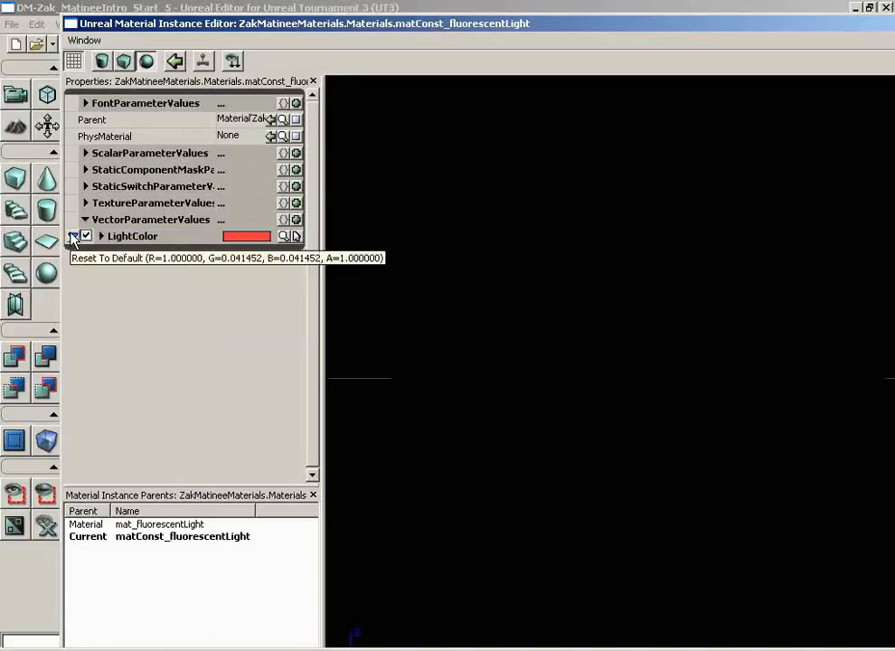
click(100, 236)
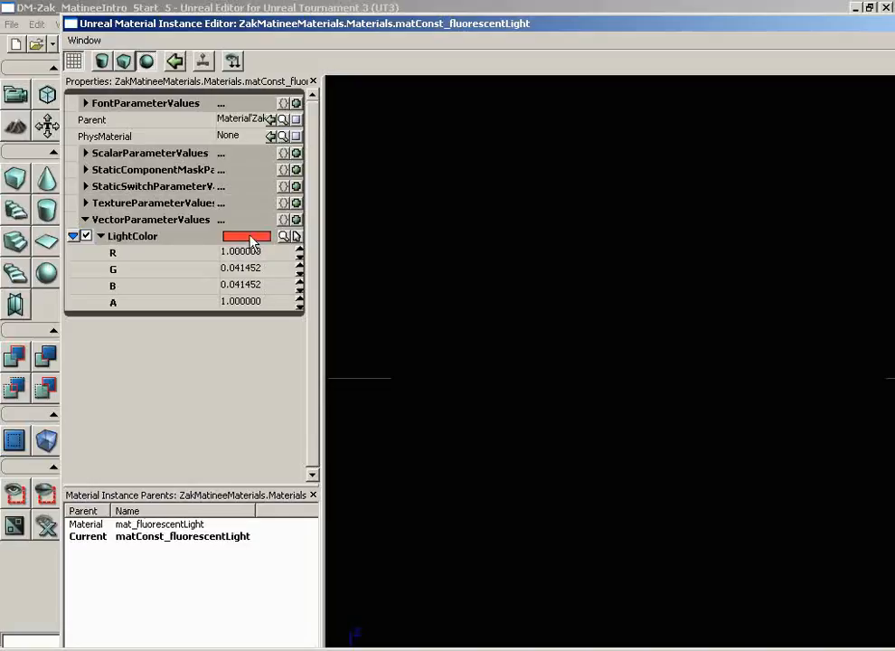
Set the material instance's LightColor to a green of Red 45, Green 255, Blue 21.
click(286, 236)
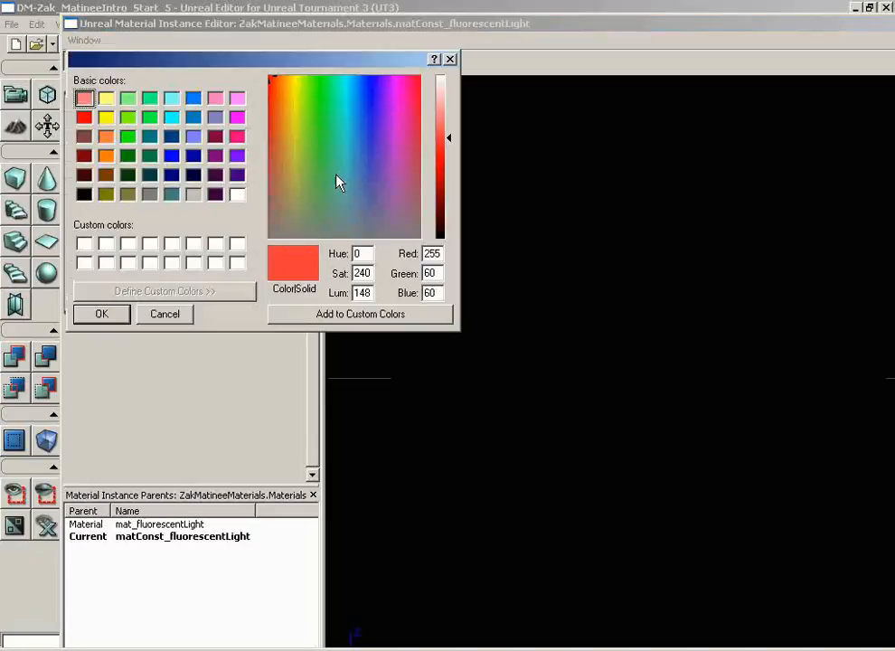
click(318, 83)
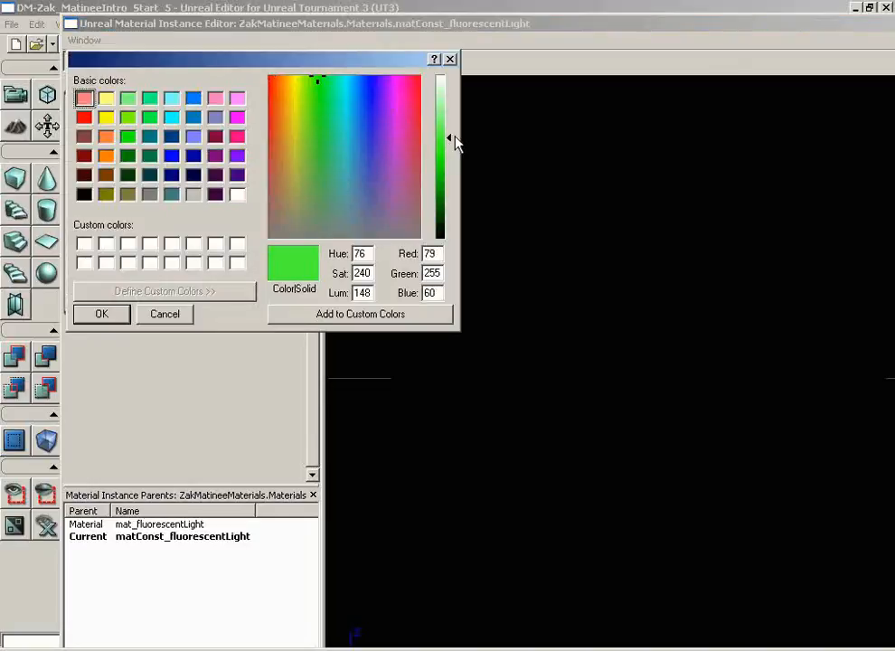
drag(455, 142, 451, 153)
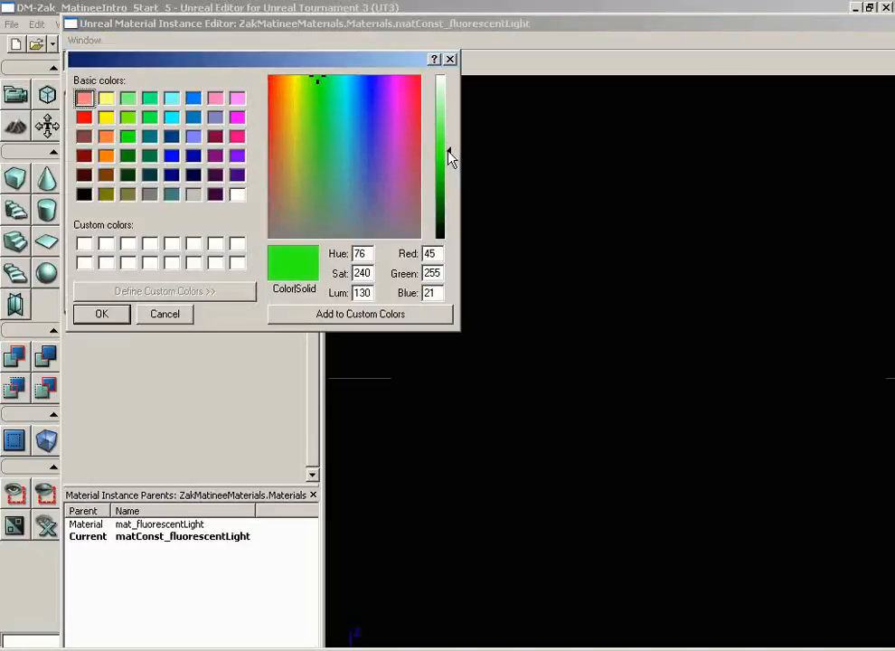
click(101, 317)
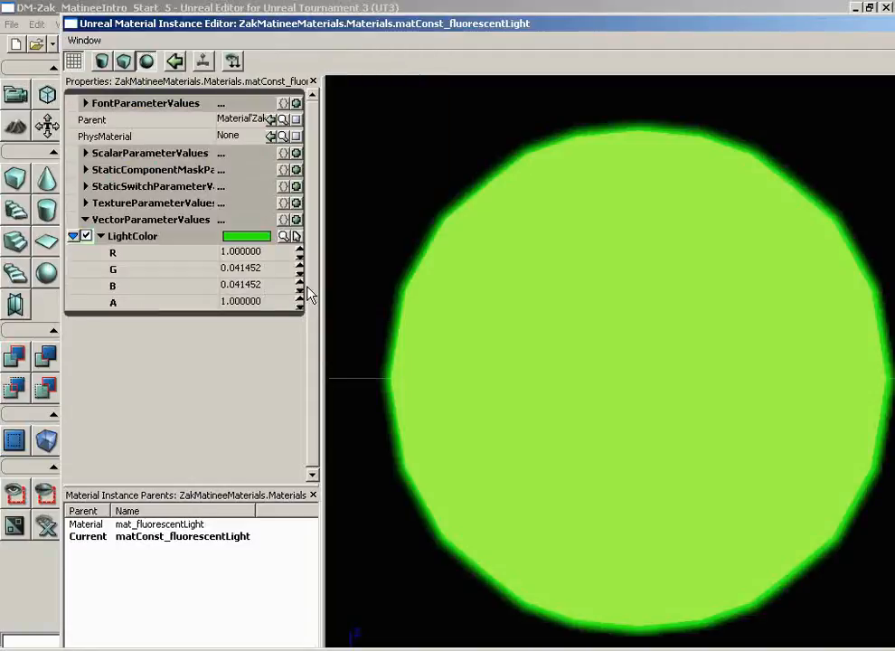
Brighten the LightColor green to Red 106, Green 255, Blue 89, and reduce it to Red 86, Green 255, Blue 70.
click(283, 236)
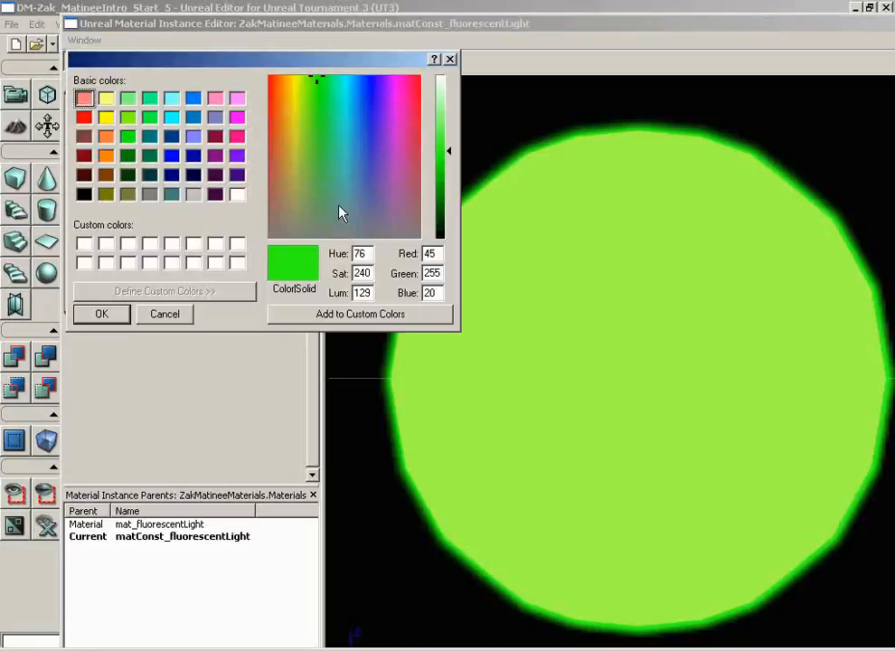
drag(451, 152, 449, 129)
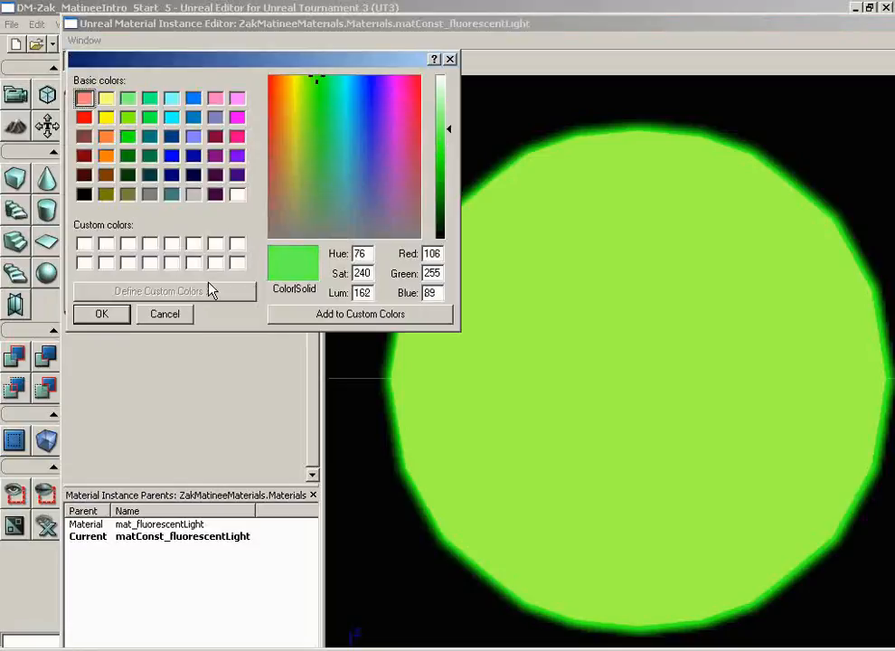
click(116, 316)
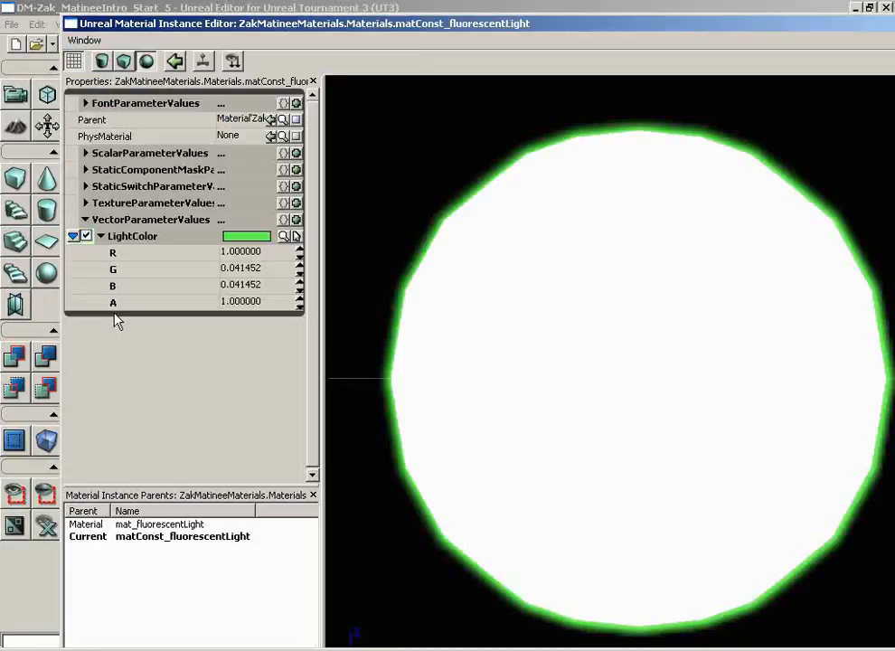
click(284, 236)
drag(449, 132, 450, 139)
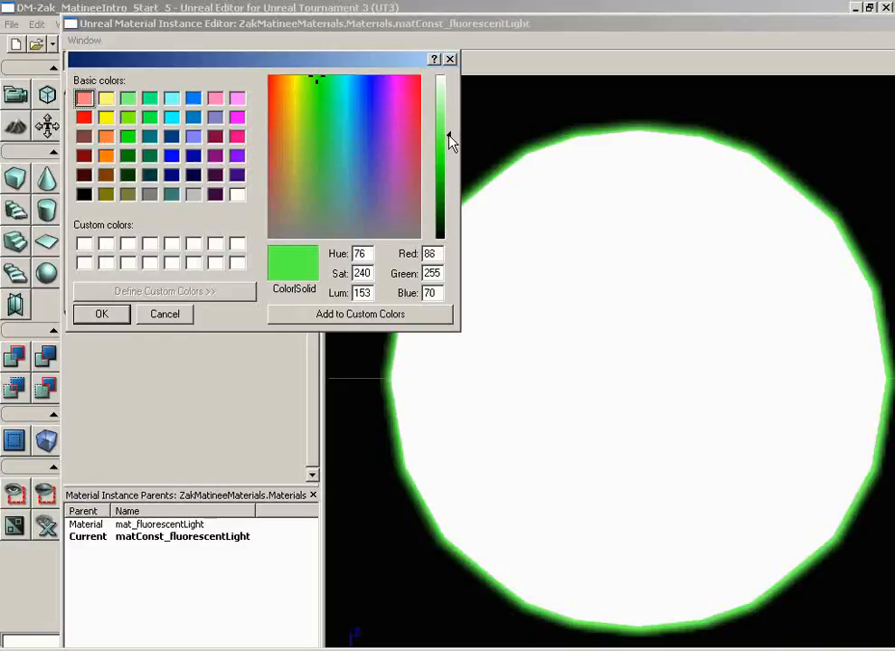
click(102, 314)
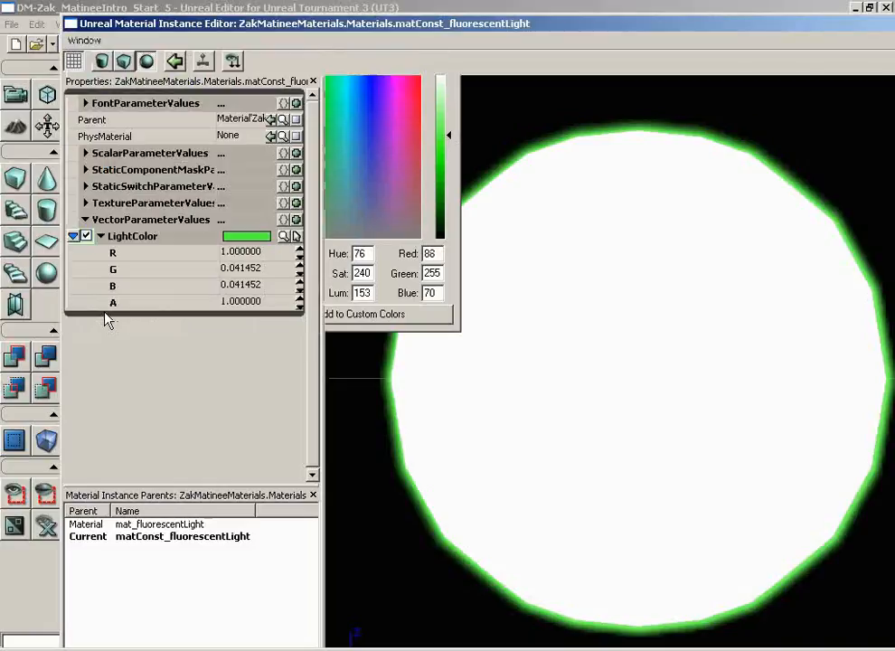
Darken the LightColor green in small increments to about R 0.051, G 1.0, B 0.022, checking the preview each time.
click(290, 236)
drag(451, 137, 452, 142)
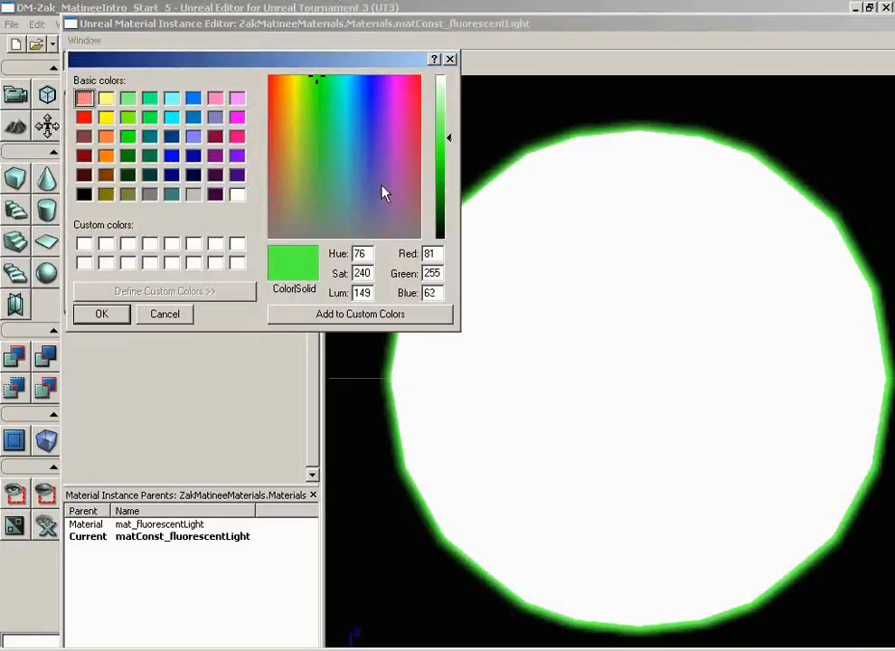
click(120, 314)
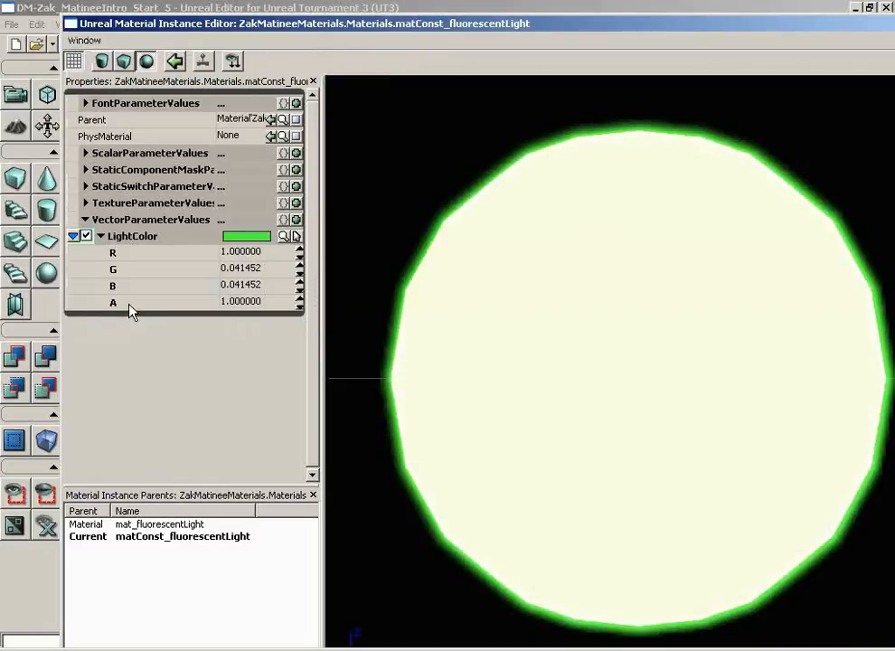
click(287, 236)
drag(450, 137, 452, 143)
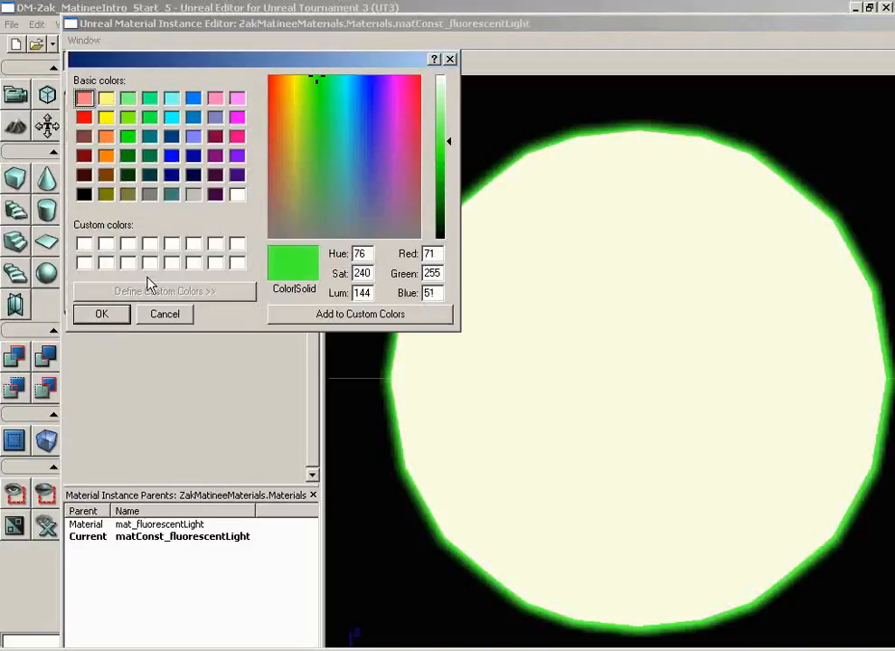
click(105, 314)
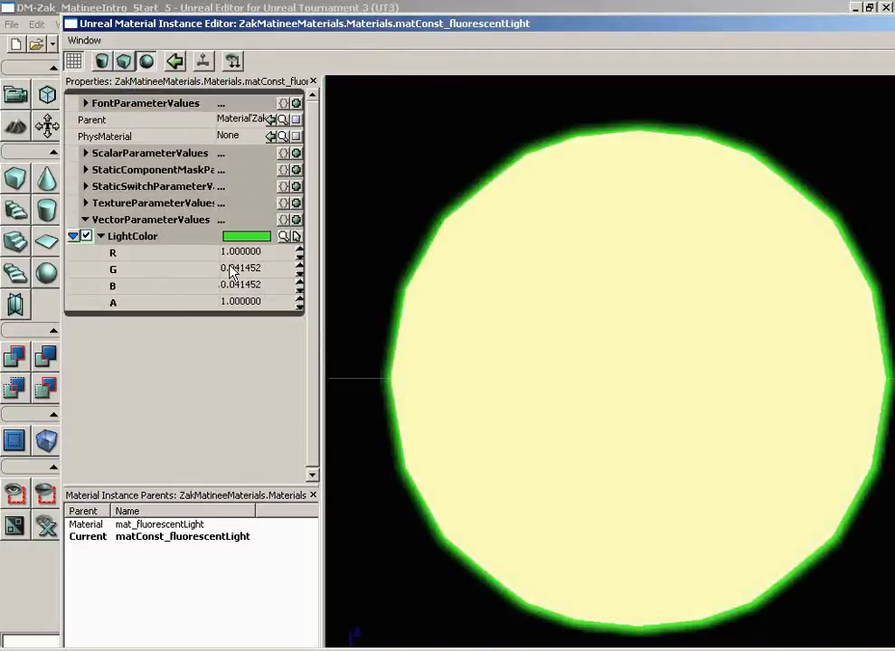
click(285, 235)
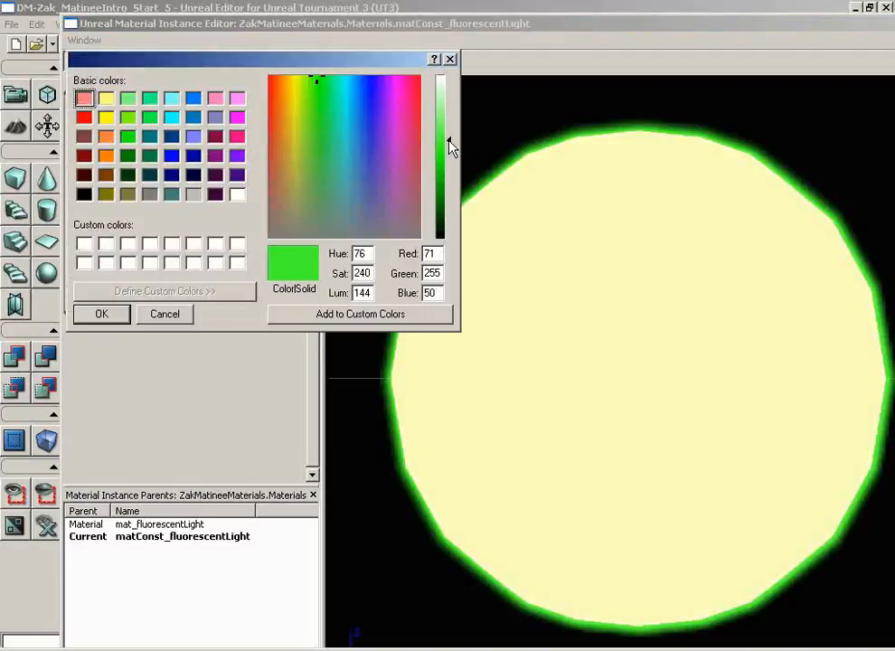
drag(451, 148, 451, 150)
click(107, 317)
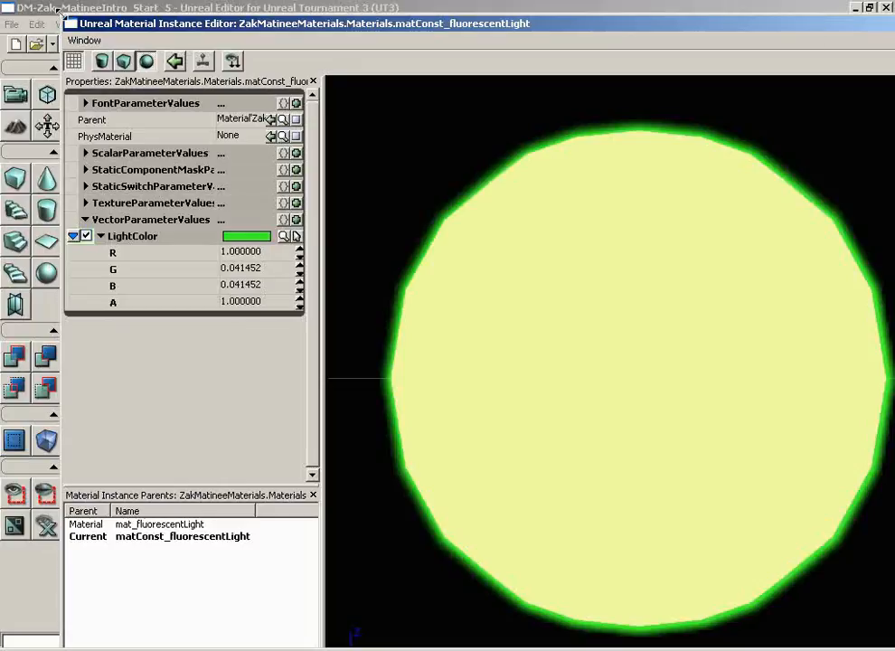
Shrink the material instance editor, refresh LightColor's component list to read its RGB values, and close the material windows.
drag(62, 15, 452, 285)
drag(519, 293, 213, 45)
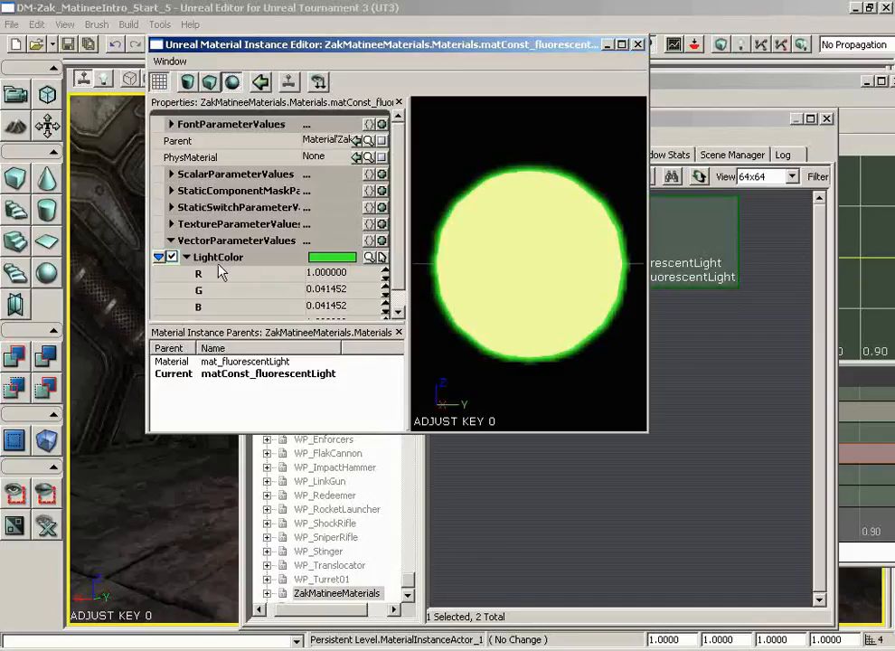
click(187, 258)
click(187, 257)
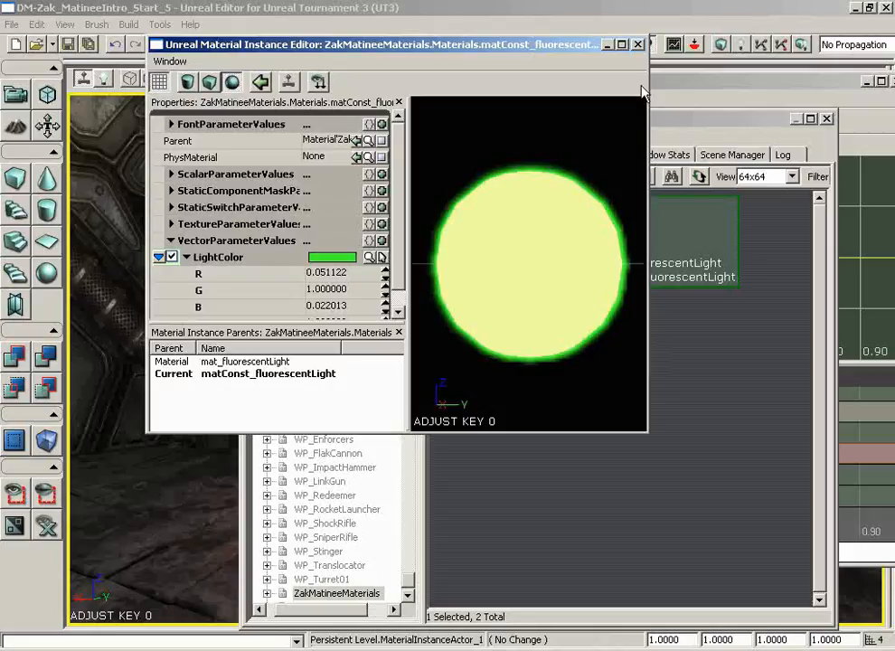
click(637, 43)
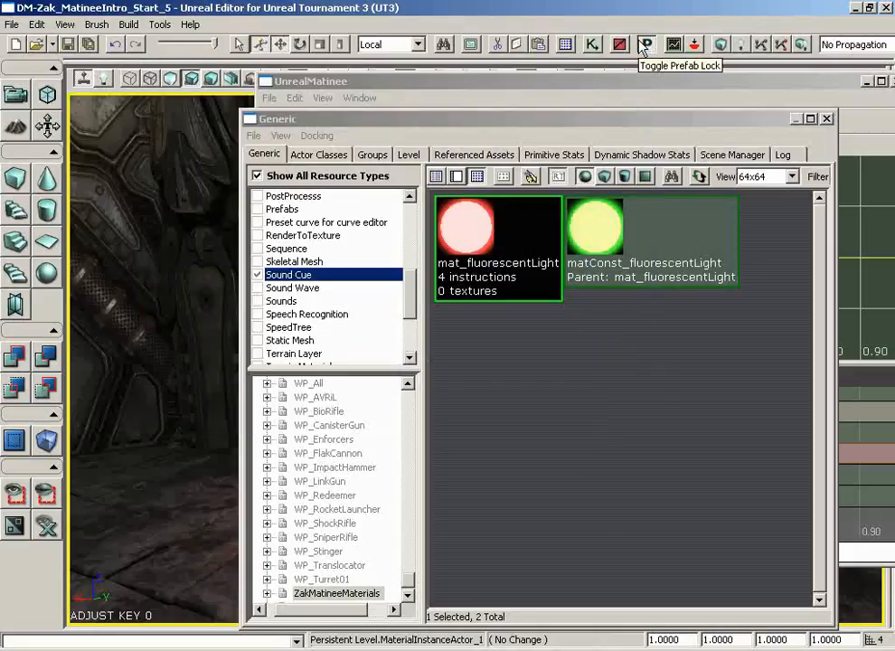
click(826, 119)
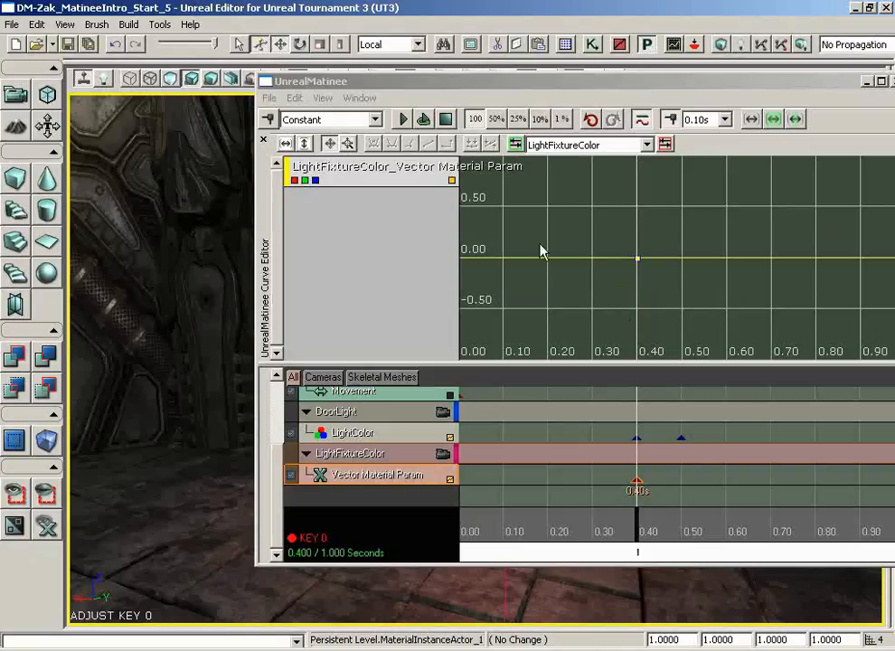
Isolate the red curve of the LightFixtureColor vector material parameter and set its 0.40-second key to a value of 1.
click(316, 180)
click(306, 180)
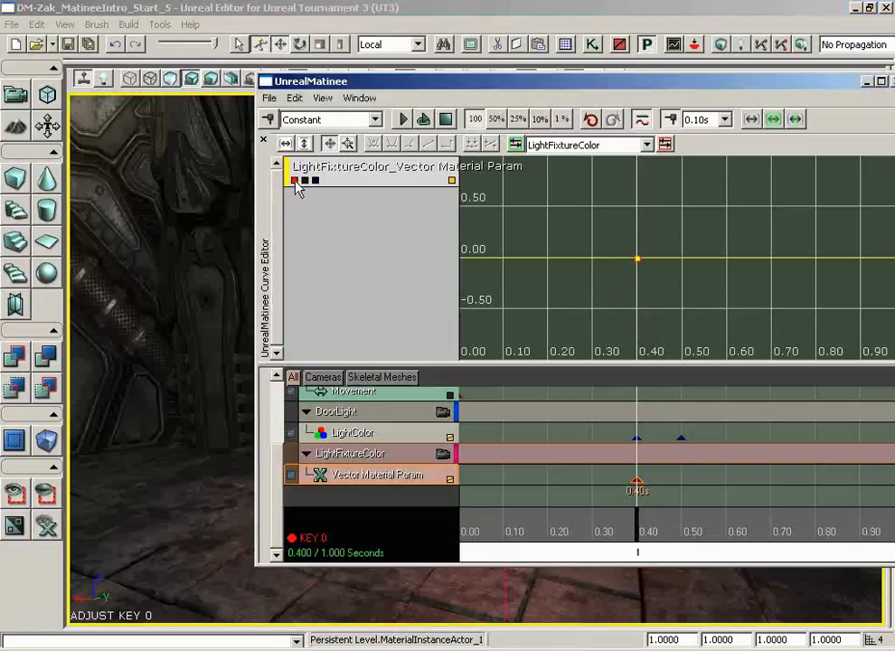
right_click(639, 262)
click(665, 283)
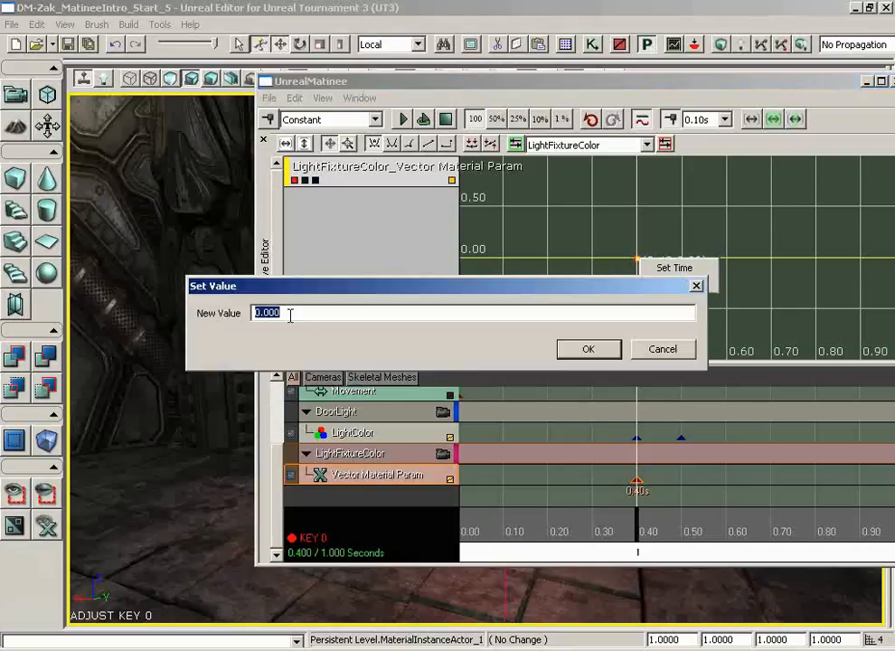
text(1)
key(Return)
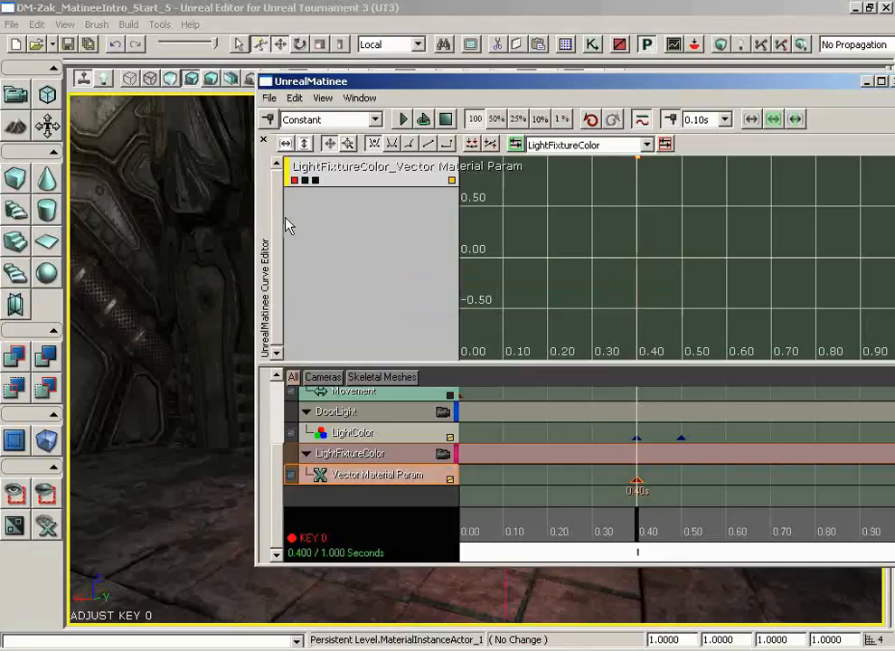
drag(550, 239, 547, 256)
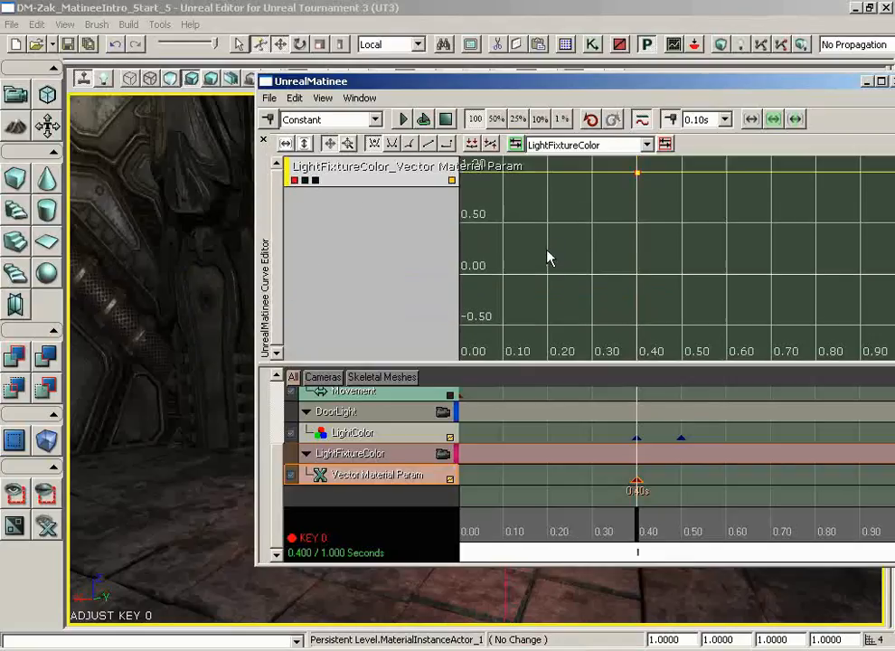
Show only the green curve of the light fixture colour and set its 0.40-second key to 0.04.
click(294, 181)
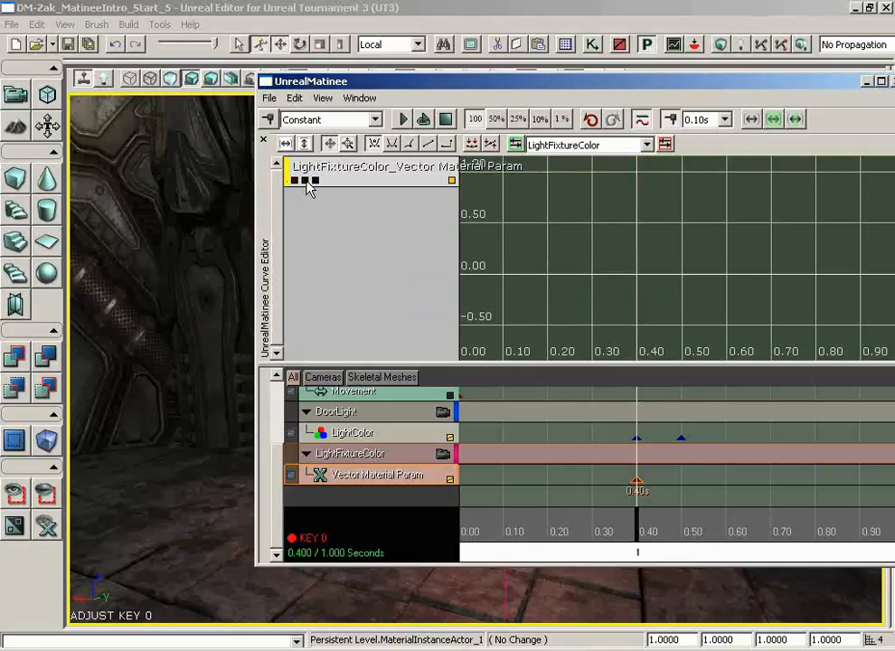
click(305, 181)
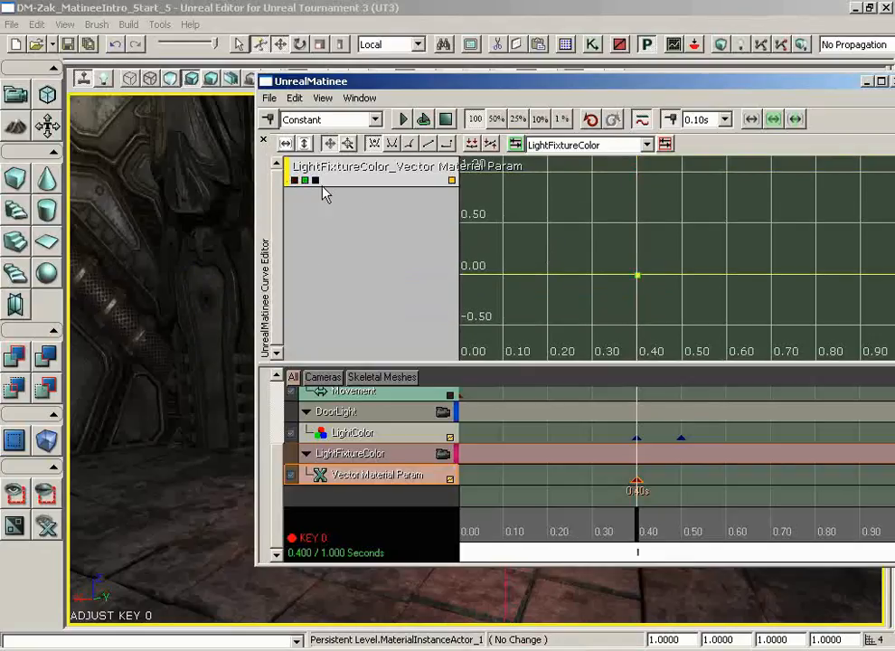
right_click(639, 278)
click(651, 302)
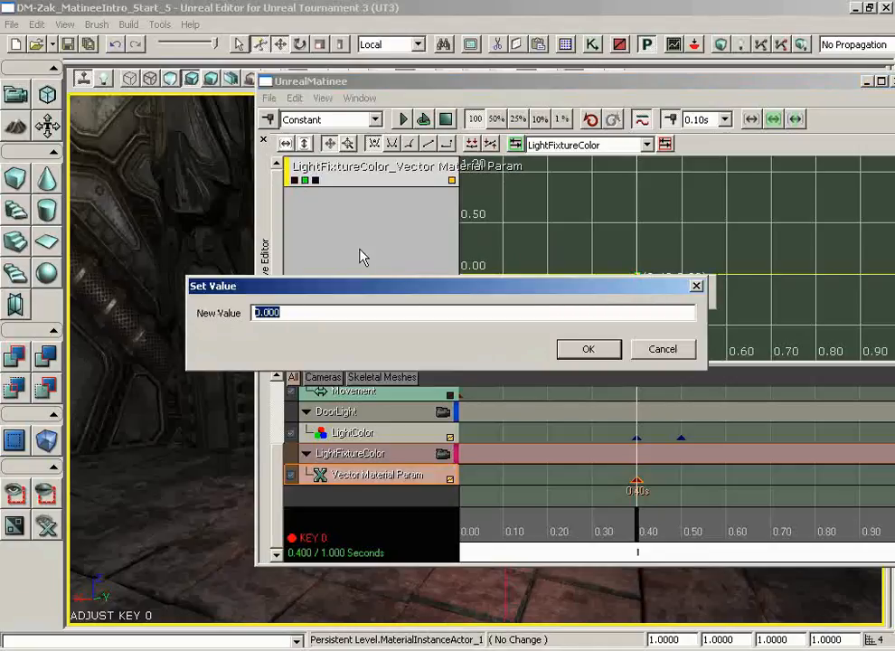
text(.04)
key(Return)
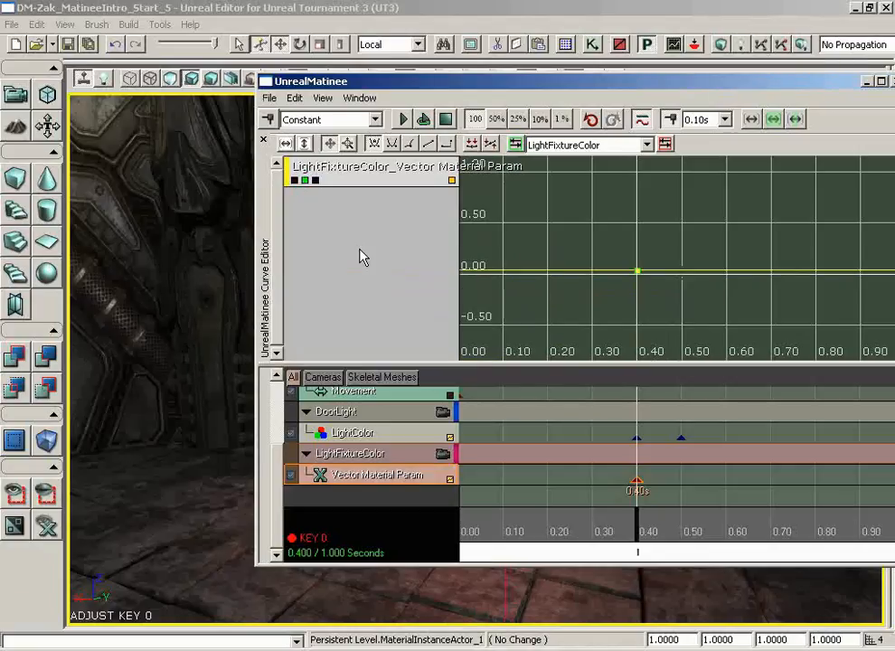
Set the blue curve's 0.40-second key to 0.06 and show the other colour channels' curves again.
click(316, 180)
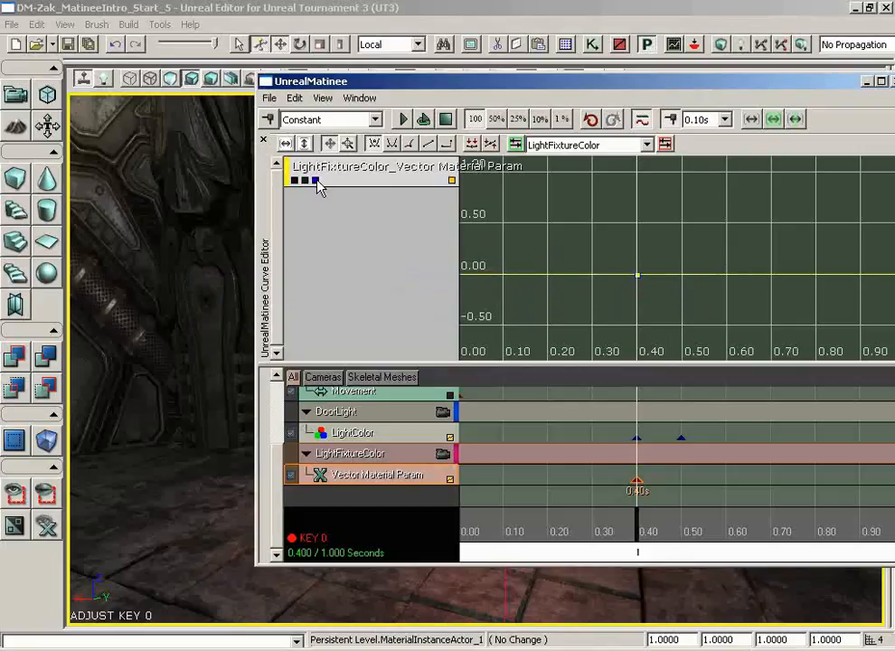
right_click(637, 275)
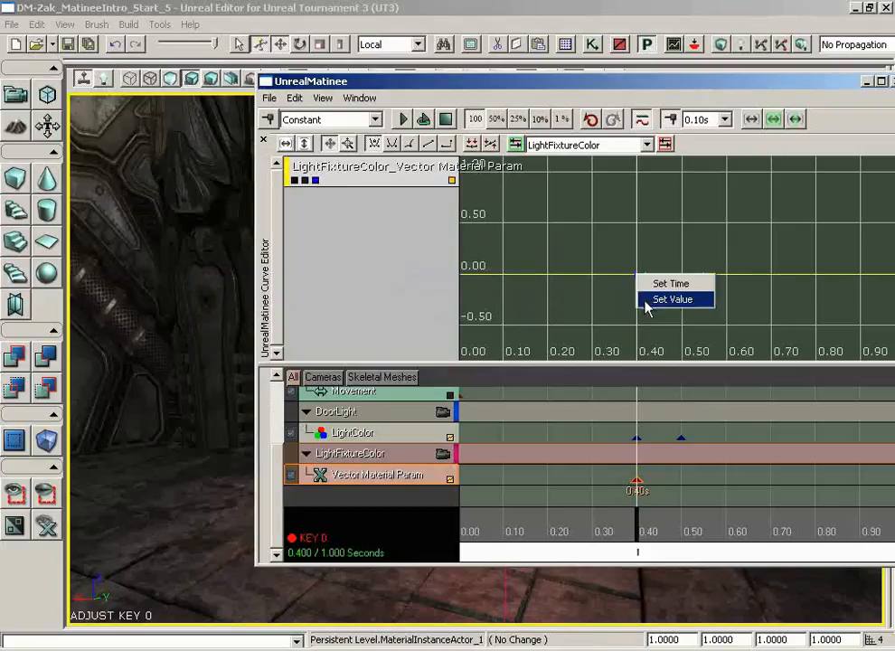
click(647, 303)
text(.06)
key(Return)
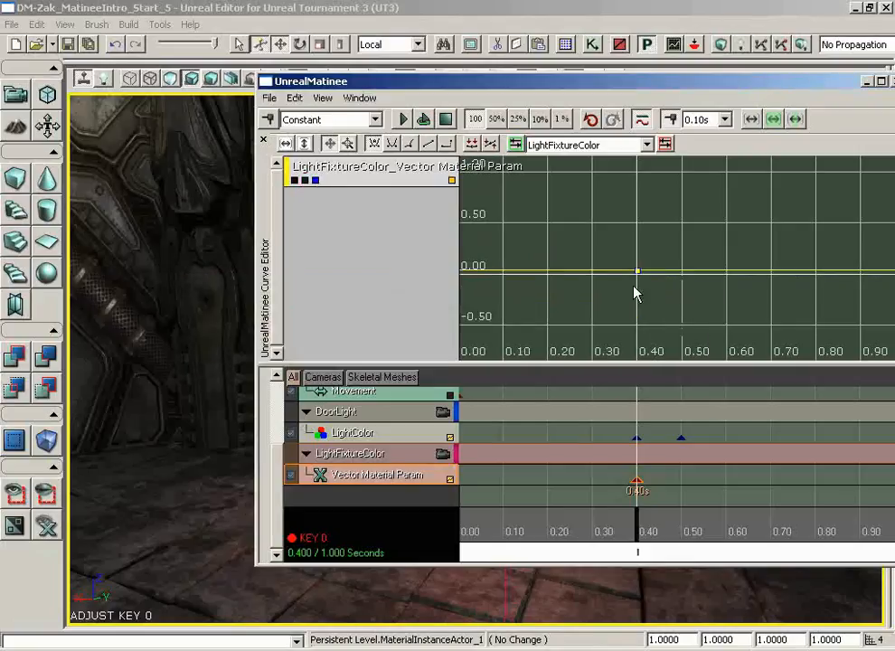
click(294, 180)
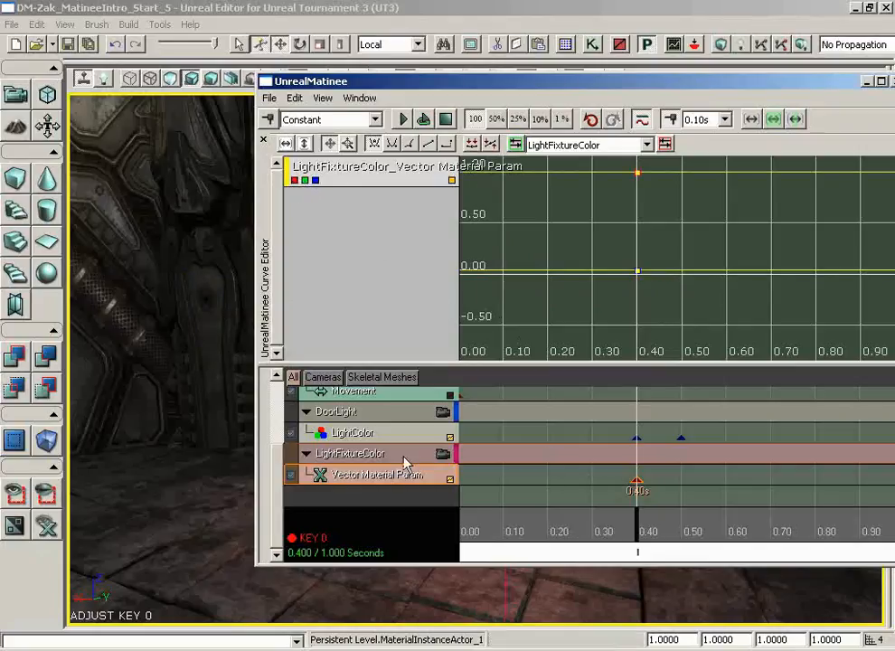
Move to the DoorLight colour key at 0.50 seconds and add a matching key on the Vector Material Param track.
click(680, 438)
click(355, 484)
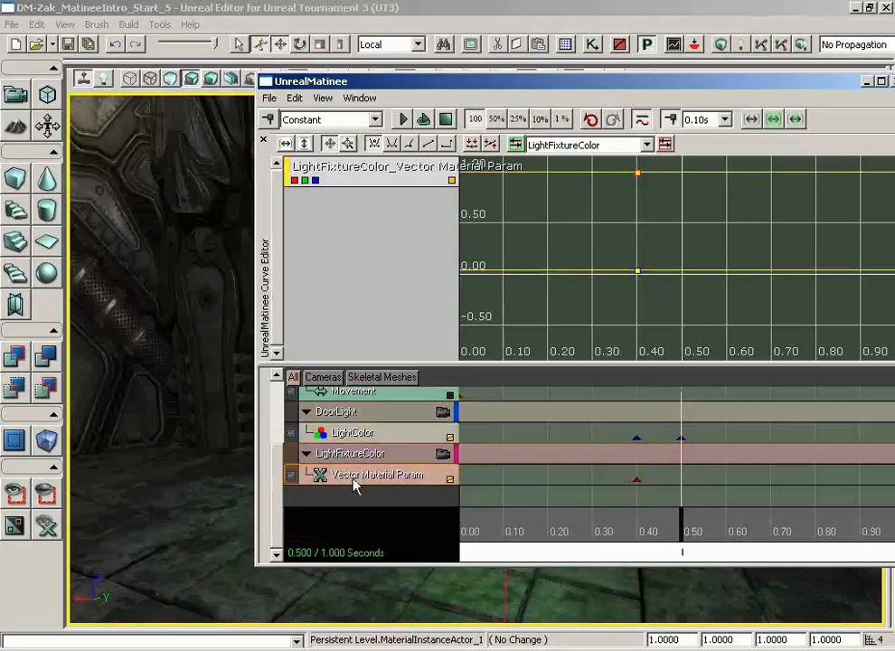
key(Return)
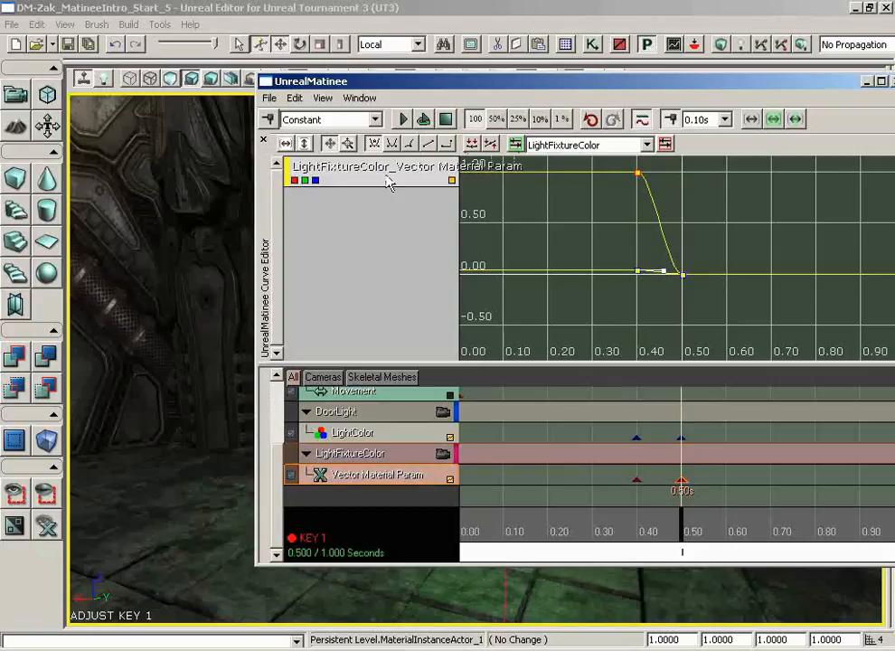
Isolate the light fixture's red curve and set its 0.50-second key to 0.05.
click(314, 180)
click(304, 180)
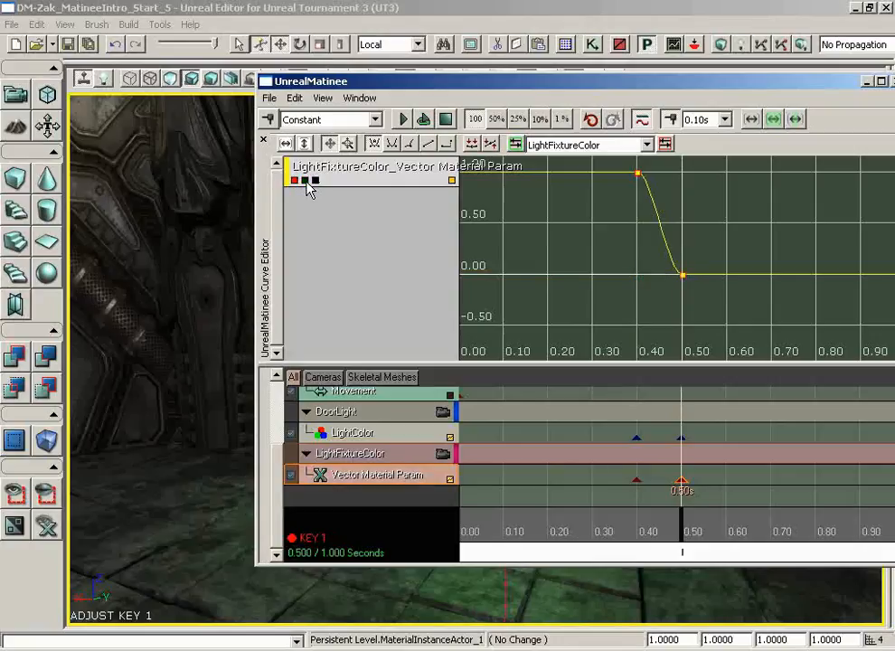
click(683, 275)
right_click(683, 280)
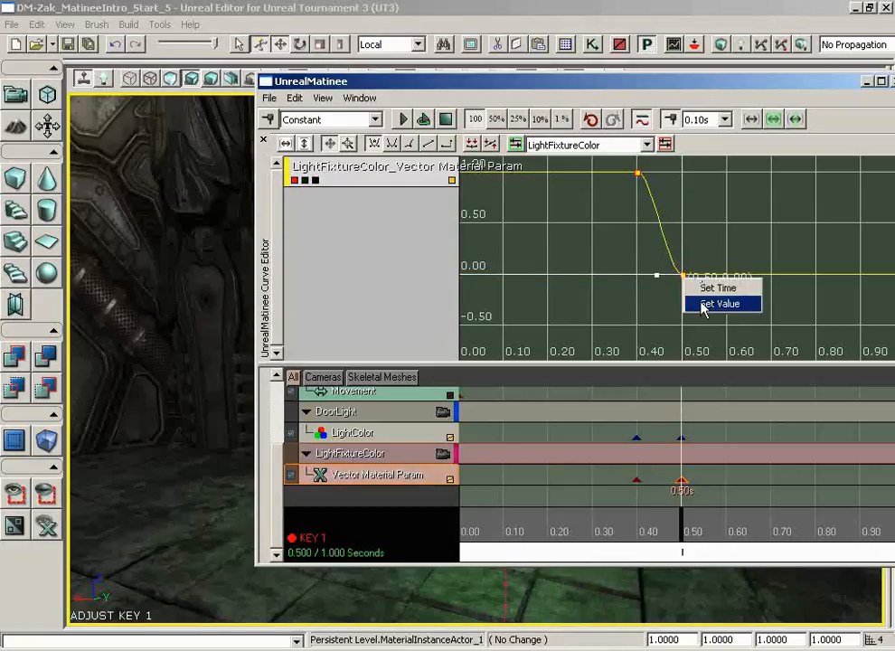
click(714, 304)
text(.00)
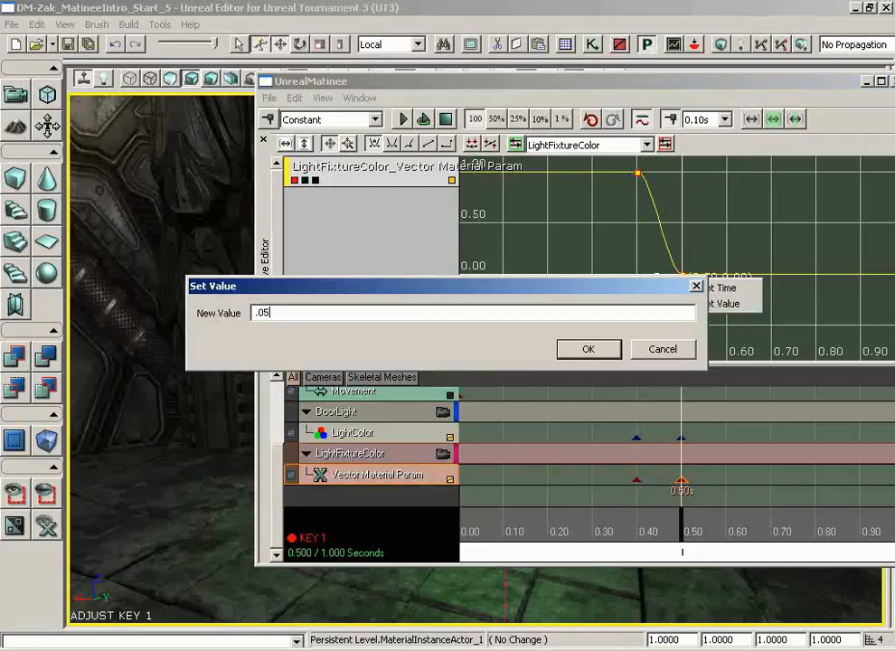
key(Return)
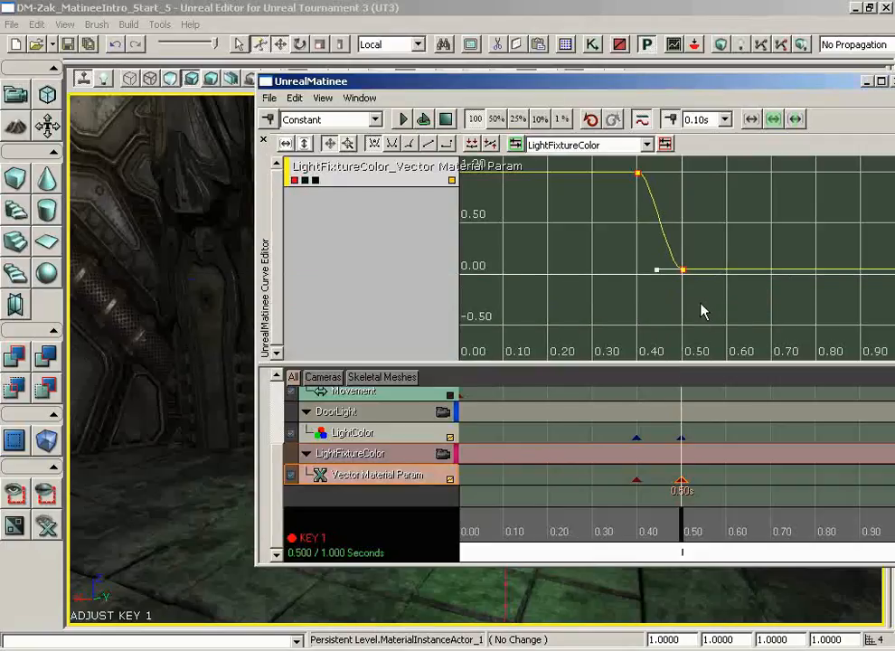
Switch to the light fixture's green curve and set its 0.50-second key to 1.
click(294, 180)
click(304, 180)
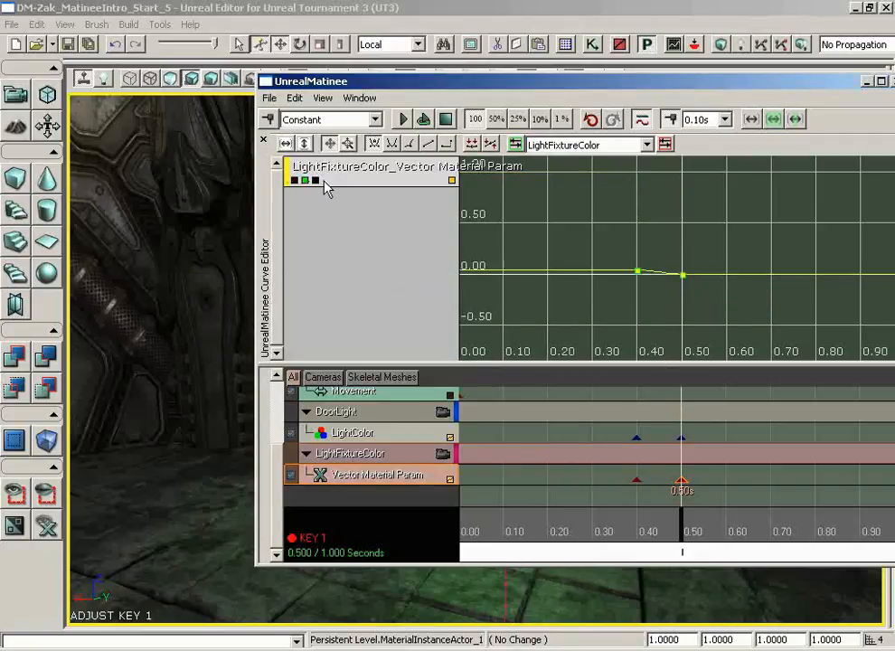
right_click(683, 275)
click(719, 301)
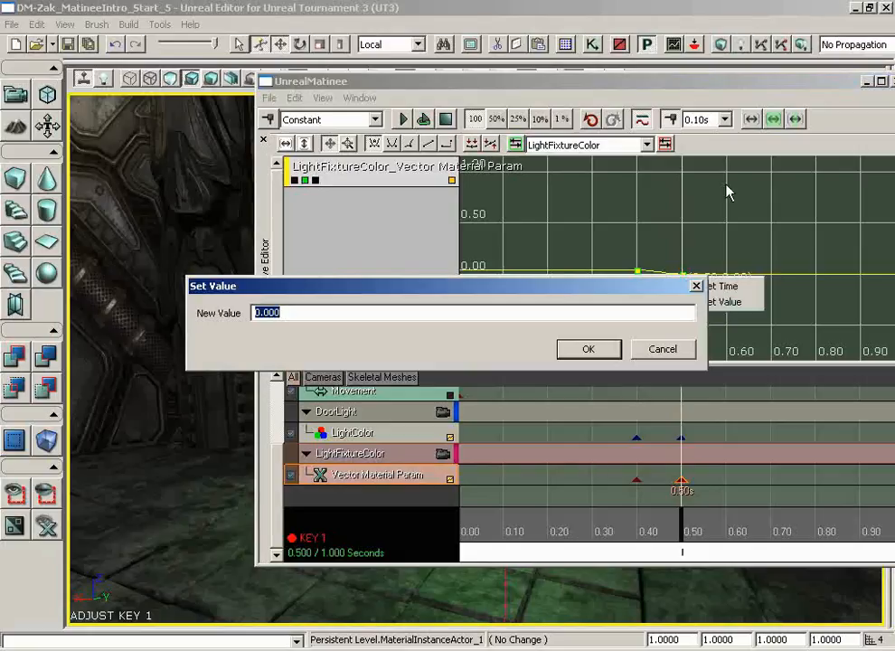
text(1)
key(Return)
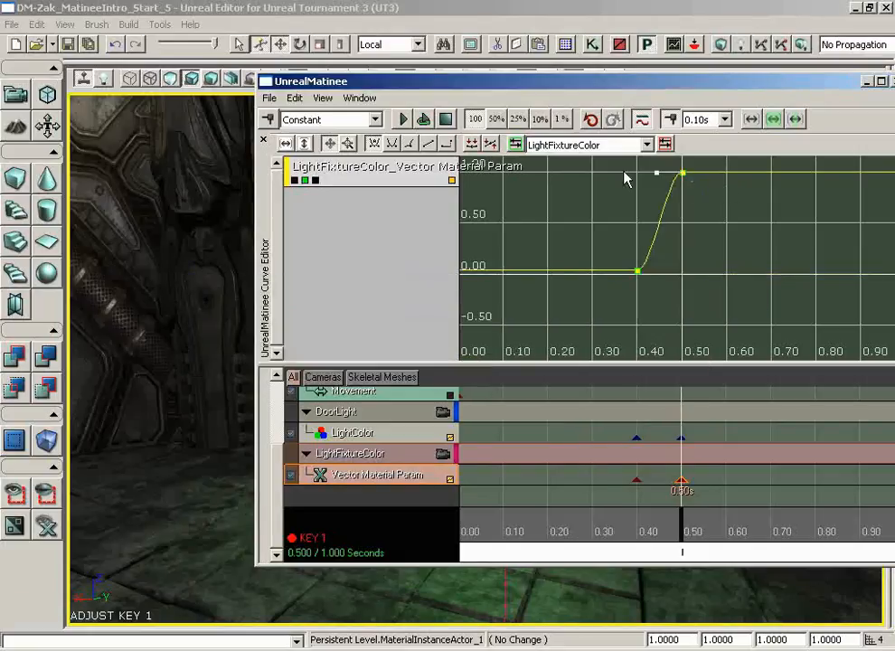
Switch to the light fixture's blue curve and set its 0.50-second key to 0.02.
click(306, 180)
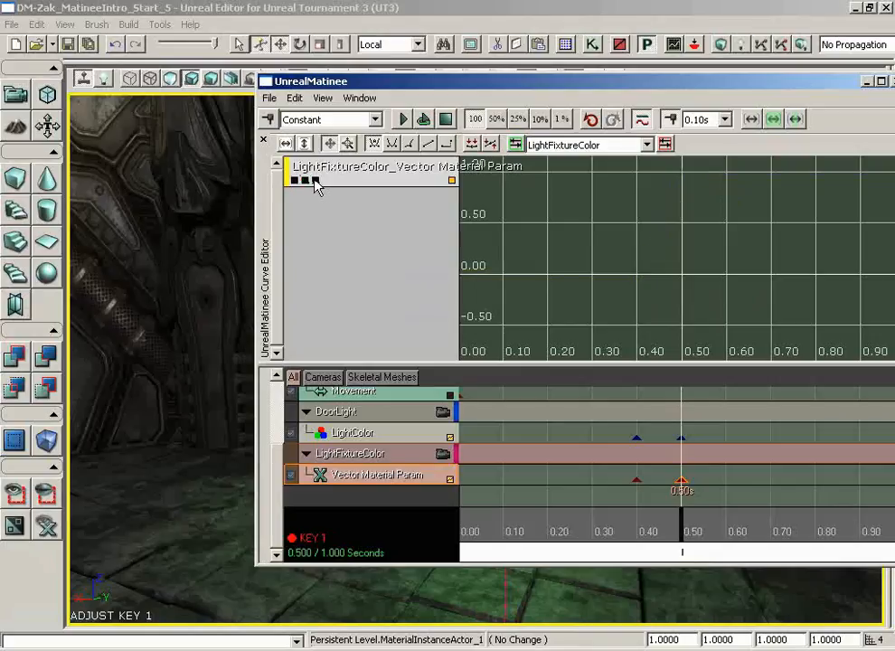
click(316, 180)
right_click(683, 275)
click(702, 298)
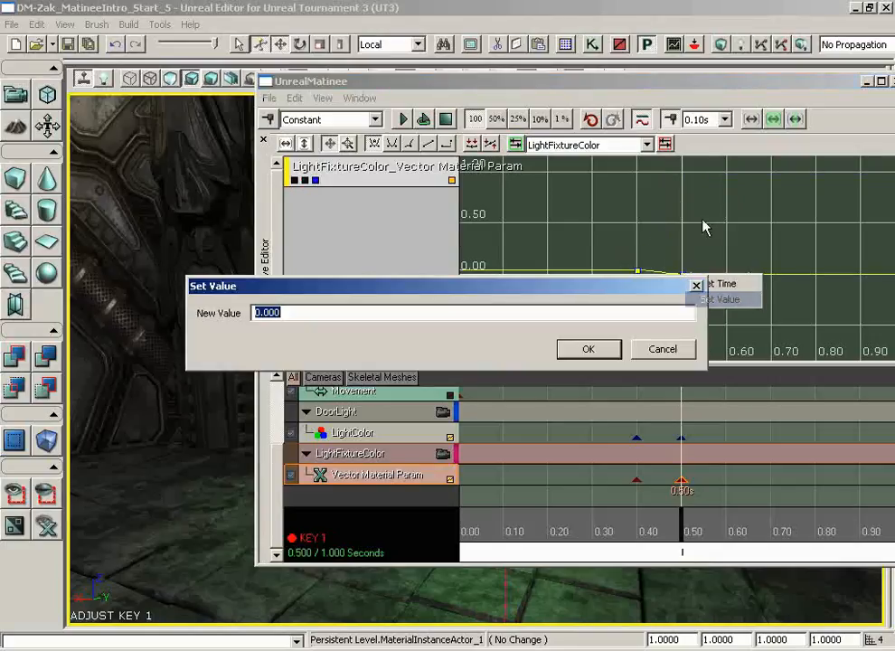
text(.02)
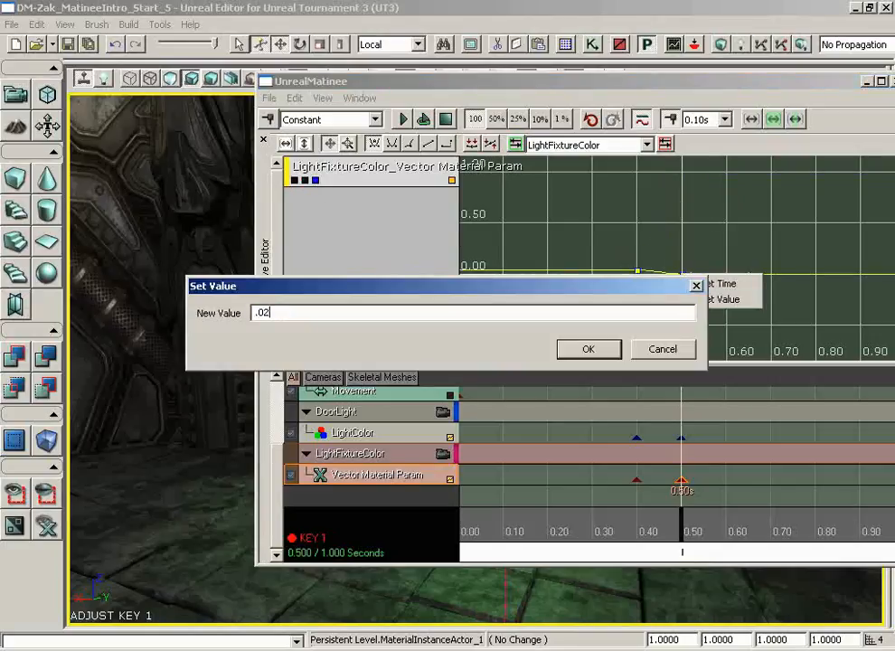
key(Return)
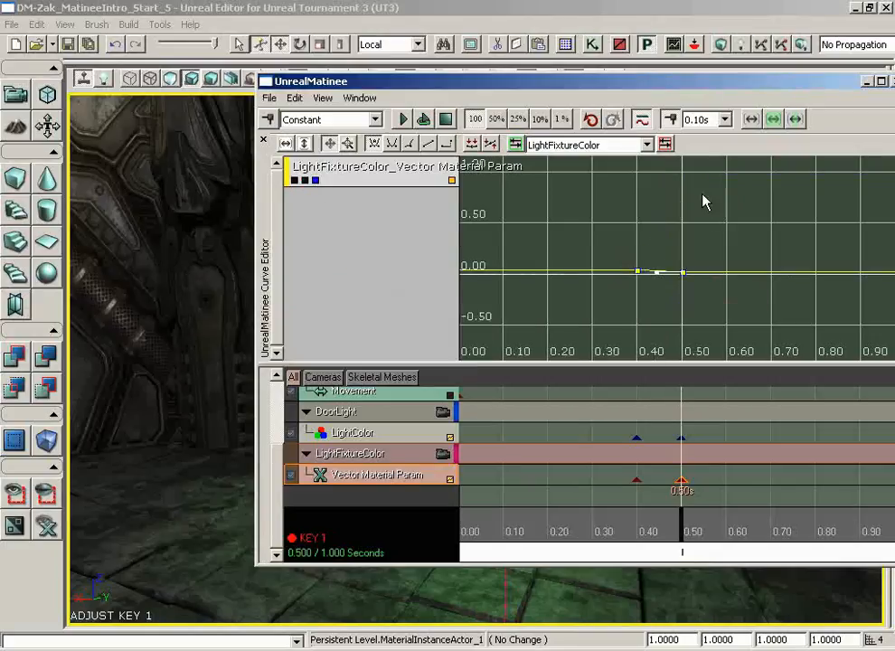
Show all three colour curves, select their keys at 0.40 and 0.50 seconds, and make their interpolation constant.
click(306, 180)
click(295, 180)
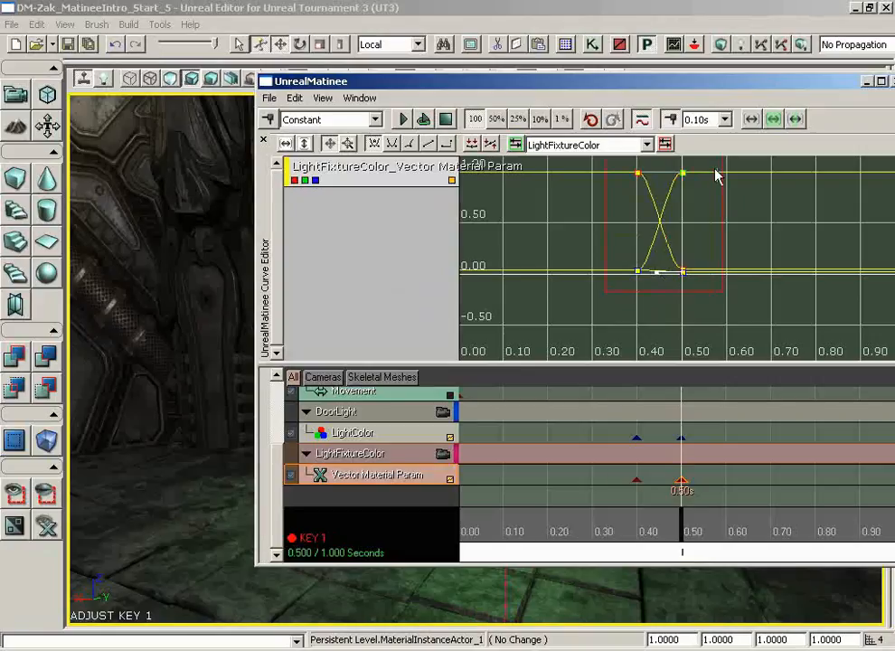
ctrl+alt+drag(714, 176, 714, 173)
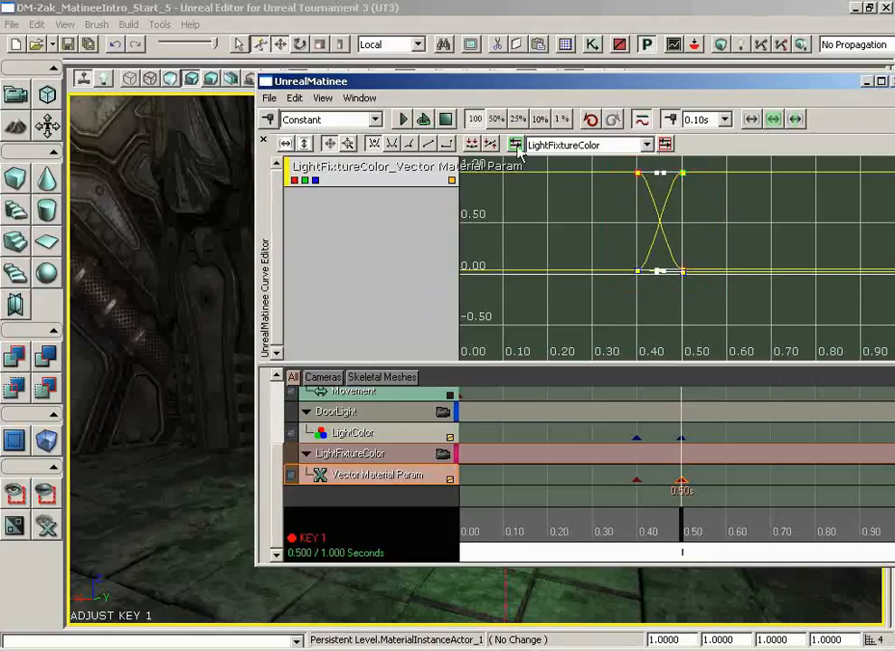
click(445, 145)
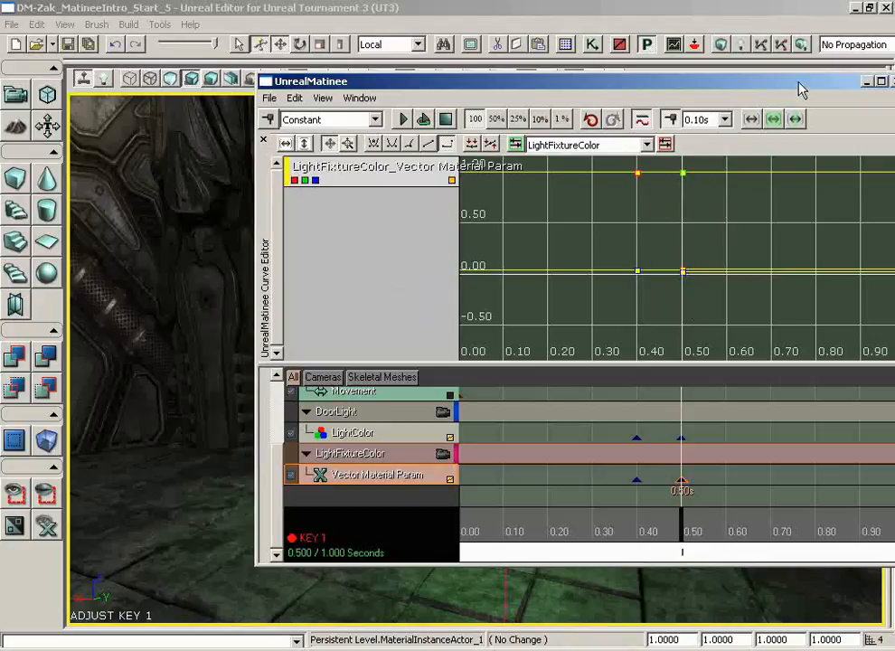
Move the Matinee window clear of the door and loop the sequence to preview the lights and fixture changing colour.
drag(799, 89, 635, 88)
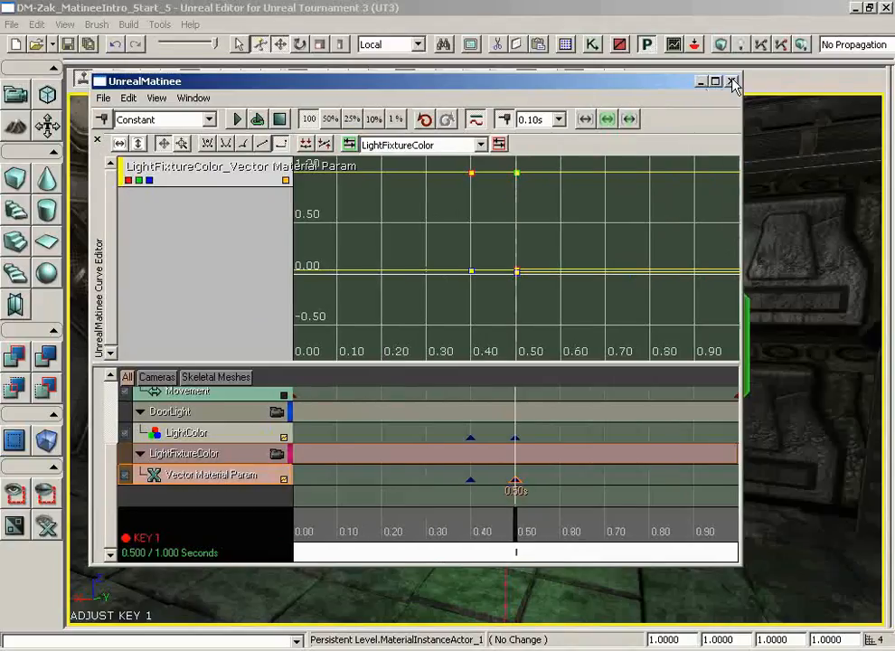
drag(516, 82, 893, 104)
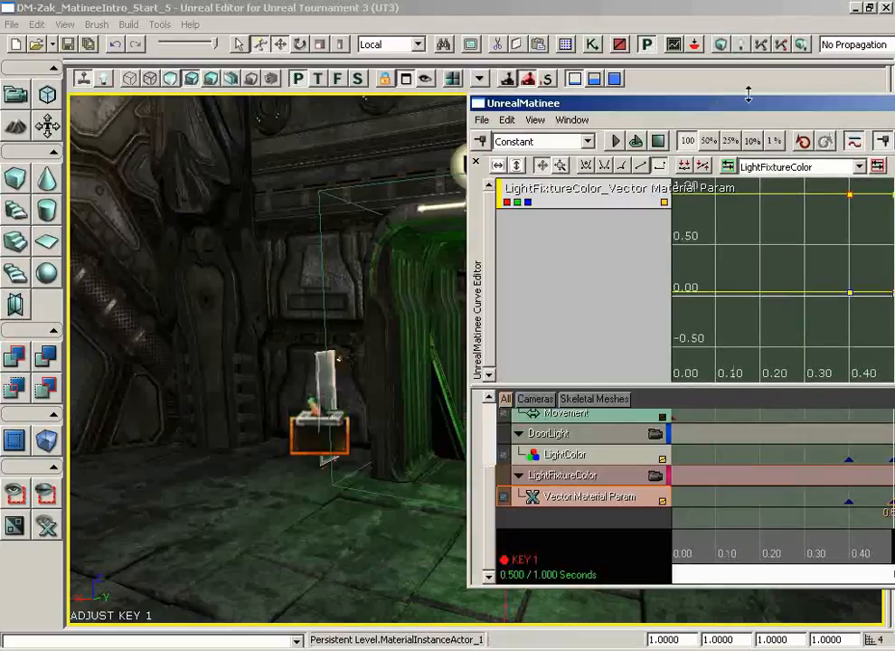
drag(693, 106, 890, 104)
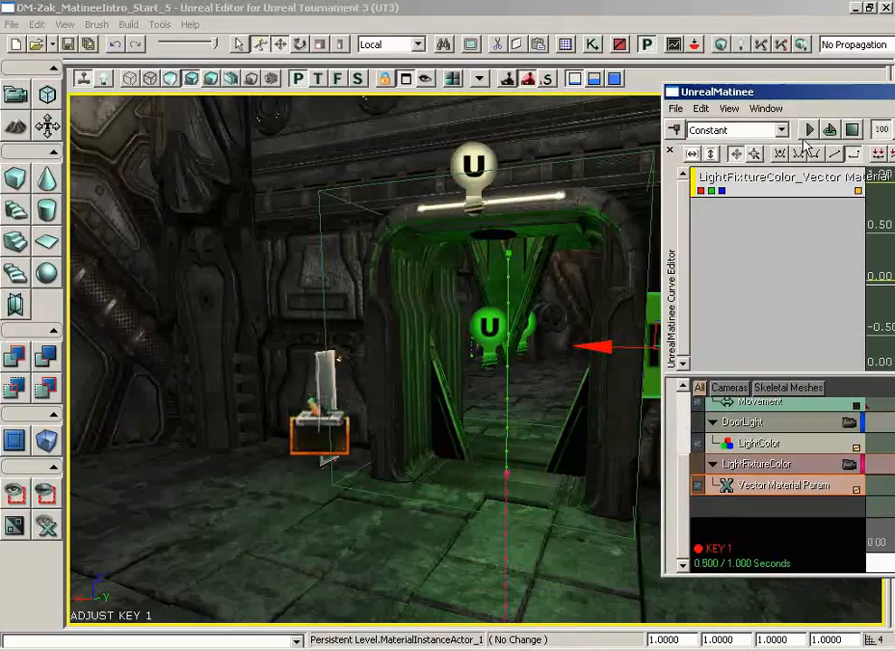
click(830, 131)
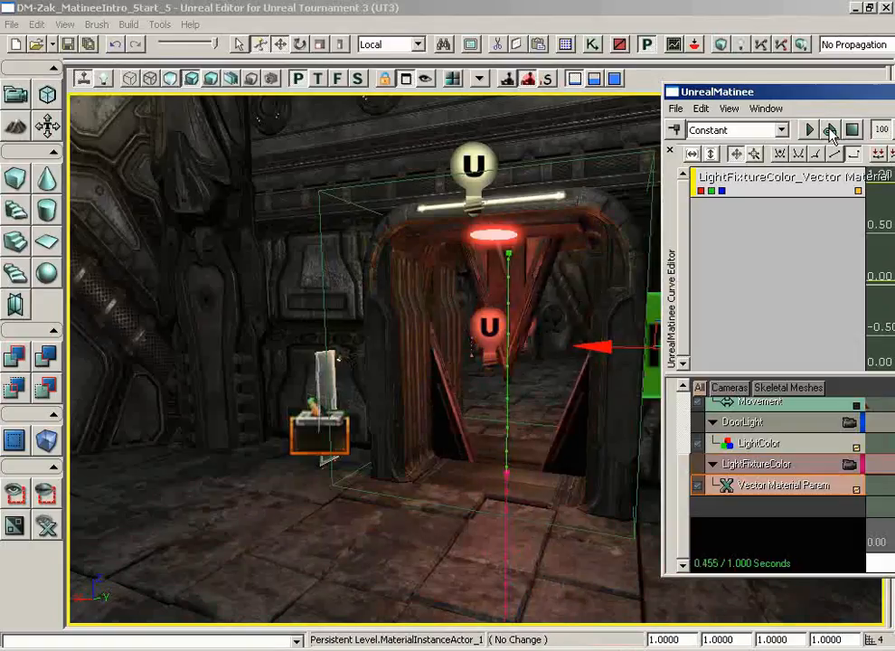
Close Matinee and open the DoorSequence subsequence in Kismet.
drag(838, 99, 345, 59)
click(813, 51)
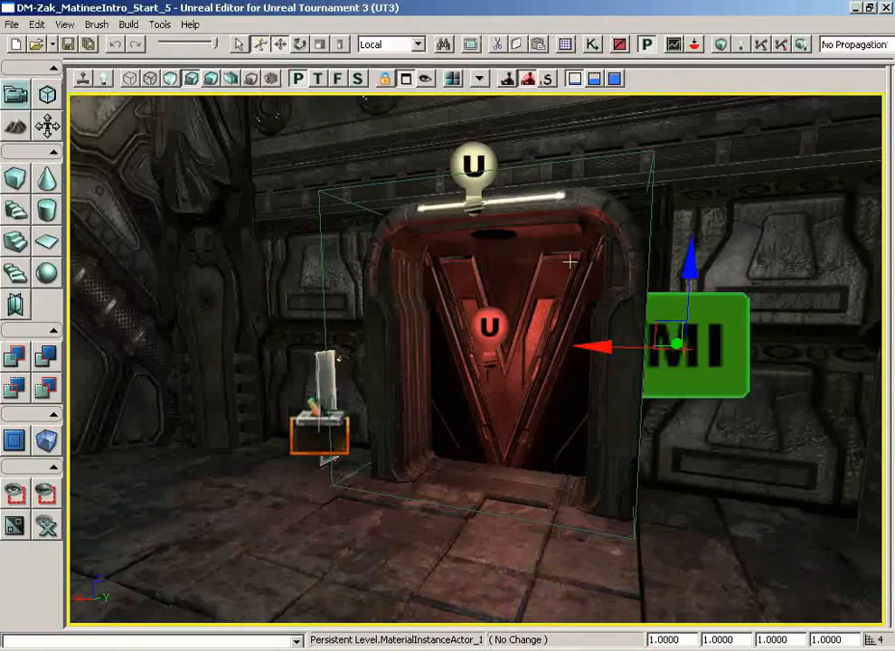
click(593, 44)
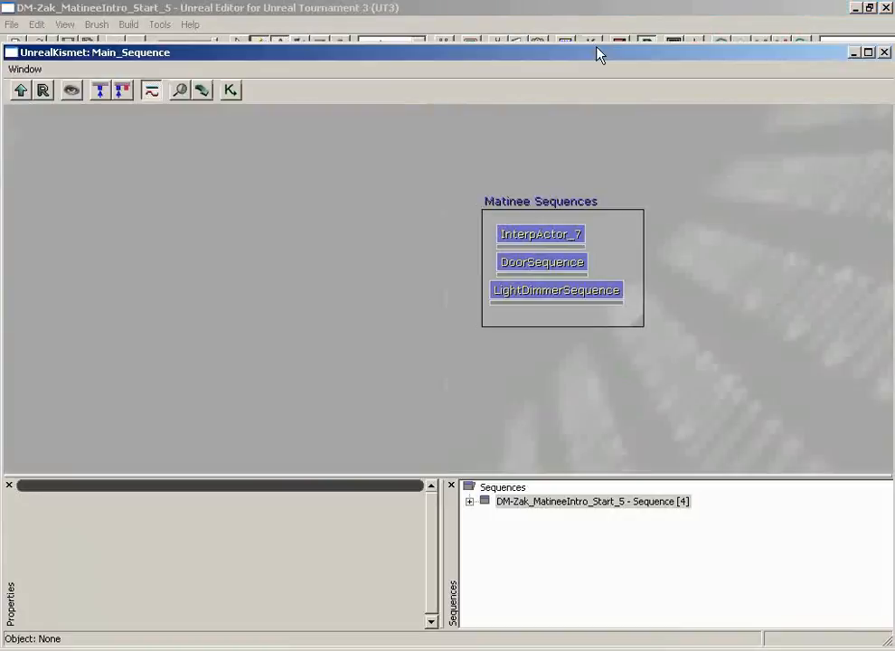
double_click(544, 266)
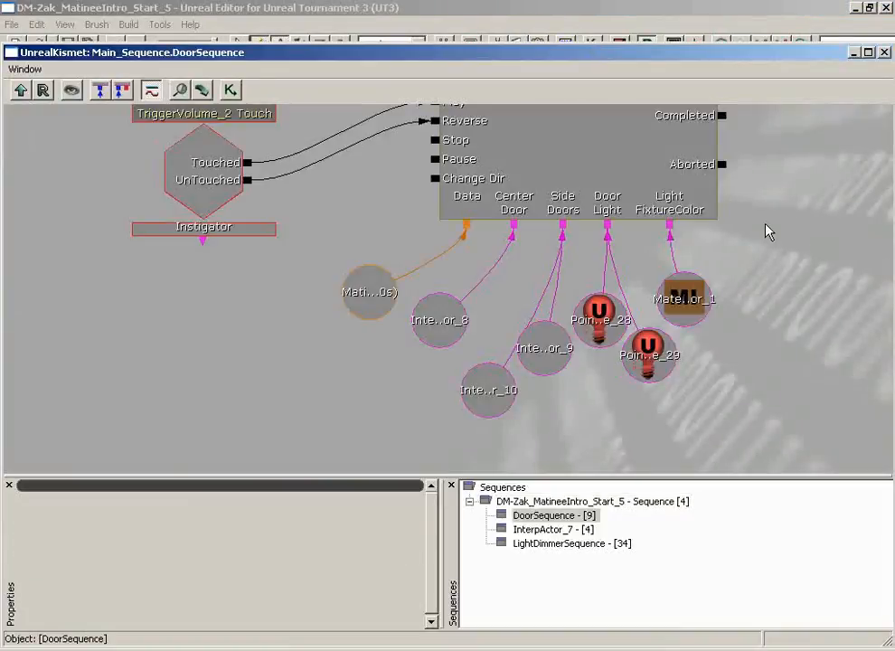
Close Kismet and play-test the level from the floor before the door, approaching and backing away to trigger it, and end the test.
click(885, 52)
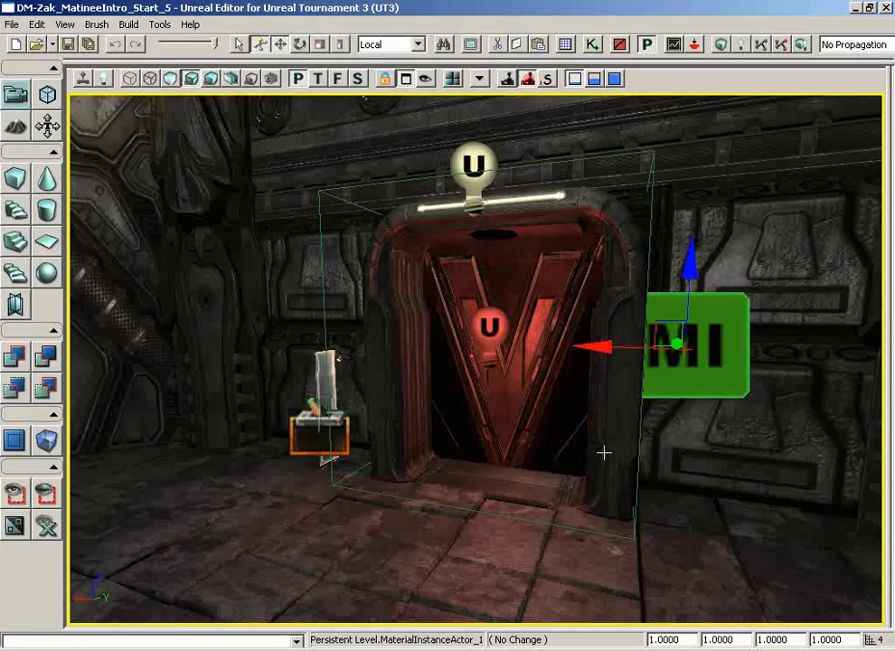
drag(603, 451, 583, 573)
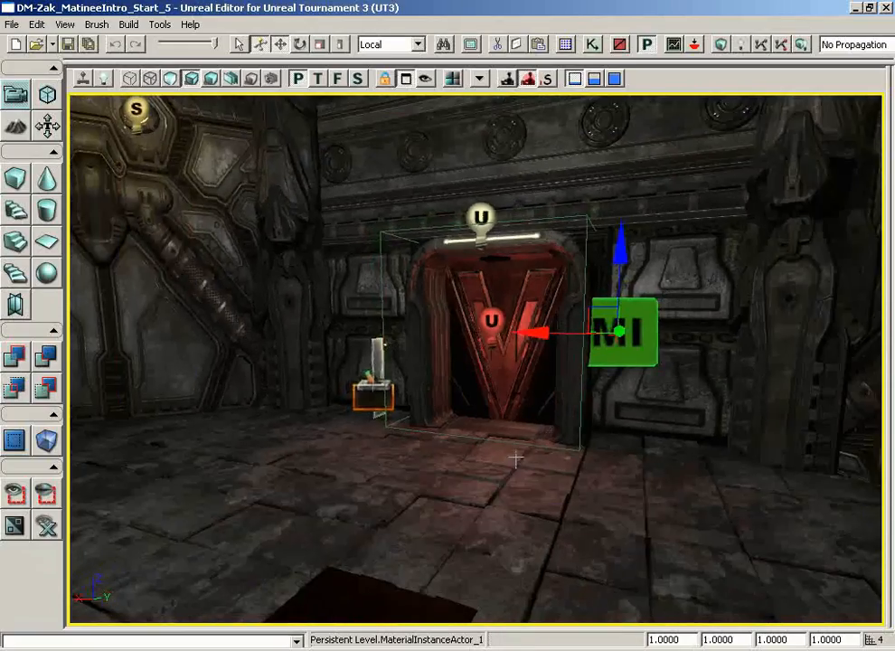
right_click(270, 503)
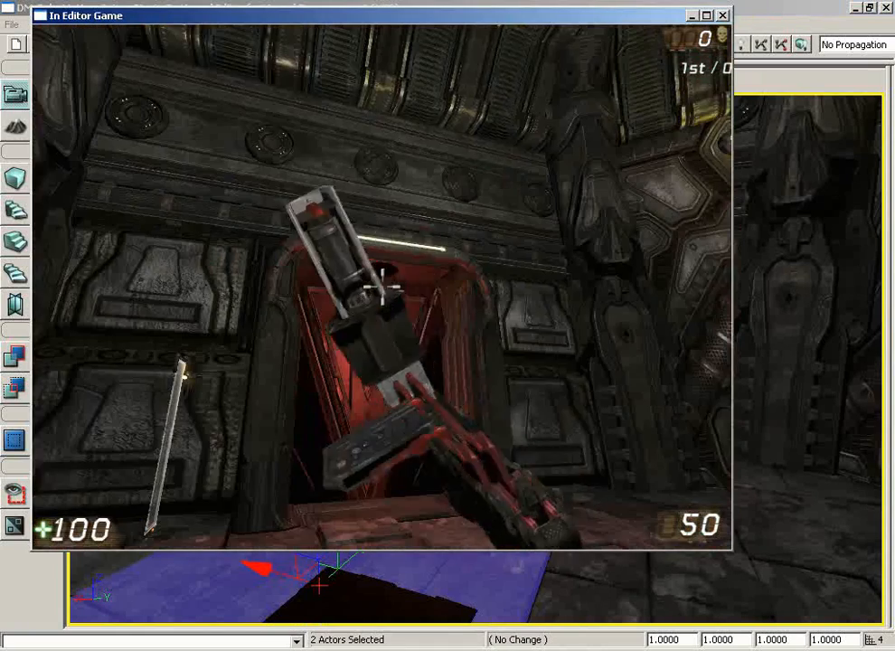
key(w)
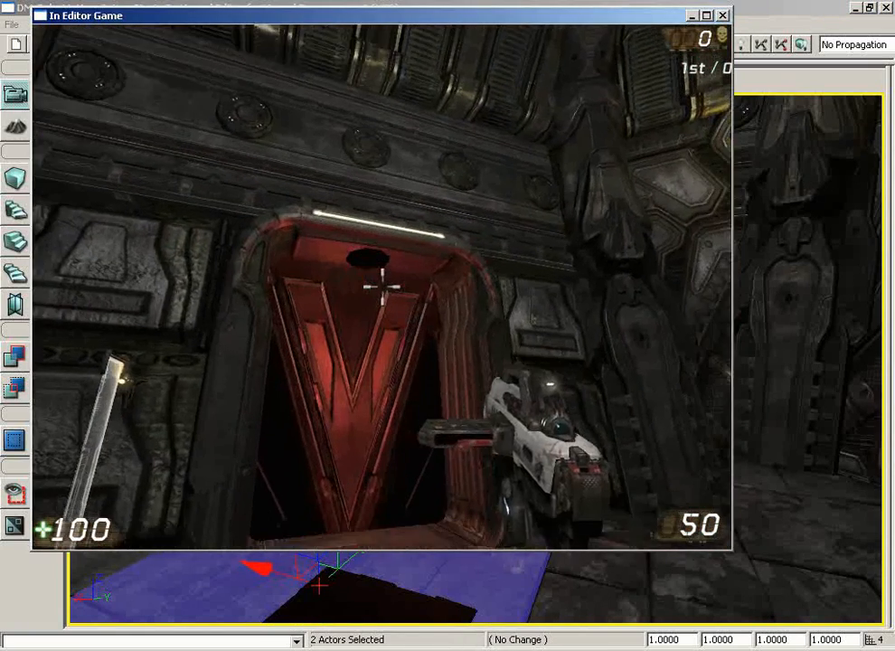
key(w)
key(w)
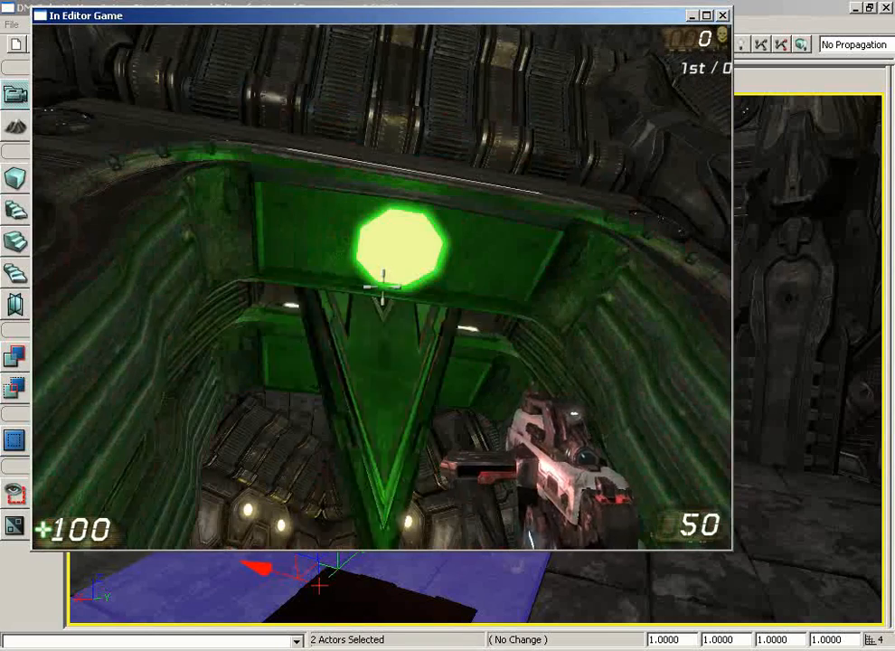
key(s)
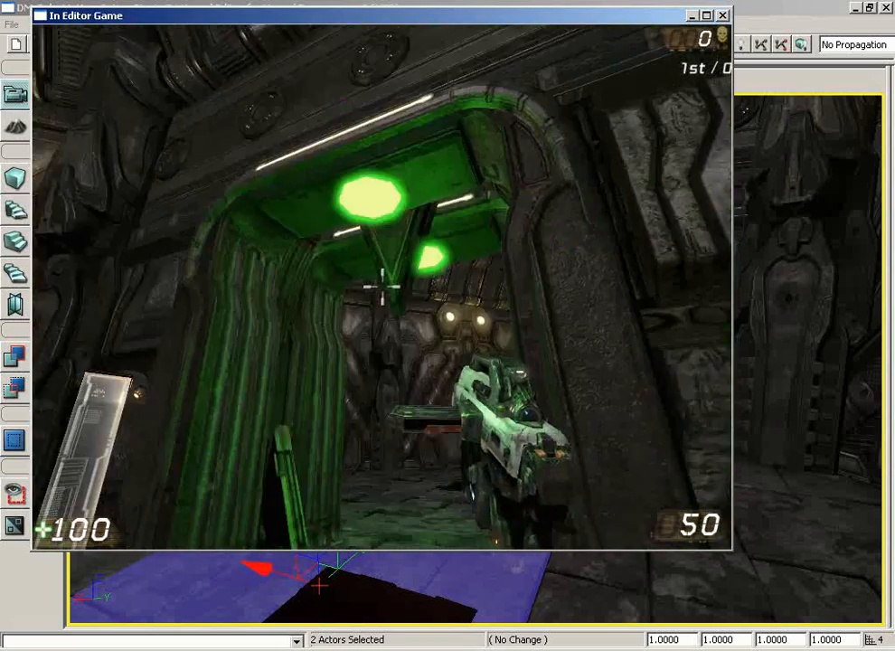
key(w)
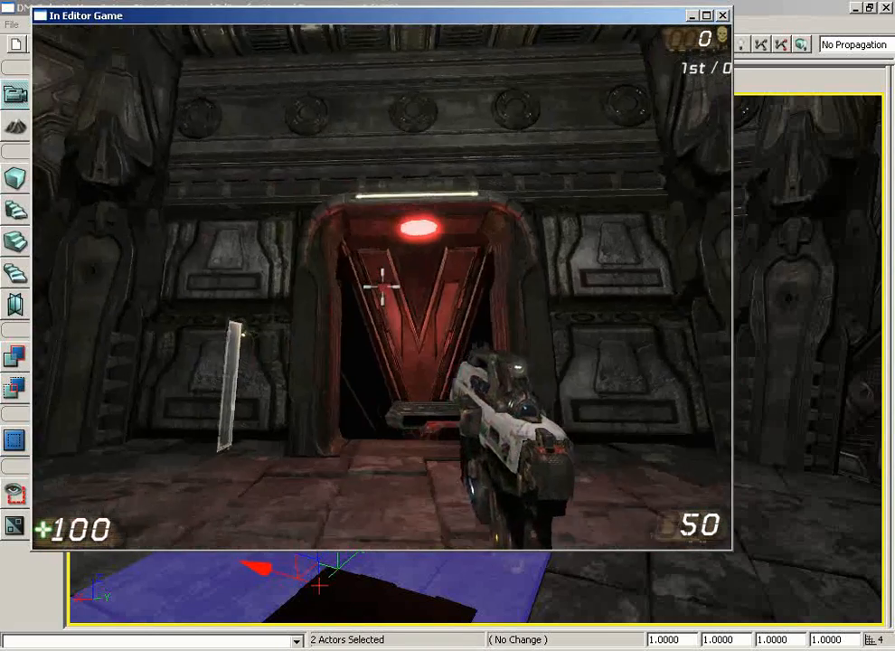
key(w)
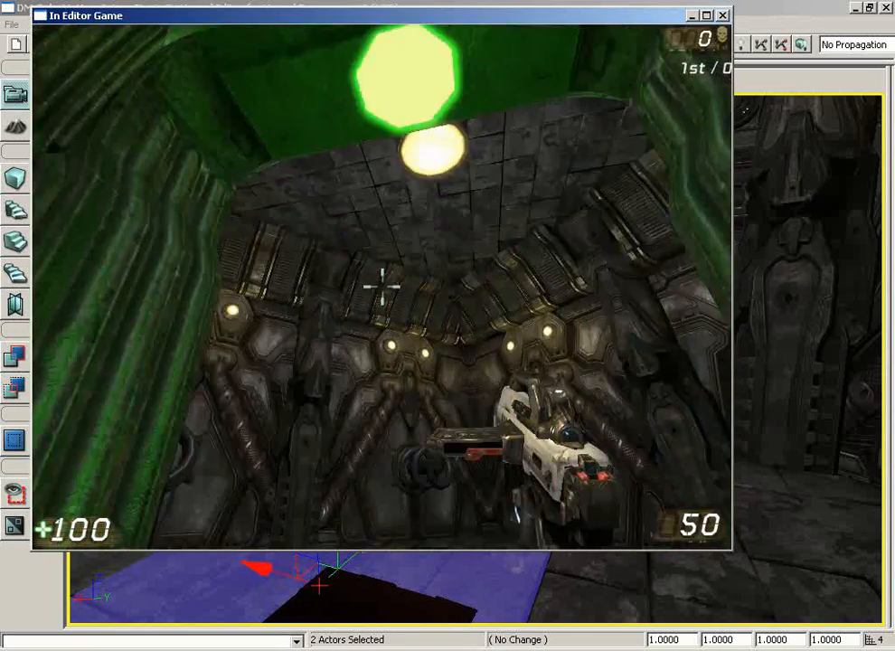
key(Escape)
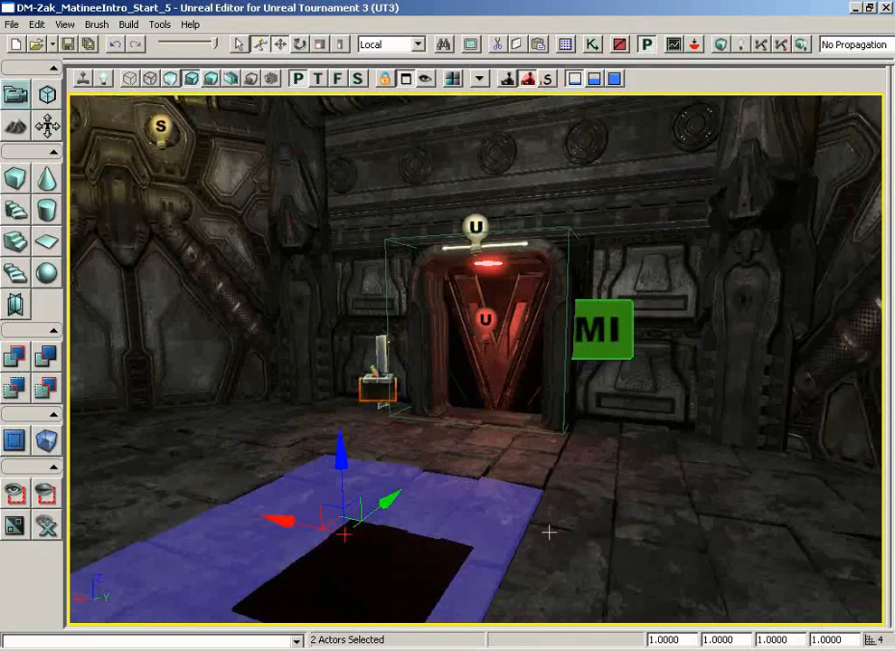
Play the level again from a different floor spot to check the door's closed state, and exit the game.
right_click(549, 532)
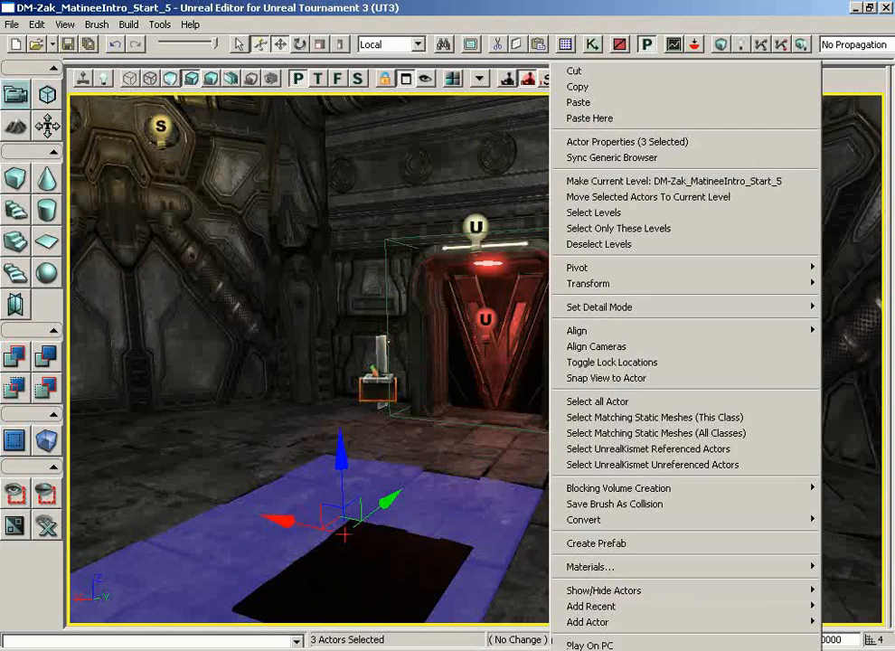
click(586, 646)
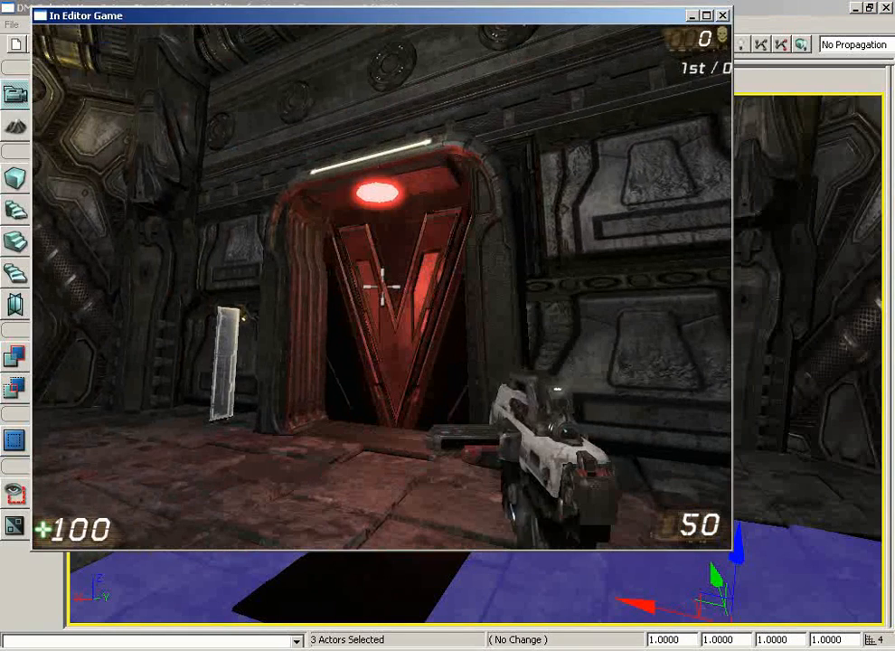
key(Escape)
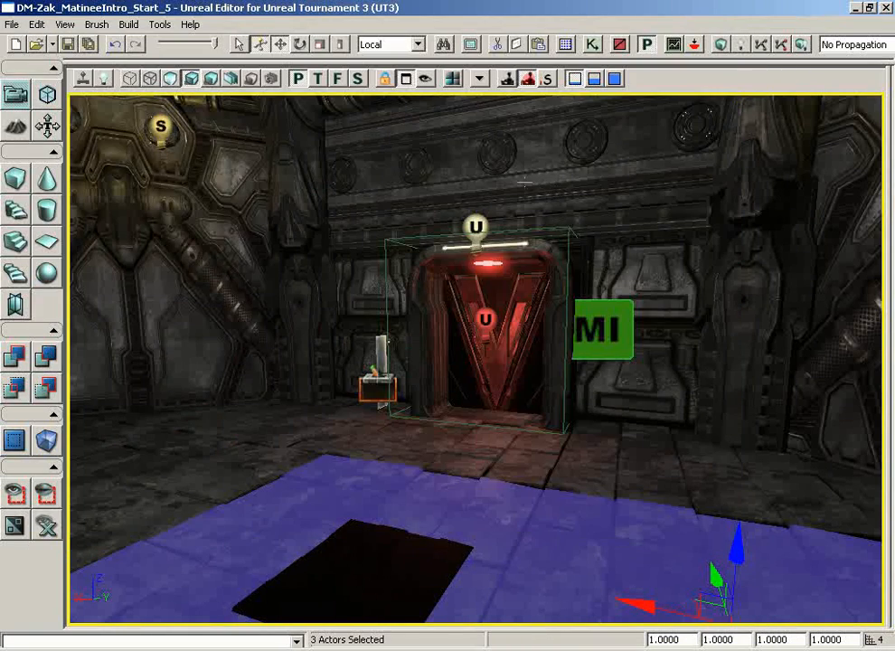
Inspect the LightColor vector parameter of the matConst_fluorescentLight material instance, and close its editor and the Generic Browser.
click(566, 46)
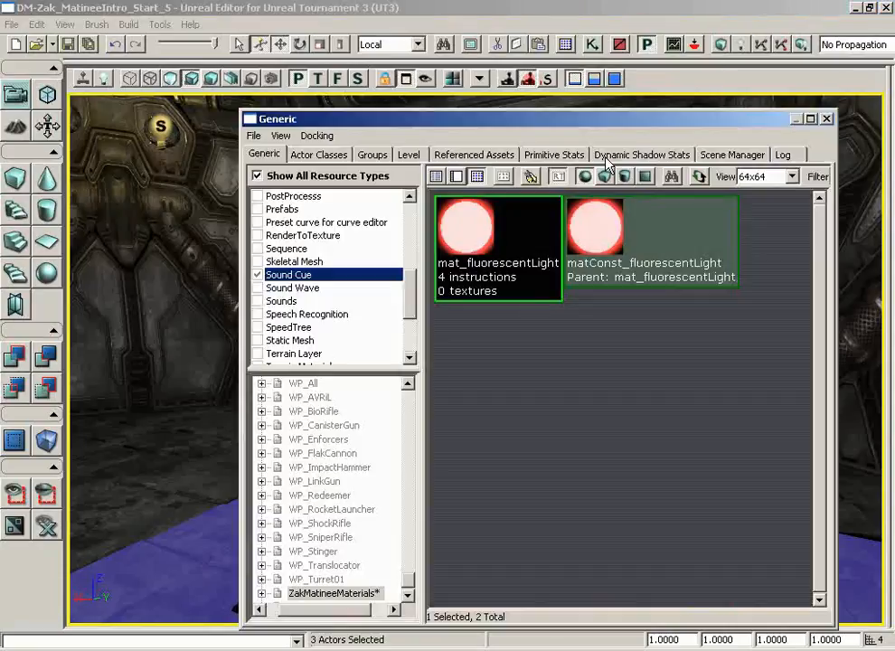
double_click(633, 226)
double_click(221, 241)
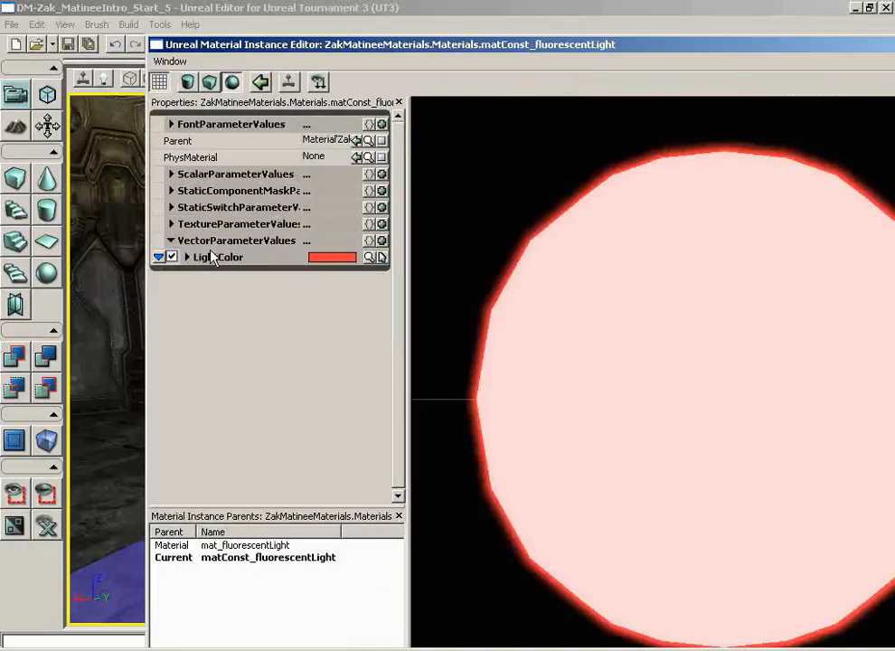
drag(812, 39, 612, 49)
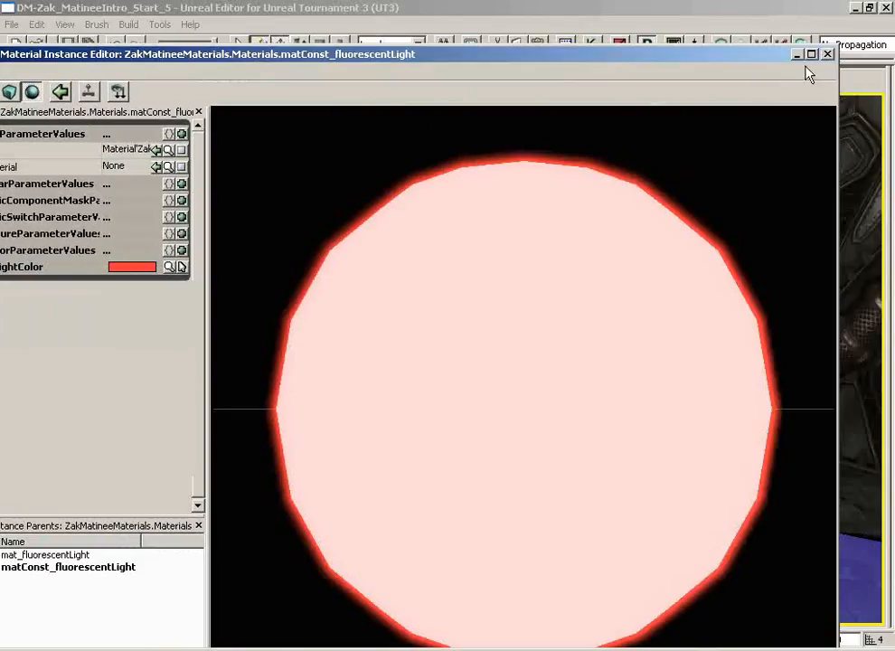
click(828, 55)
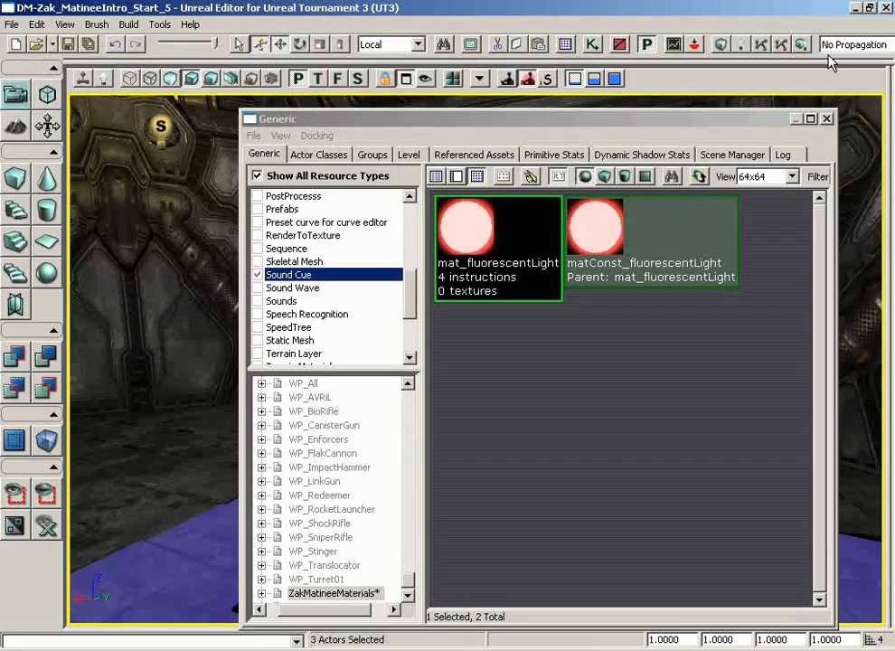
click(826, 118)
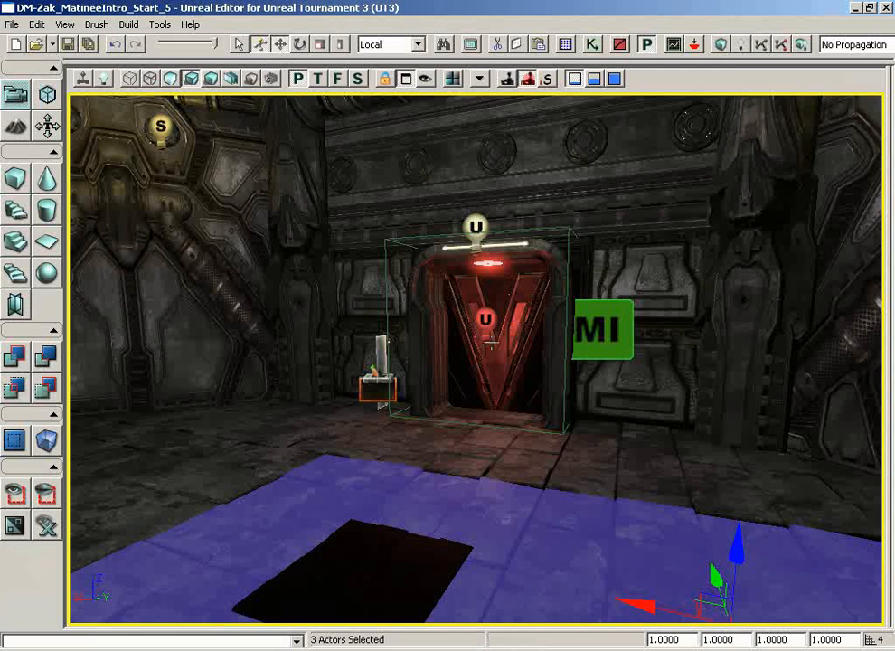
Start another play test in front of the door, walk into the doorway to trigger it, and back out.
right_click(473, 497)
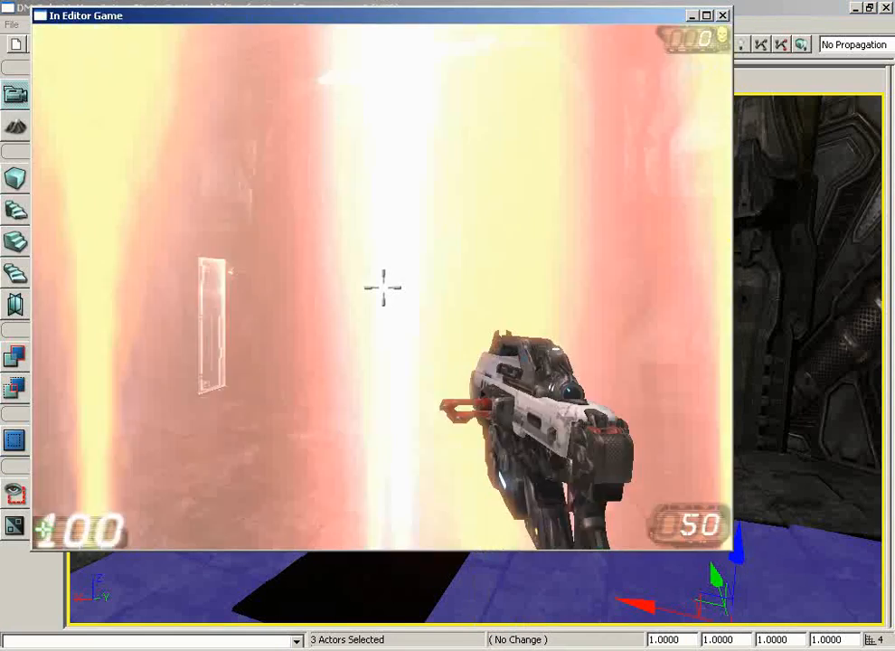
key(w)
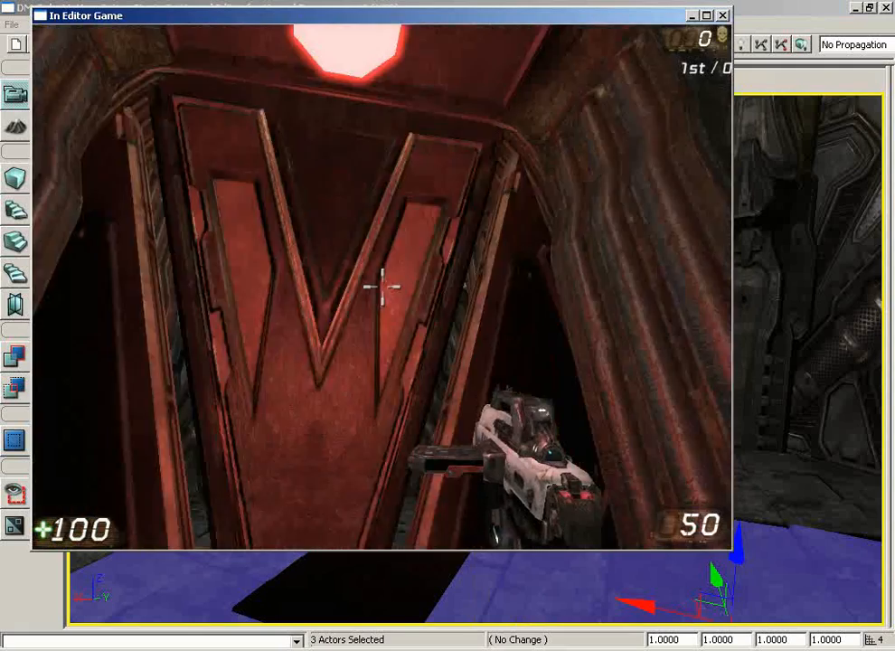
key(w)
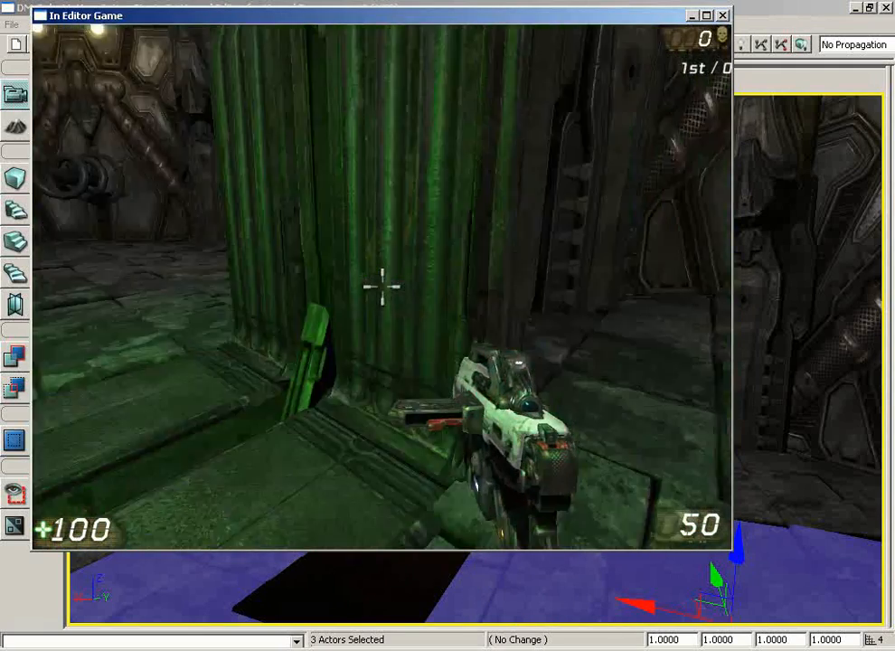
key(w)
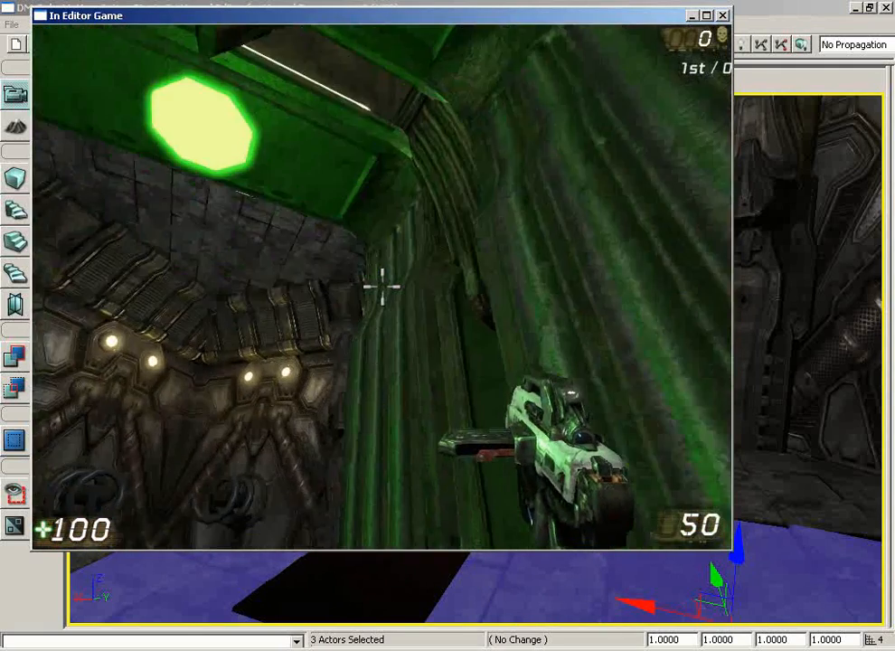
key(s)
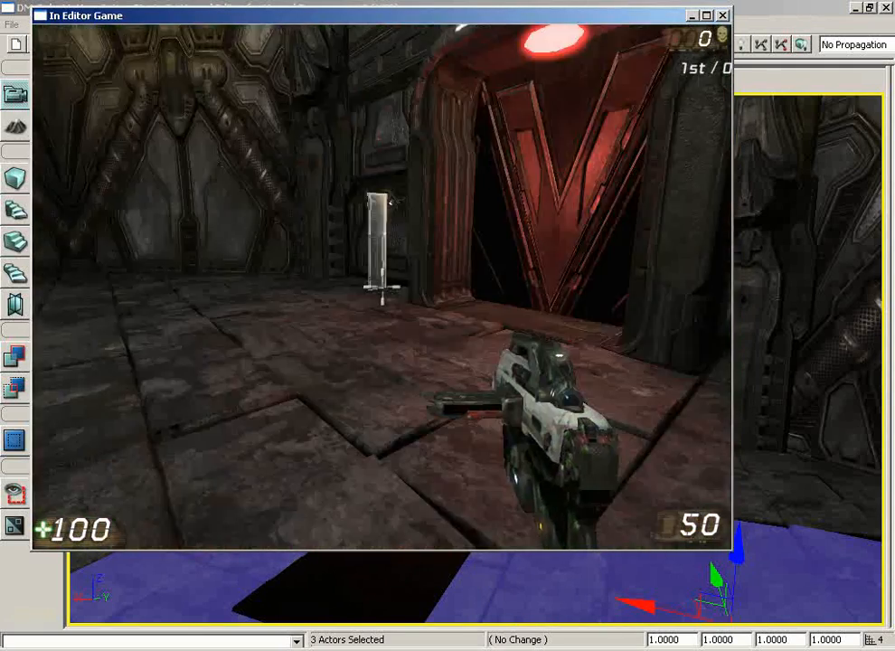
Walk to the light switch beside the door and use it to dim the room lights.
key(w)
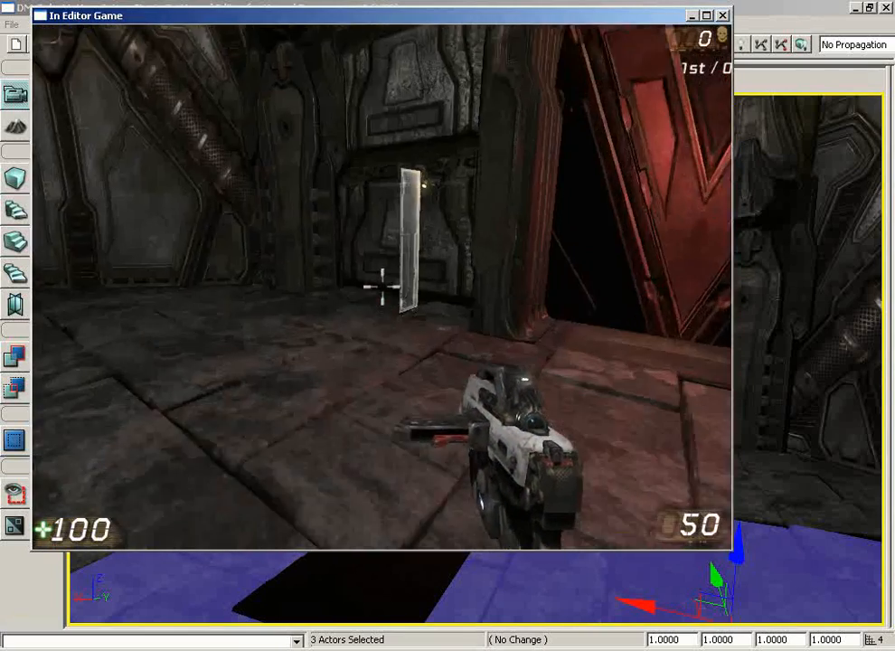
key(w)
key(e)
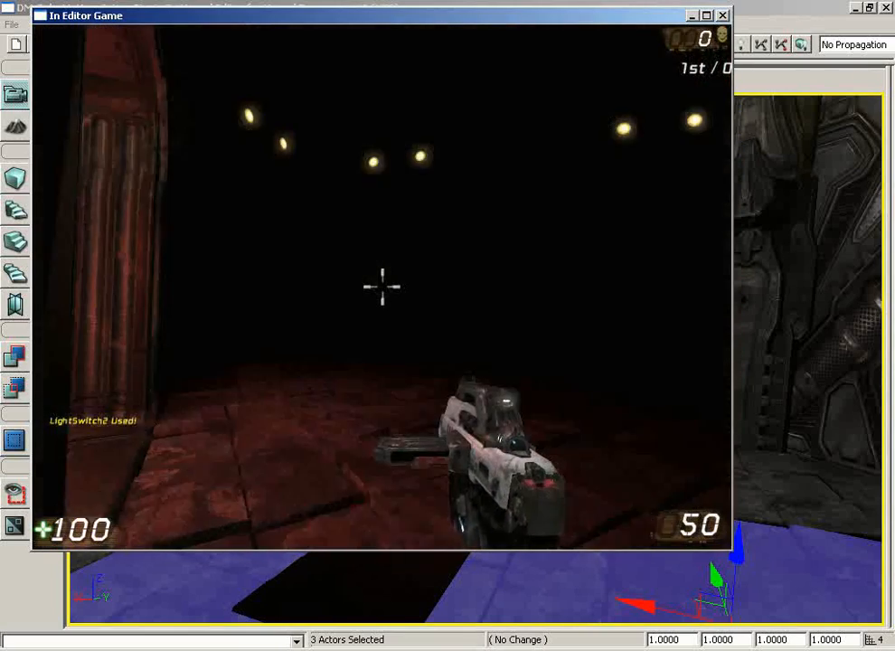
Walk through the door in the darkened room to check its light colours, step back, and end the play test.
key(w)
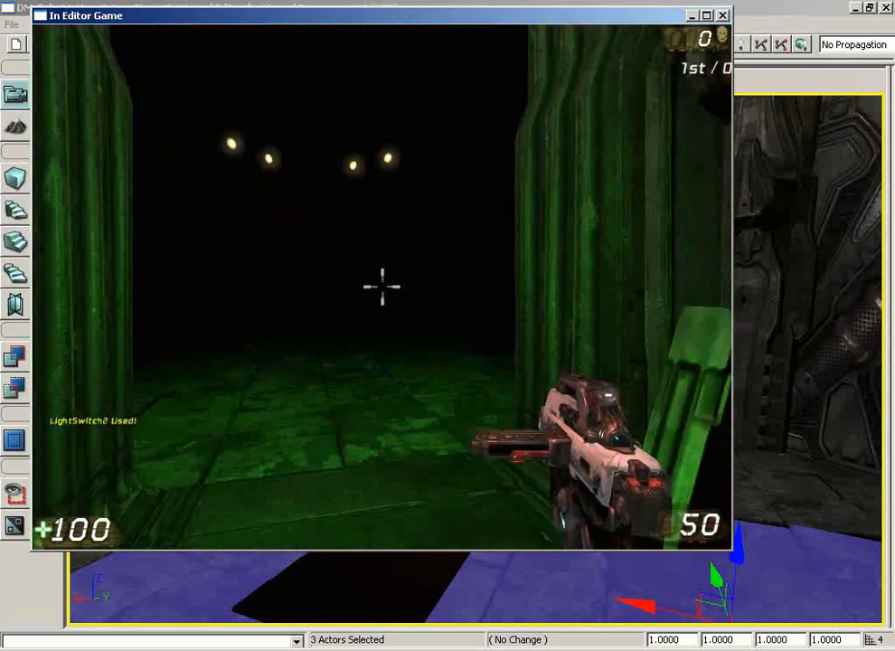
key(w)
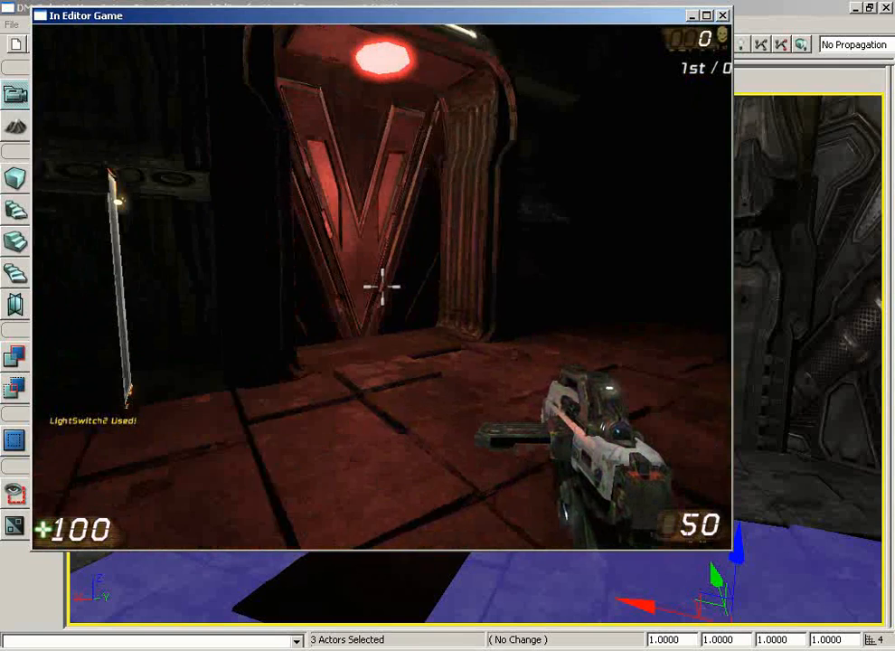
key(w)
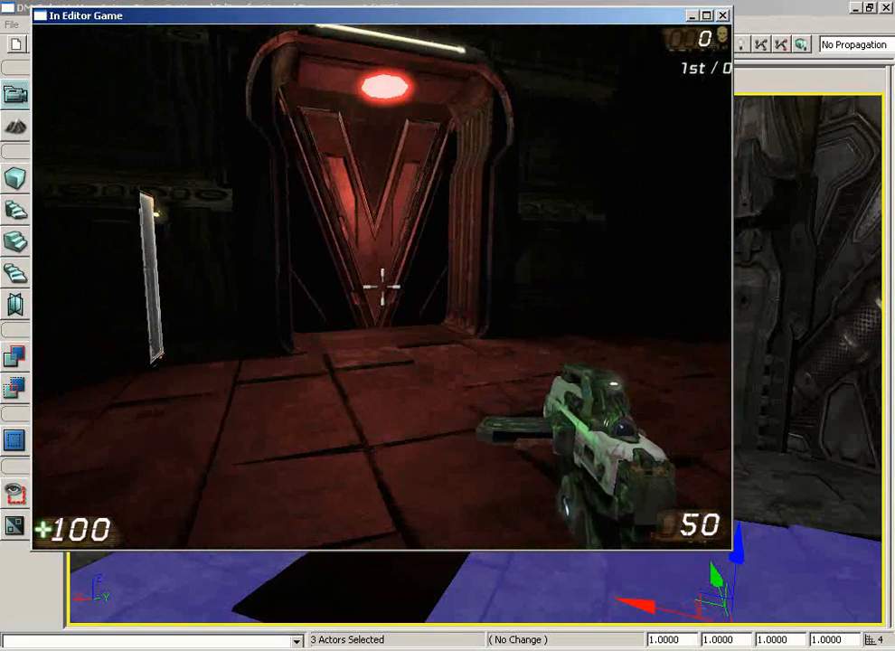
key(s)
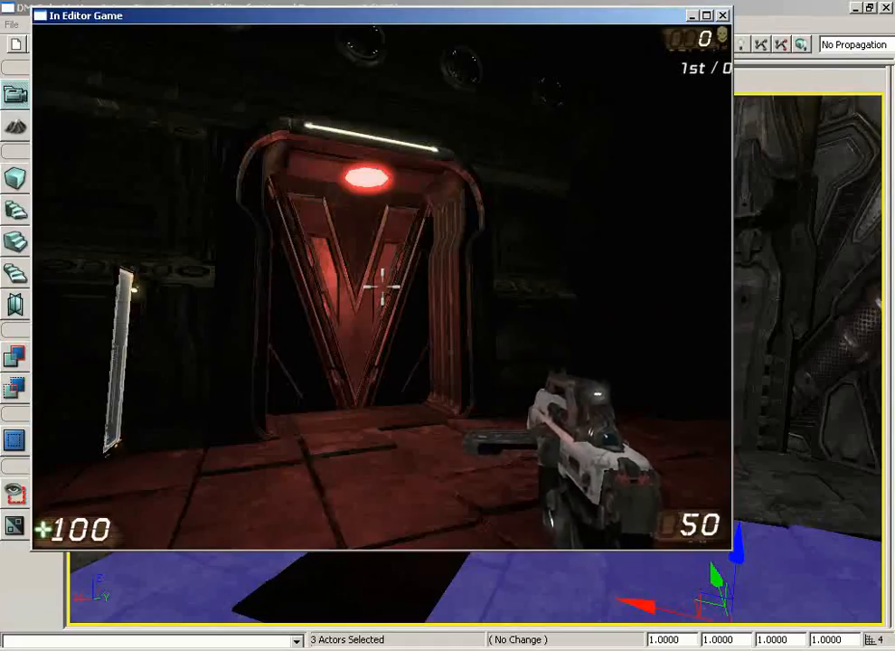
key(Escape)
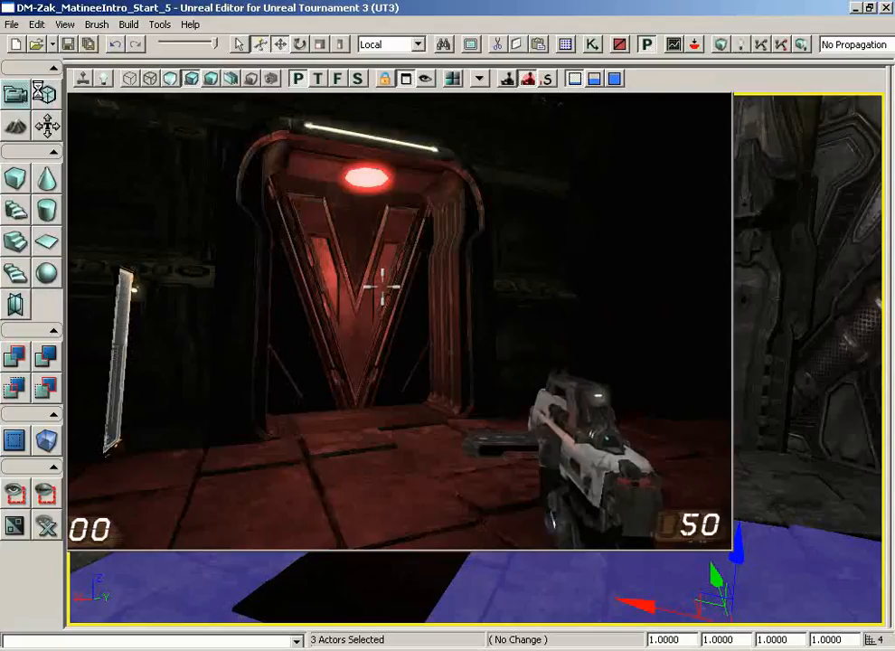